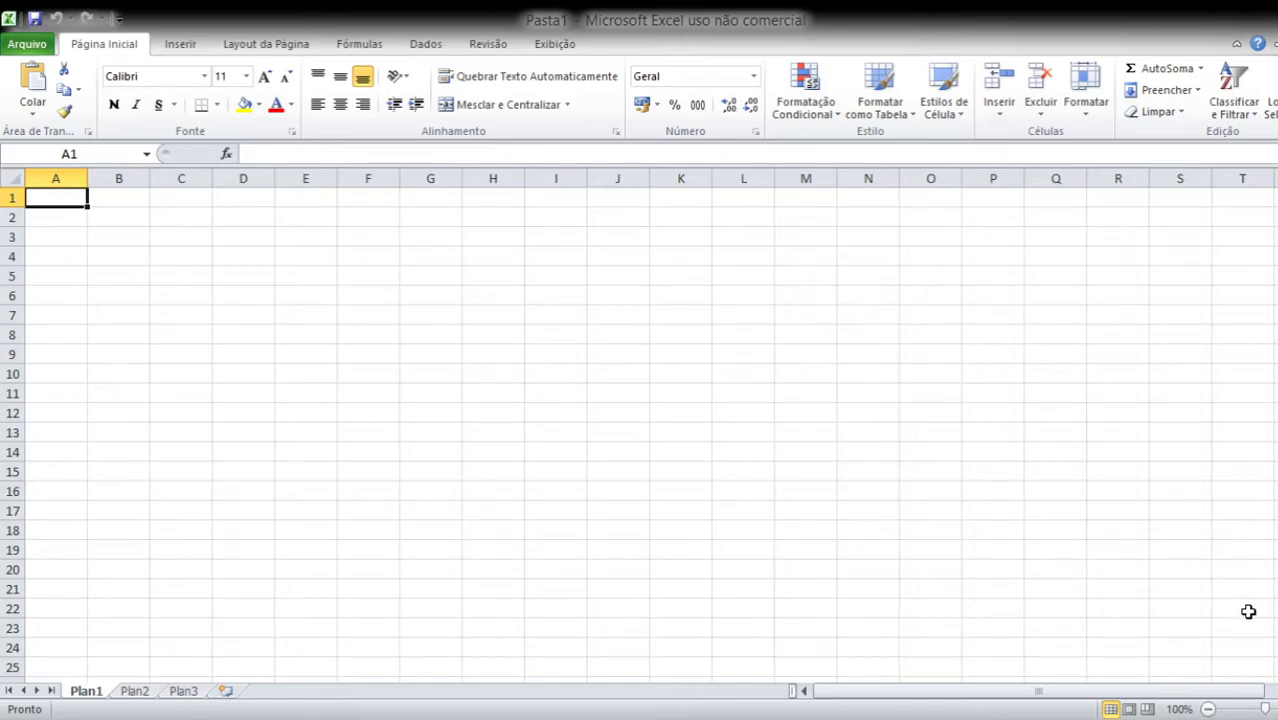
Enter the title 'Supermercado' in cell A1 and confirm it.
{"action": "type", "text": "Su"}
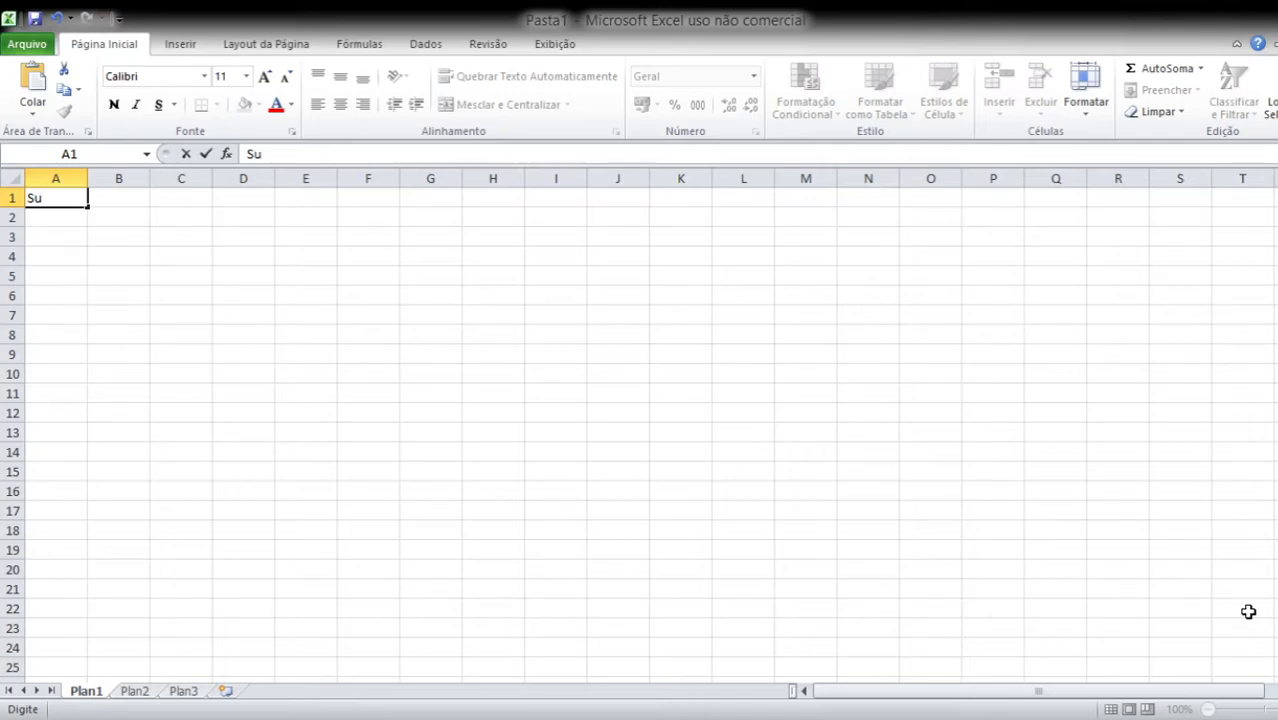
{"action": "type", "text": "permercado"}
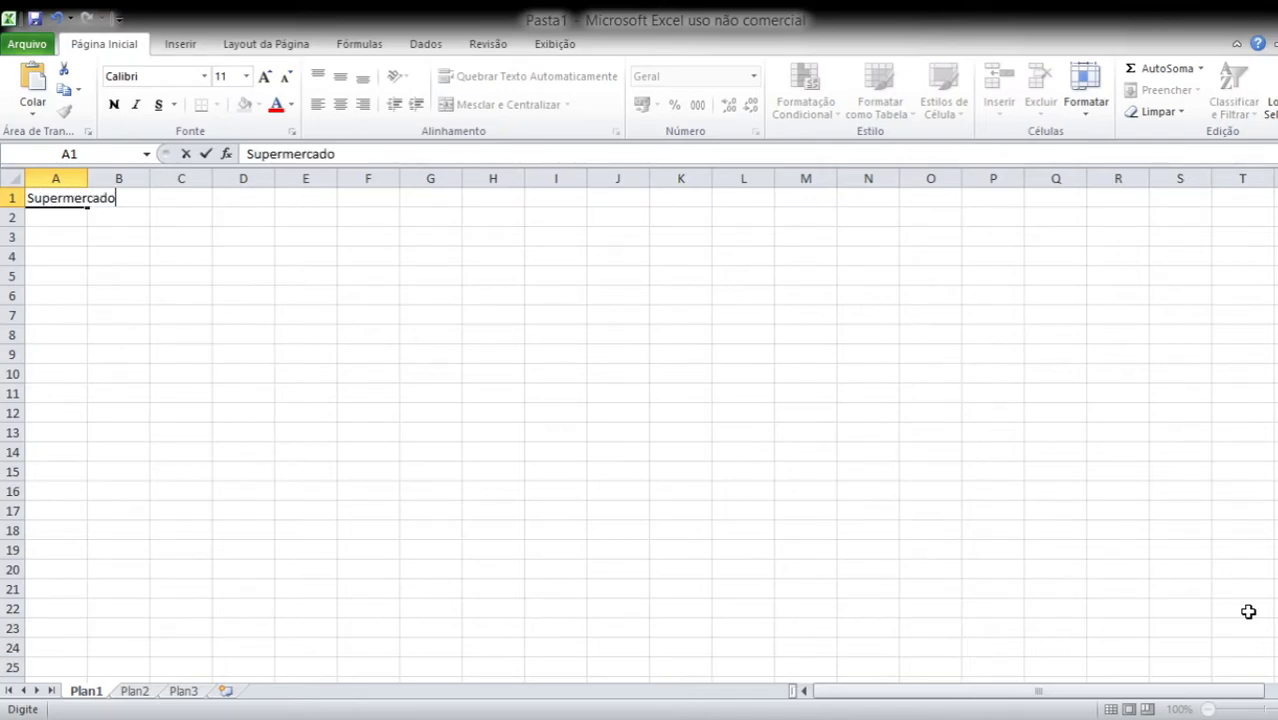
{"action": "left_click", "coordinate": [87, 177]}
{"action": "left_click", "coordinate": [245, 214]}
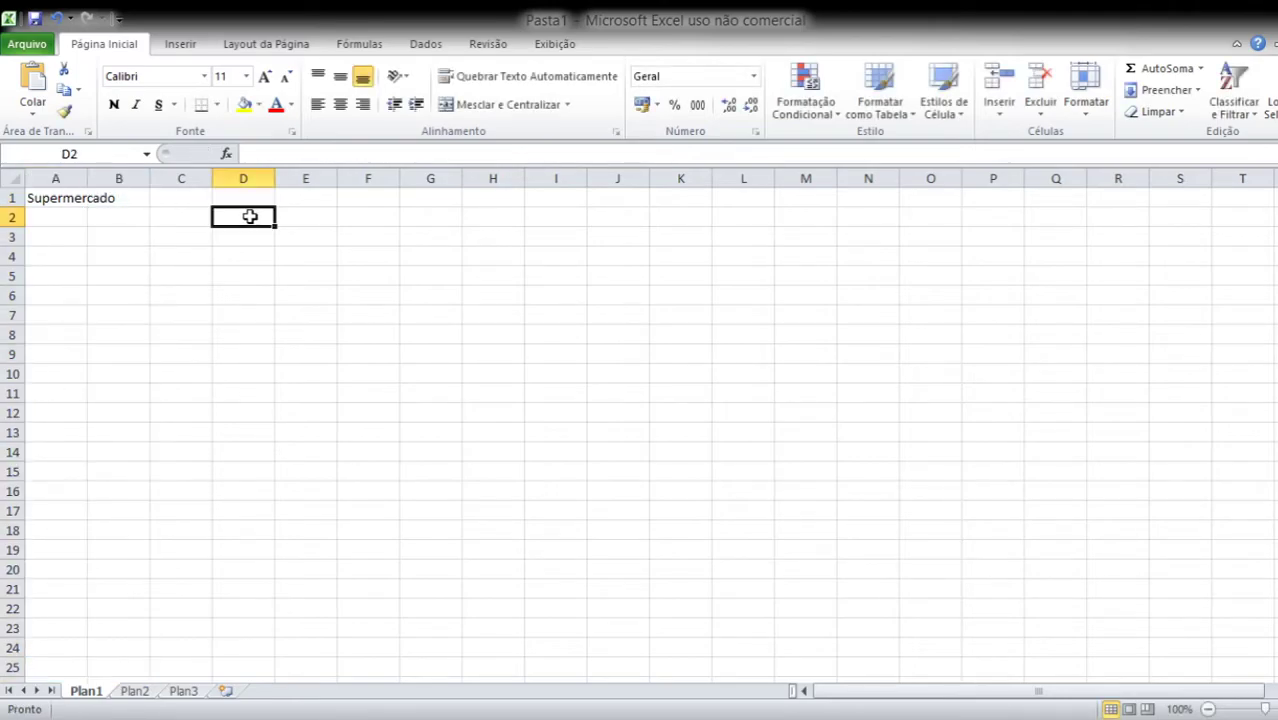
Practise selecting column A, a small range in it, and columns B through F.
{"action": "left_click_drag", "start_coordinate": [77, 176], "coordinate": [17, 534]}
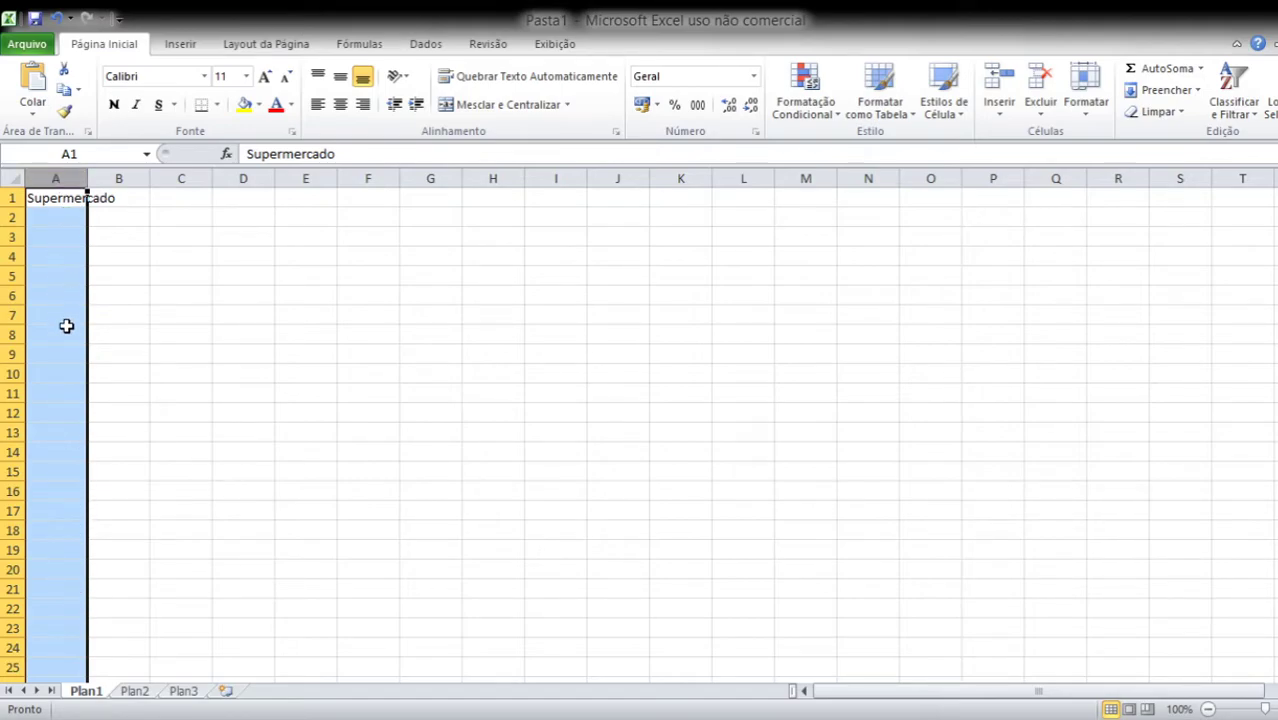
{"action": "left_click_drag", "start_coordinate": [66, 410], "coordinate": [60, 448]}
{"action": "left_click", "coordinate": [125, 177]}
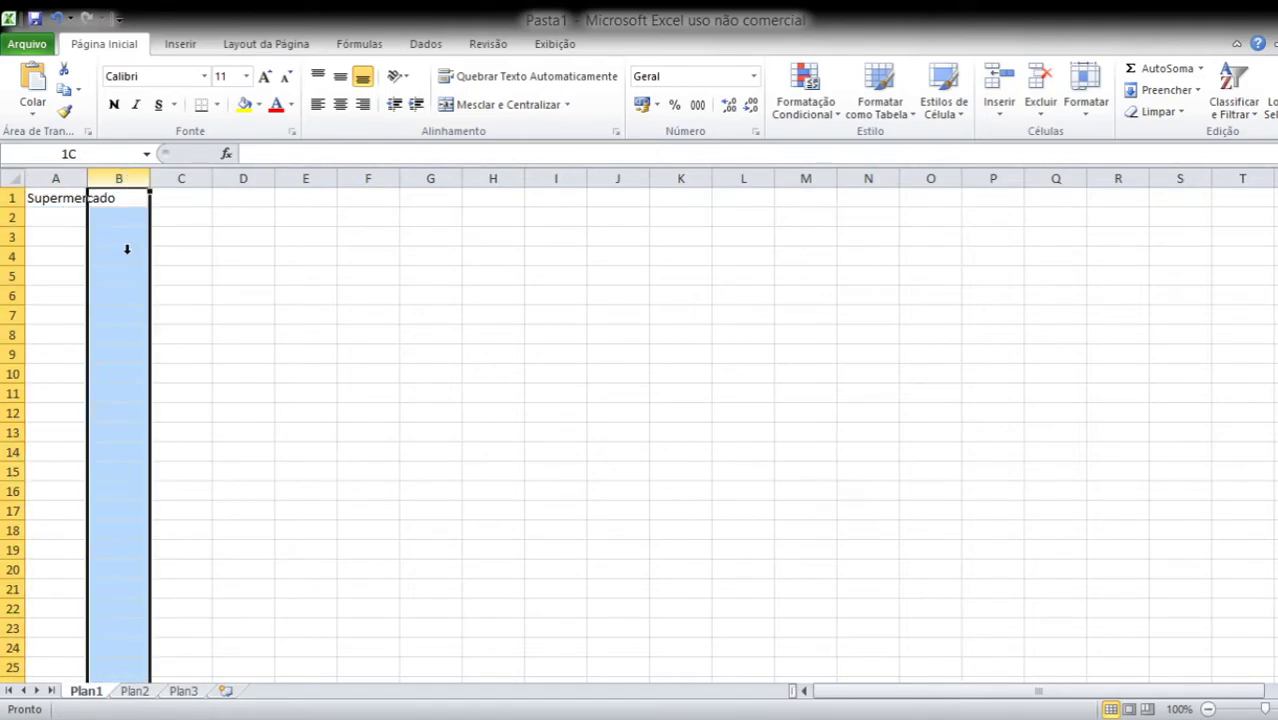
{"action": "left_click", "coordinate": [190, 180]}
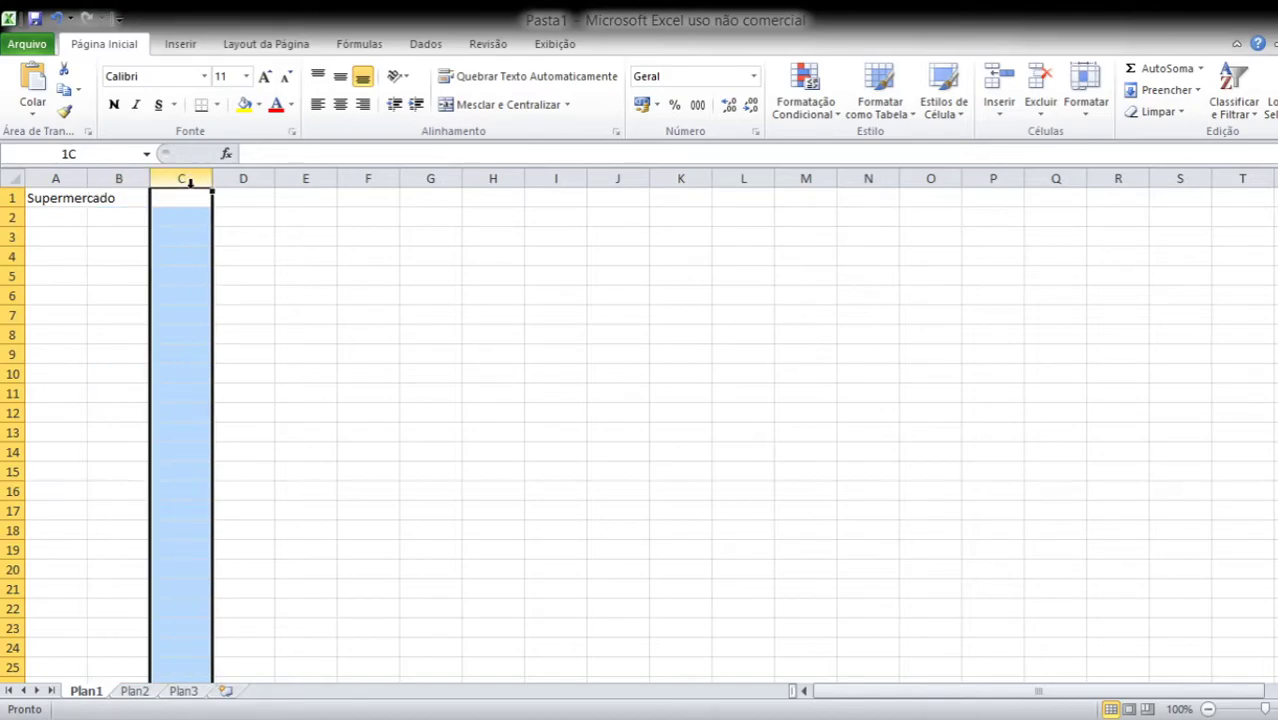
{"action": "left_click", "coordinate": [248, 179]}
{"action": "left_click", "coordinate": [313, 179]}
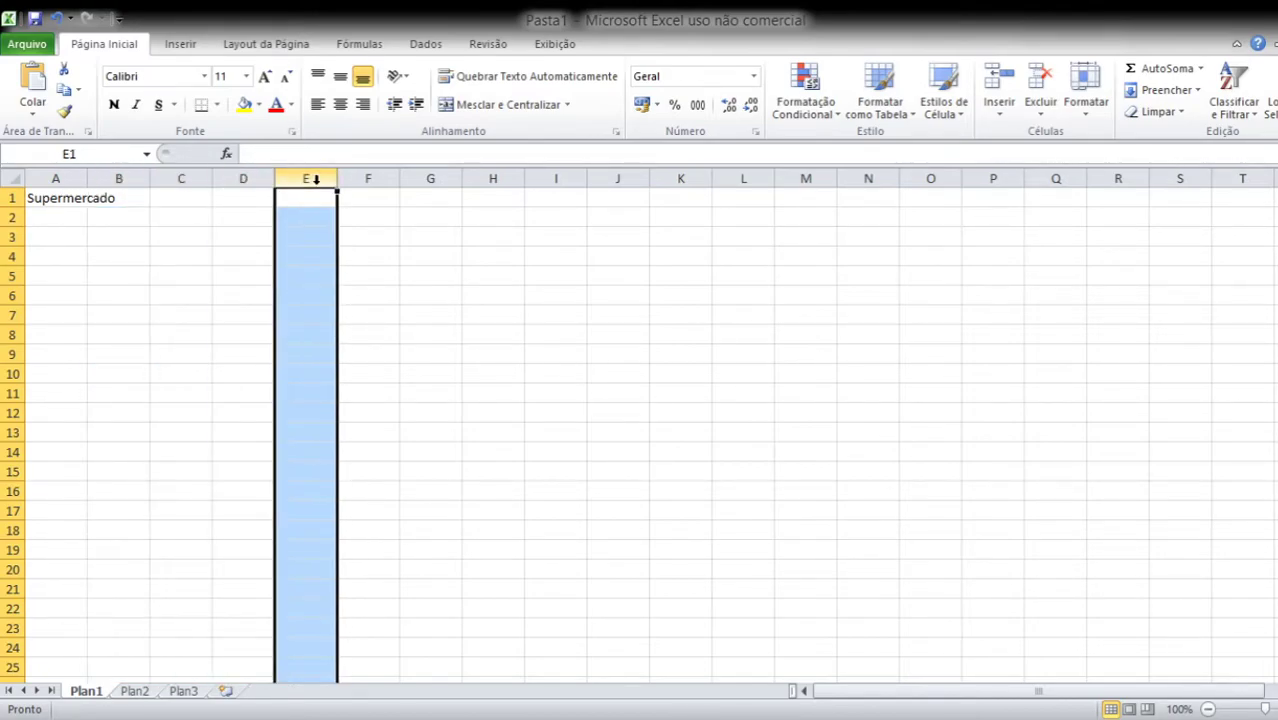
{"action": "left_click", "coordinate": [367, 179]}
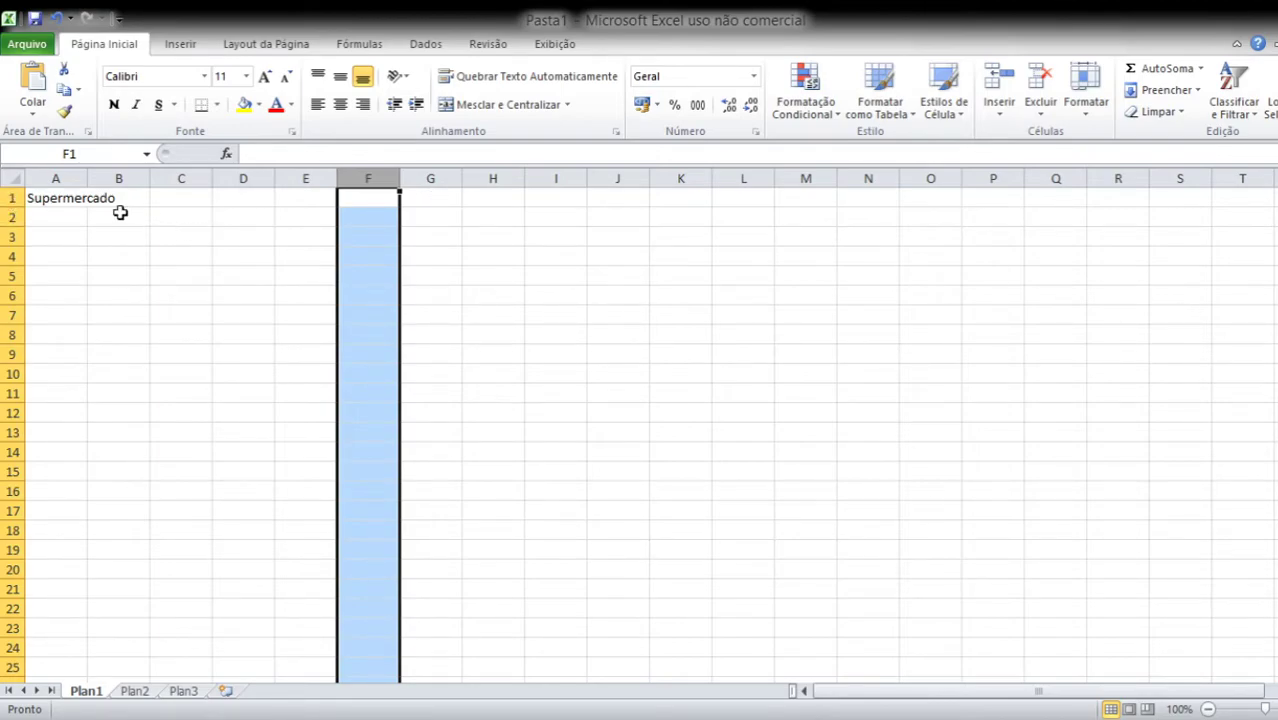
Practise selecting rows, then widen column A so 'Supermercado' fits.
{"action": "left_click", "coordinate": [45, 200]}
{"action": "left_click", "coordinate": [20, 199]}
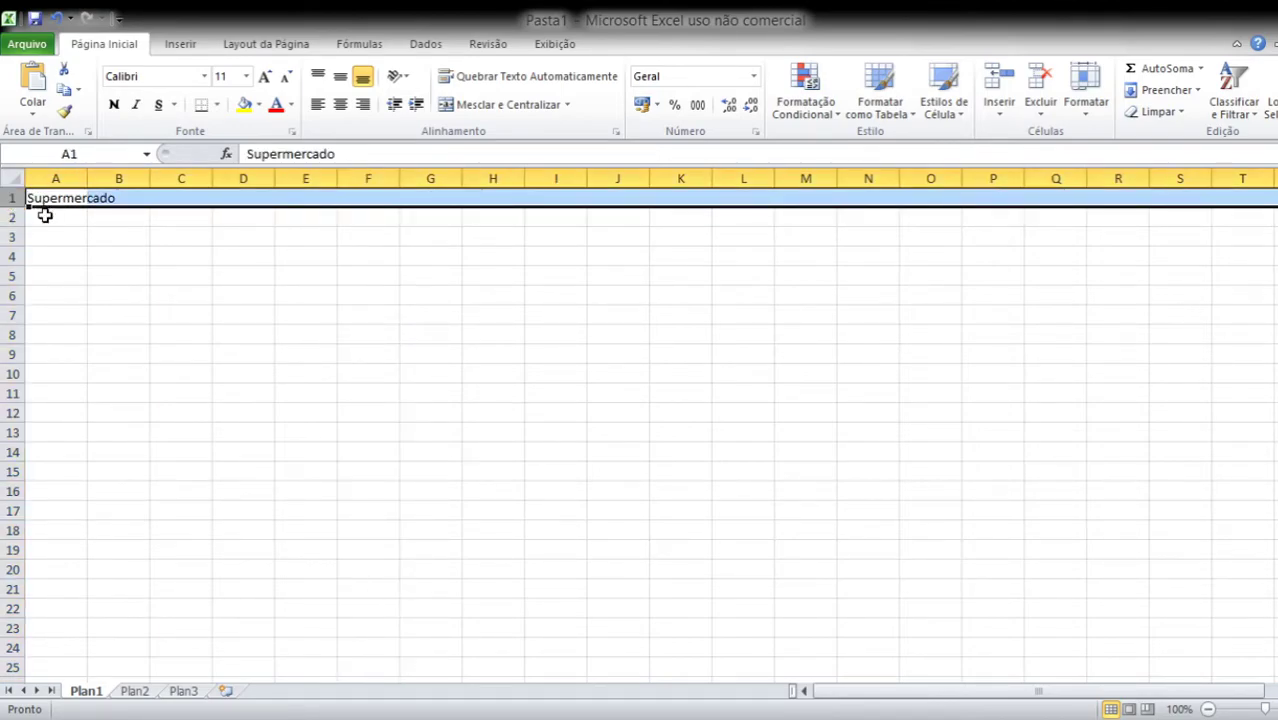
{"action": "mouse_move", "coordinate": [45, 214]}
{"action": "left_mouse_down"}
{"action": "mouse_move", "coordinate": [1096, 177]}
{"action": "mouse_move", "coordinate": [1235, 208]}
{"action": "left_mouse_up"}
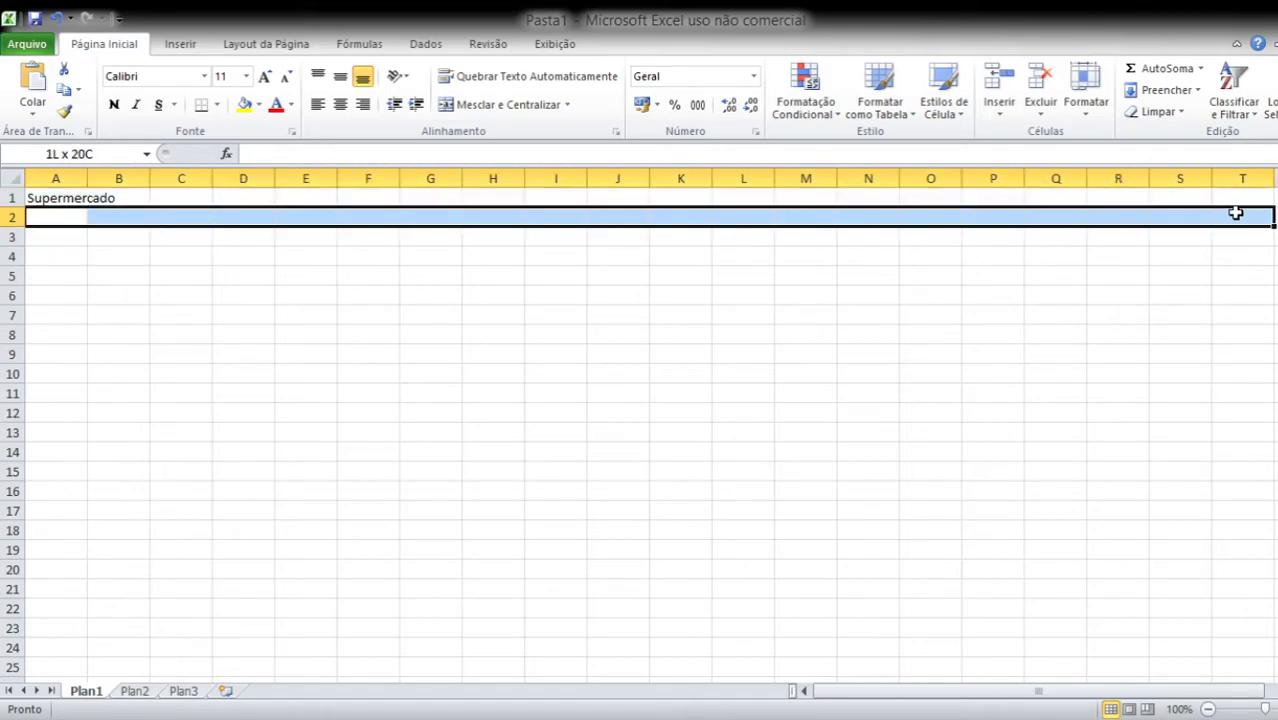
{"action": "mouse_move", "coordinate": [15, 238]}
{"action": "left_mouse_down"}
{"action": "mouse_move", "coordinate": [678, 250]}
{"action": "mouse_move", "coordinate": [884, 230]}
{"action": "left_mouse_up"}
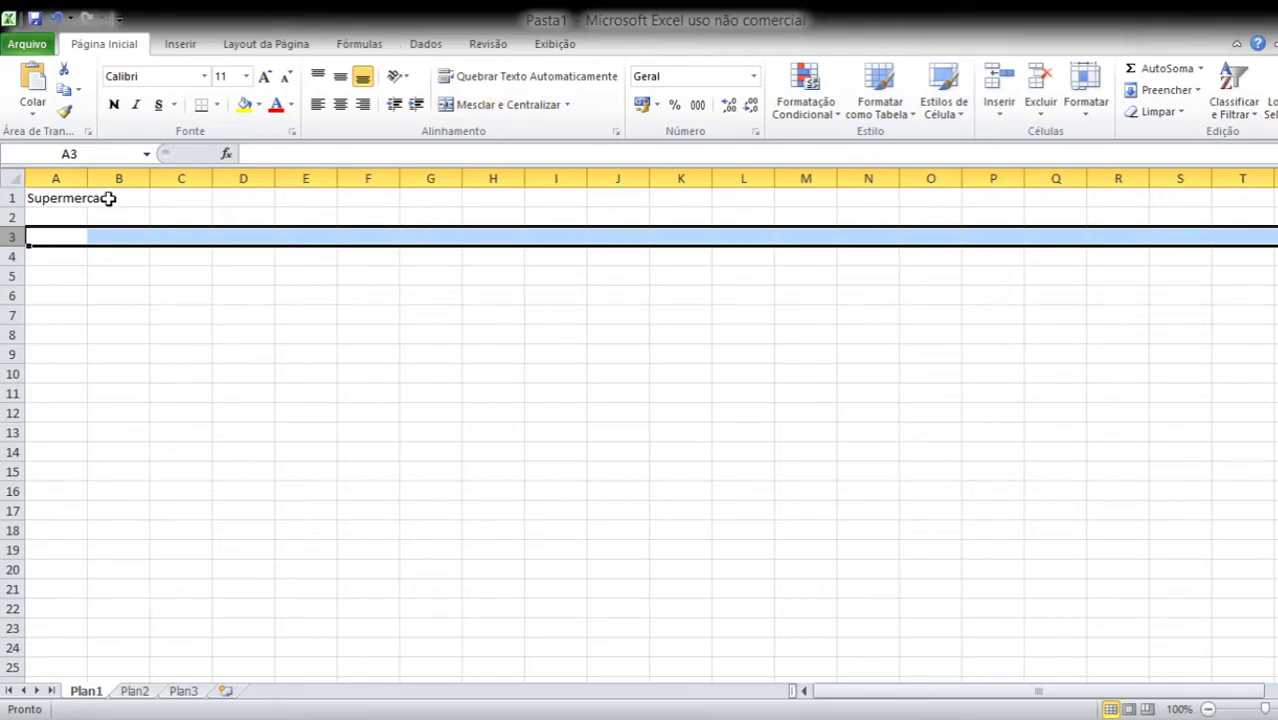
{"action": "left_click", "coordinate": [140, 312]}
{"action": "left_click_drag", "start_coordinate": [85, 177], "coordinate": [164, 180]}
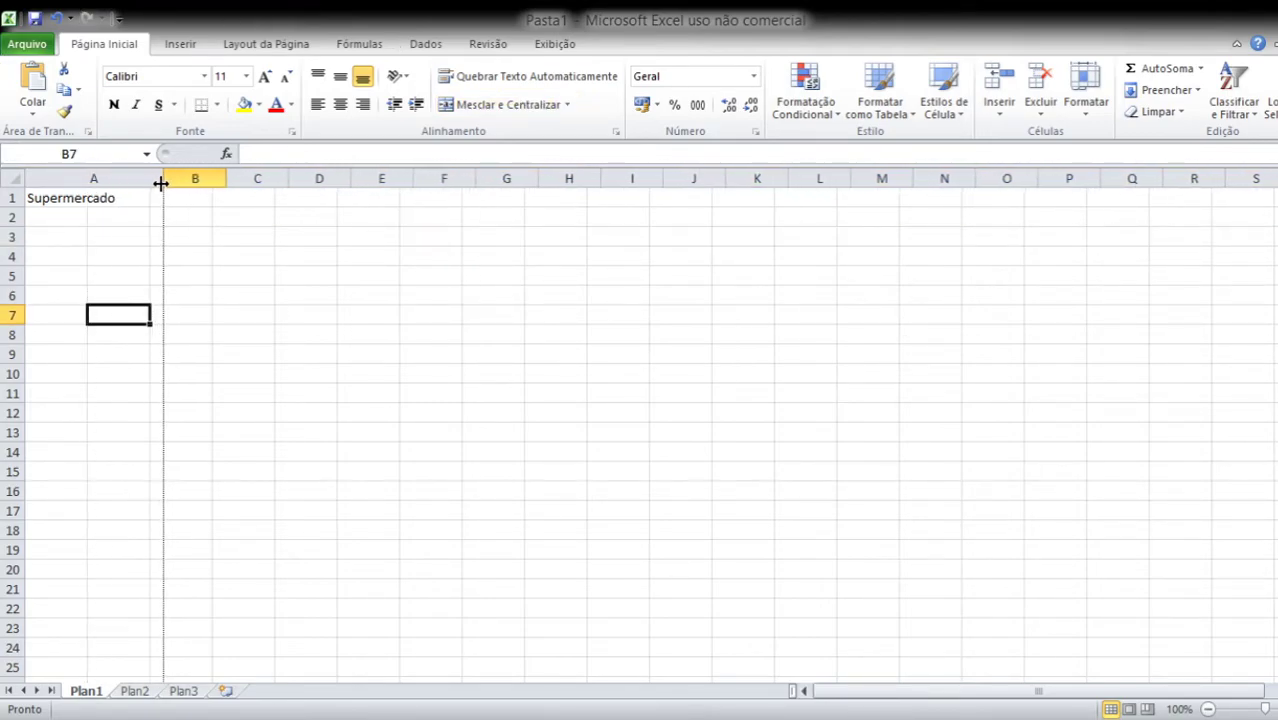
{"action": "left_click", "coordinate": [89, 235]}
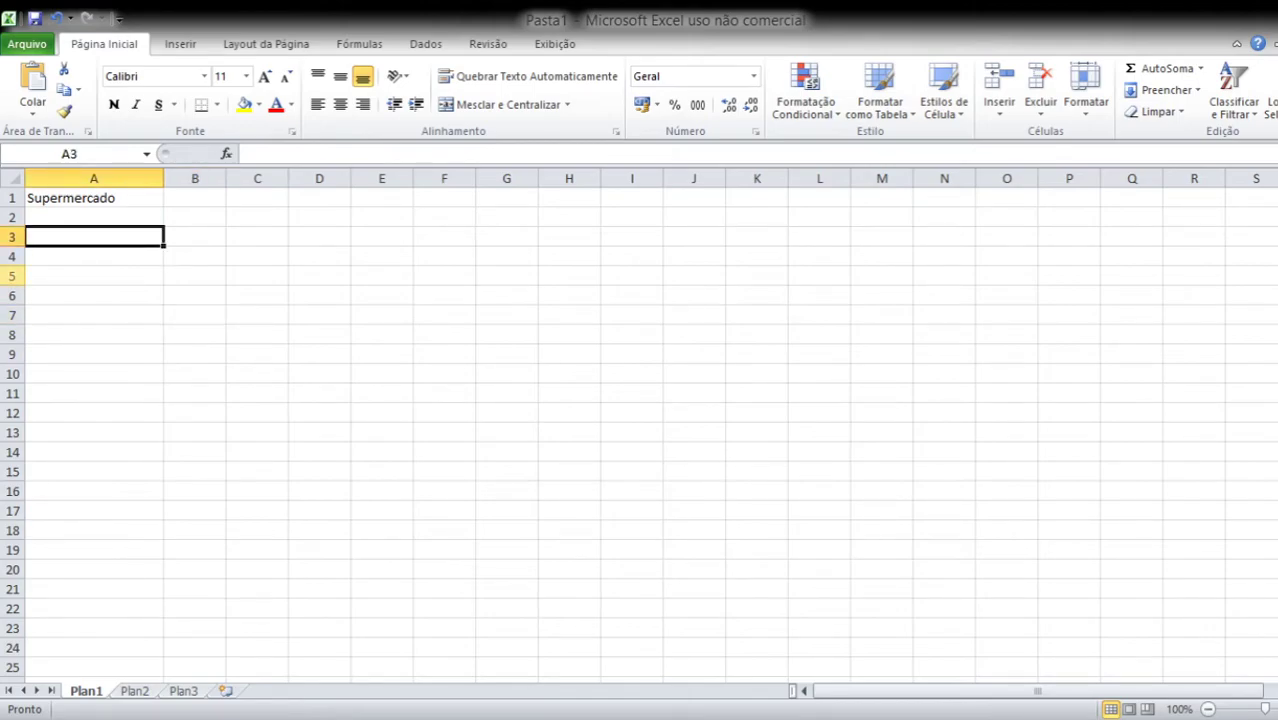
Enter chocolate, bisnaguinha, uva and shampoo in A3 through A6.
{"action": "type", "text": "ch"}
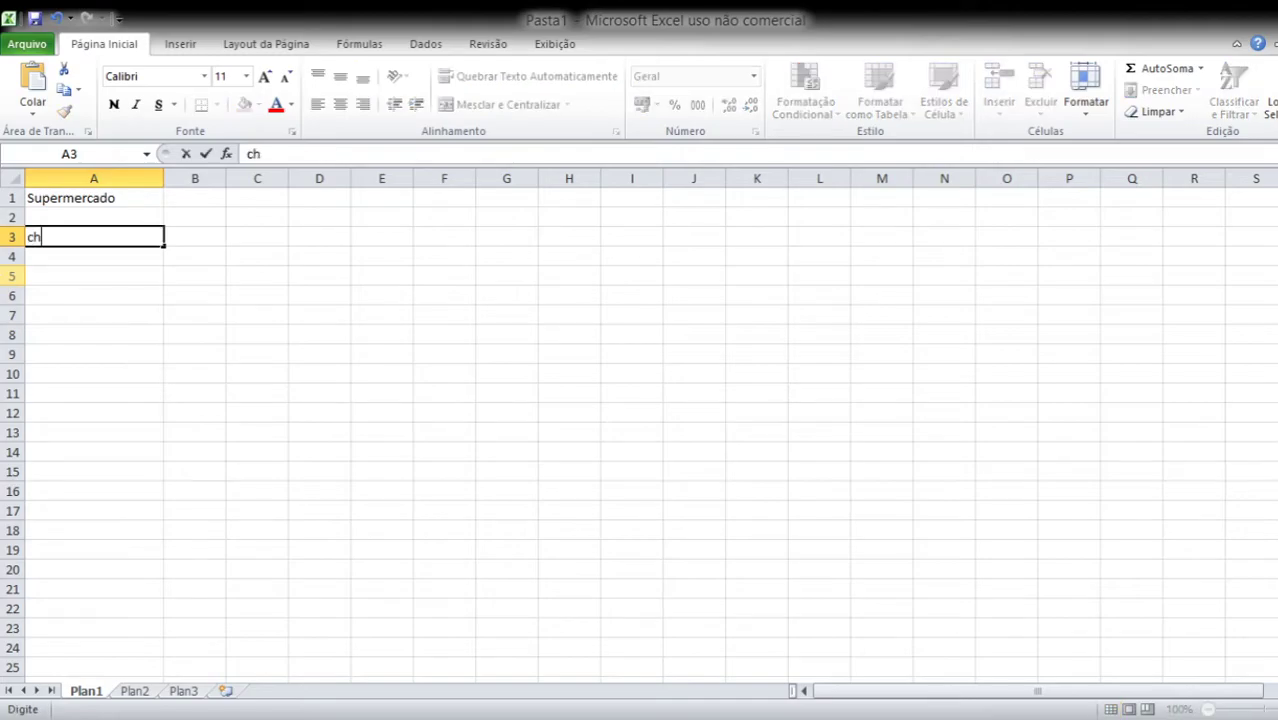
{"action": "type", "text": "ocolat"}
{"action": "type", "text": "e"}
{"action": "key", "text": "Return"}
{"action": "type", "text": "bins"}
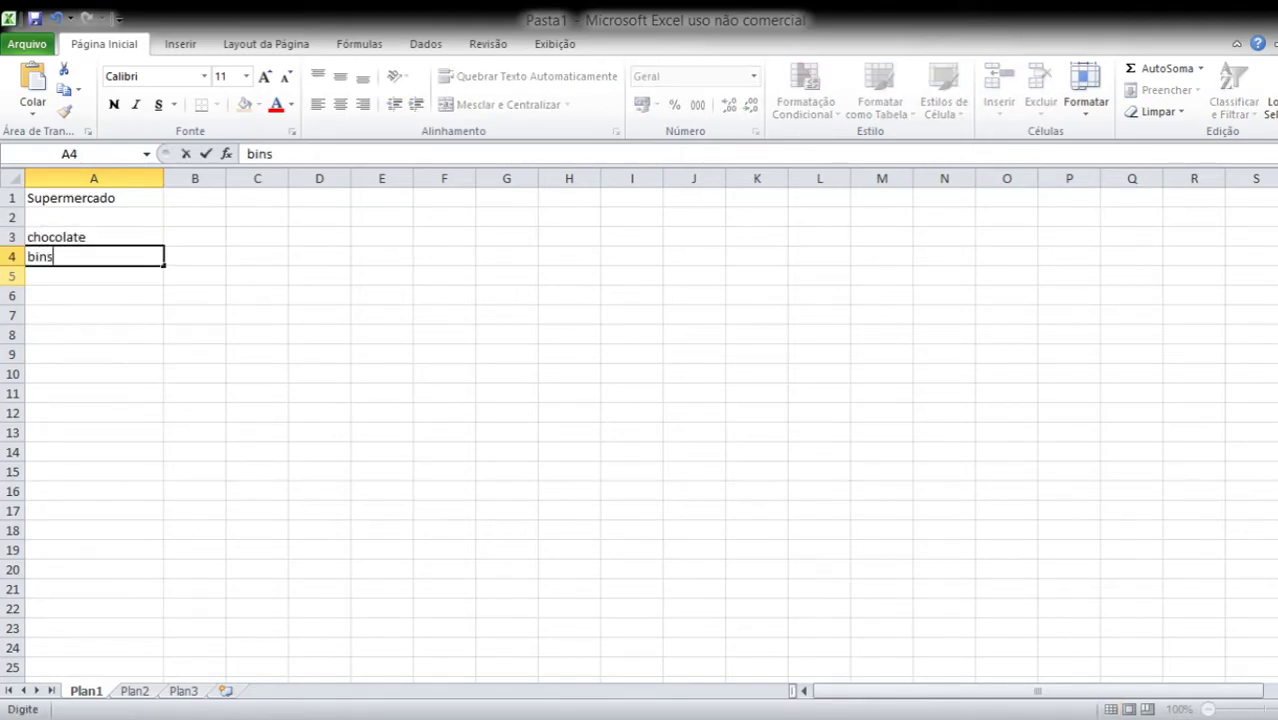
{"action": "key", "text": "BackSpace"}
{"action": "key", "text": "BackSpace"}
{"action": "type", "text": "snaguin"}
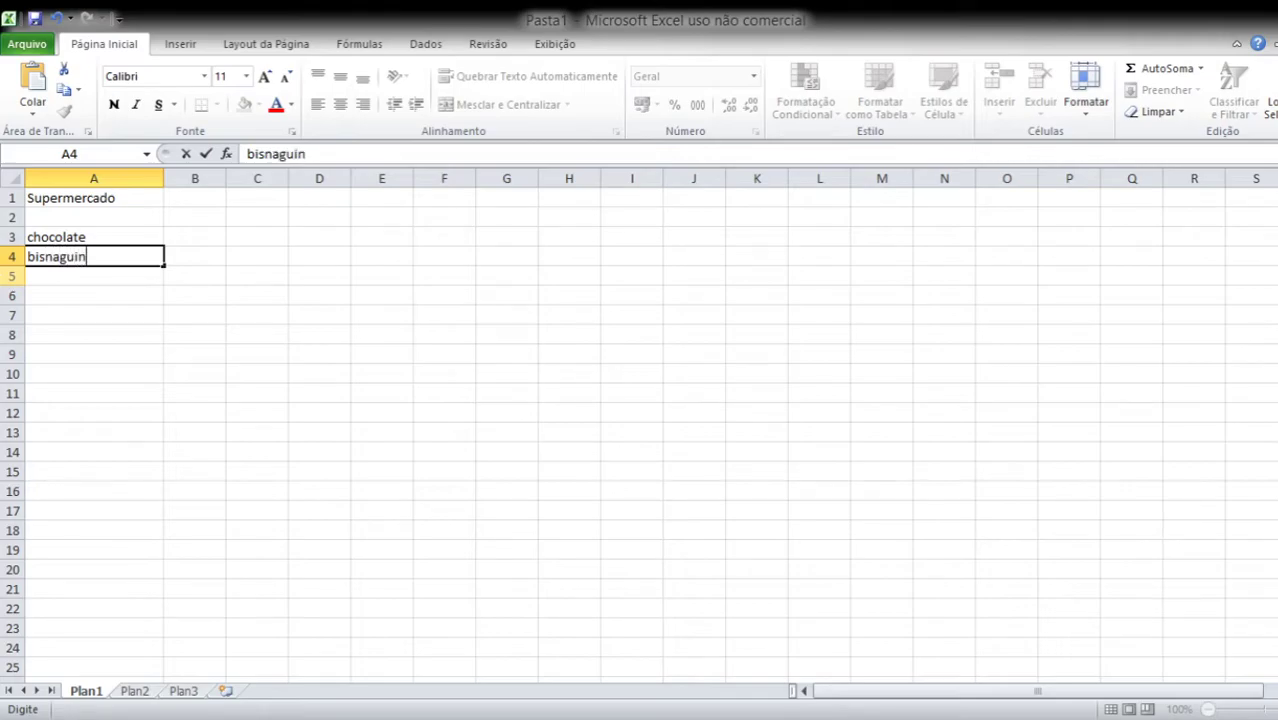
{"action": "type", "text": "ha"}
{"action": "key", "text": "Return"}
{"action": "type", "text": "uv"}
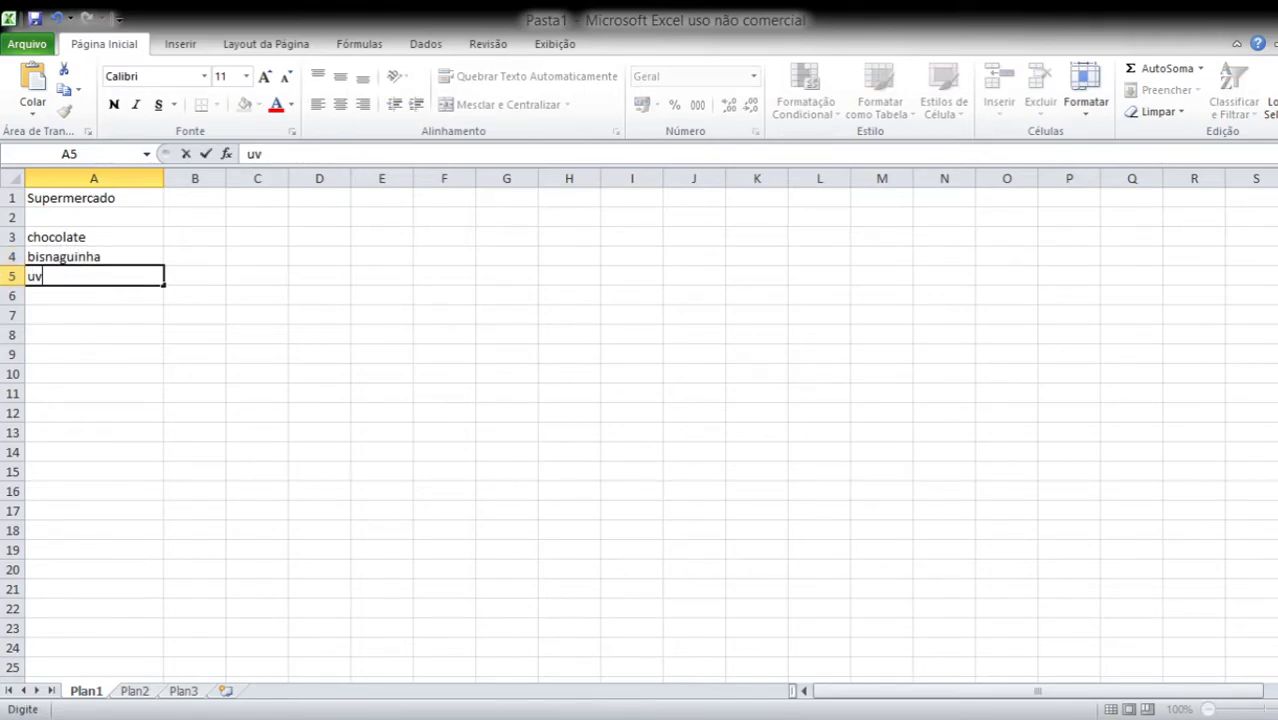
{"action": "type", "text": "a"}
{"action": "key", "text": "Return"}
{"action": "type", "text": "s"}
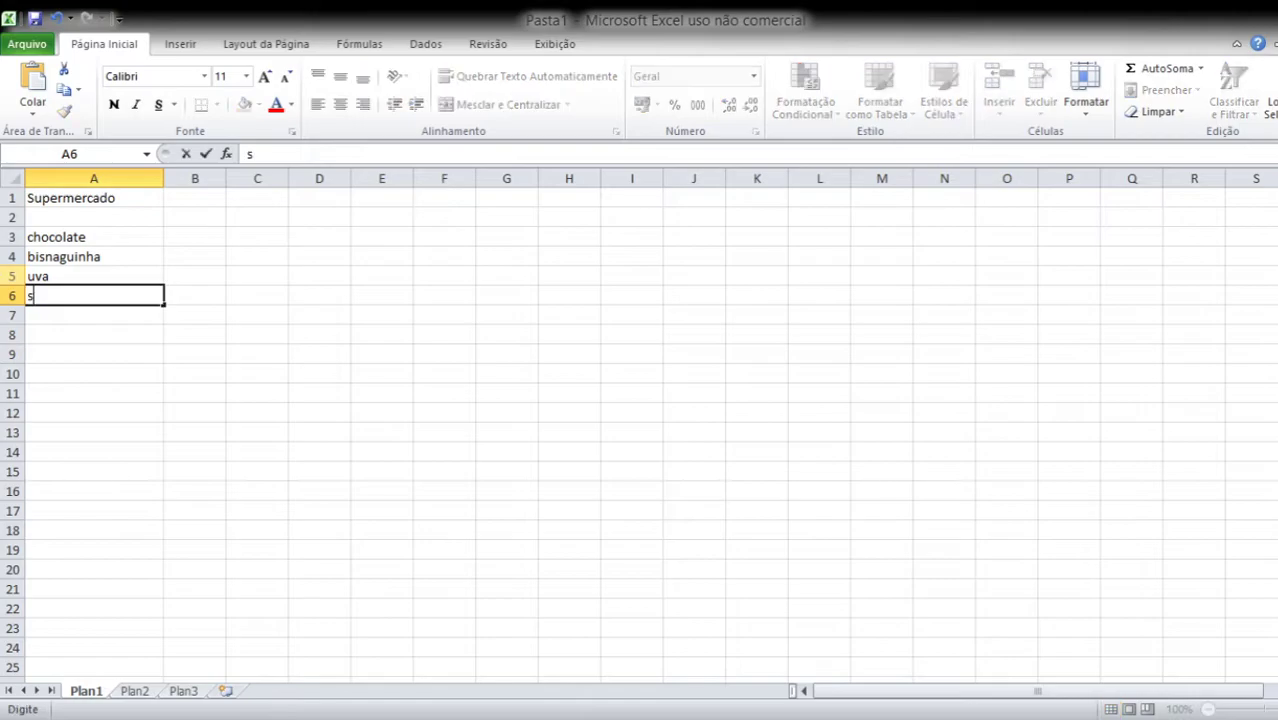
{"action": "type", "text": "hampoo"}
{"action": "key", "text": "Return"}
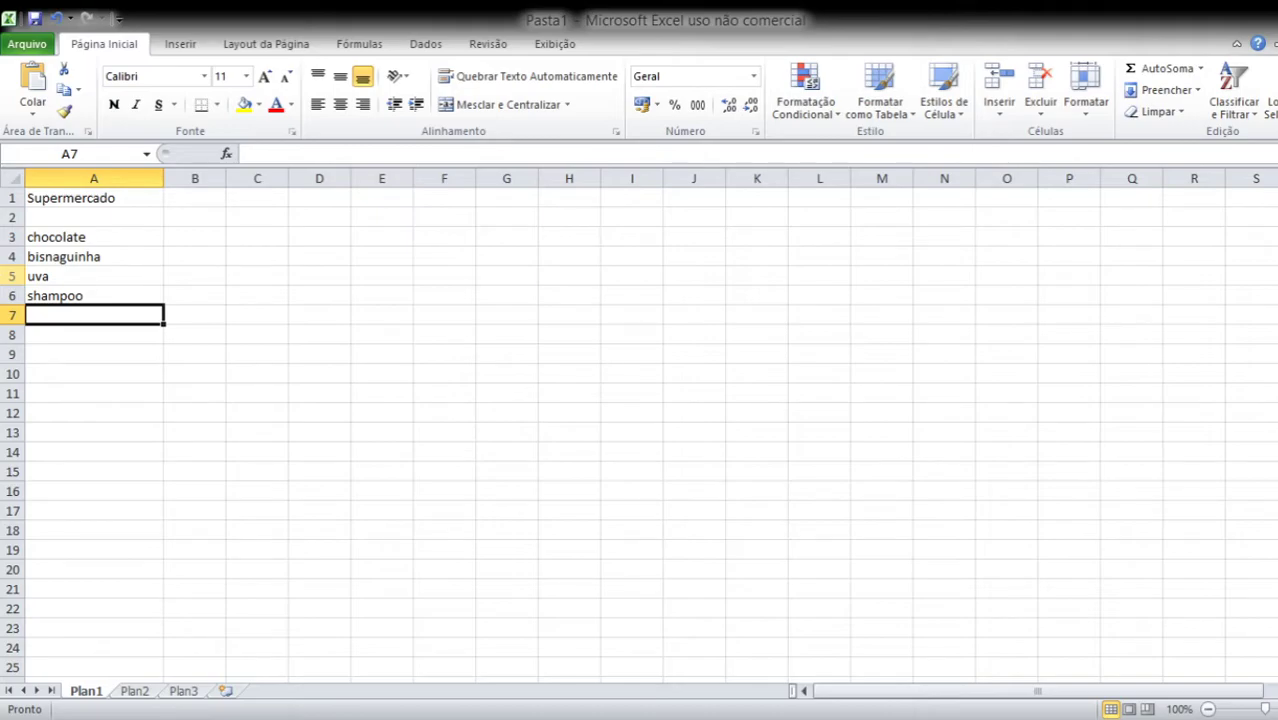
Add bolacha and salgadinho in A7 and A8.
{"action": "type", "text": "bolacha"}
{"action": "key", "text": "Return"}
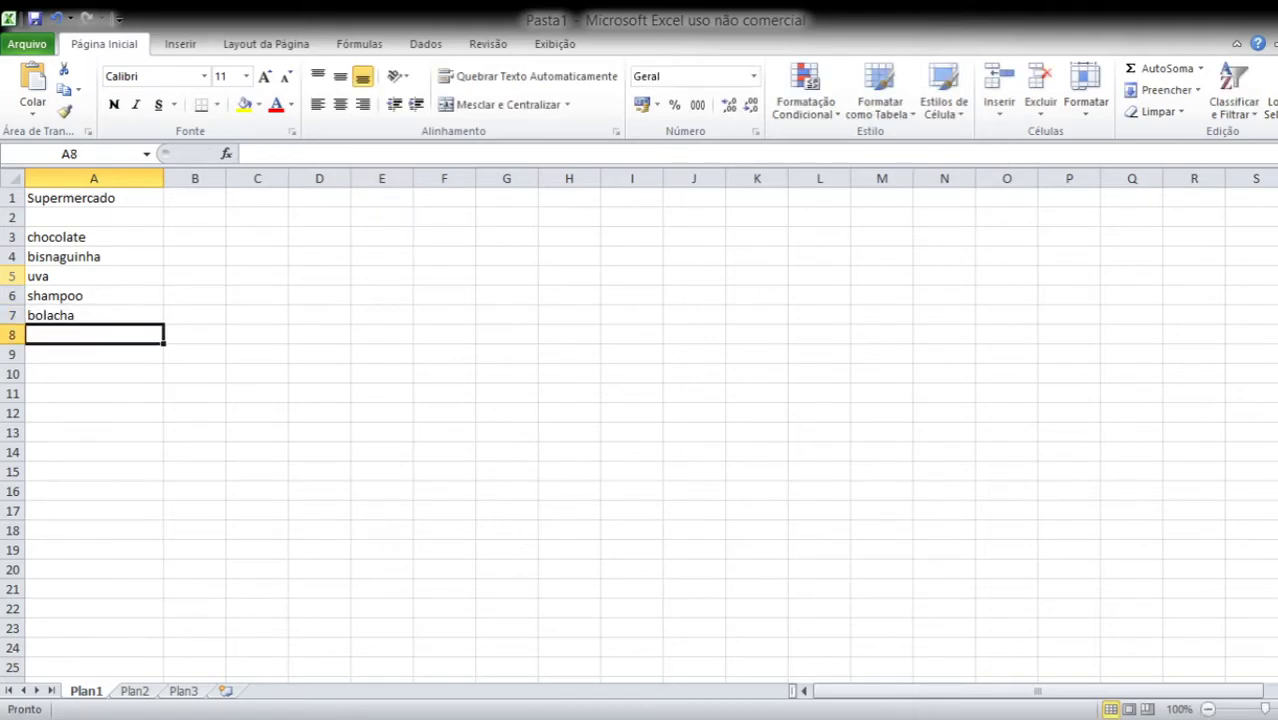
{"action": "type", "text": "salgadinh"}
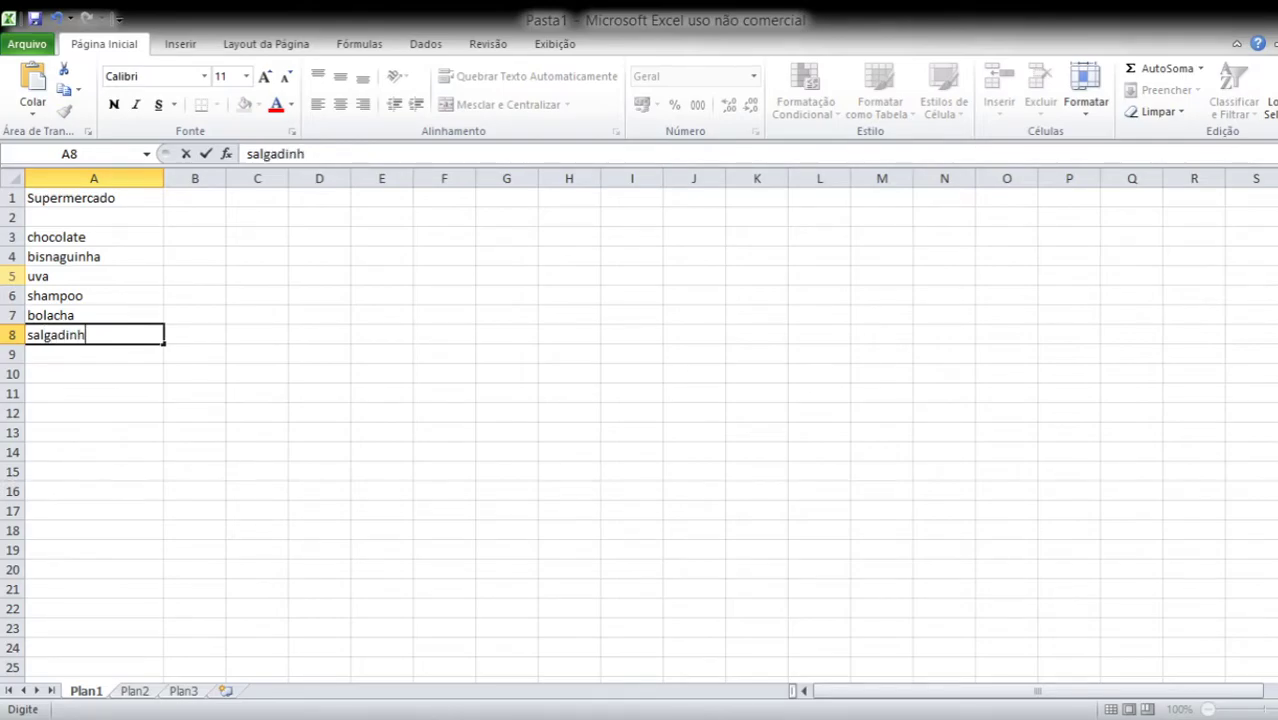
{"action": "type", "text": "o"}
{"action": "key", "text": "Tab"}
{"action": "key", "text": "Up"}
{"action": "key", "text": "Up"}
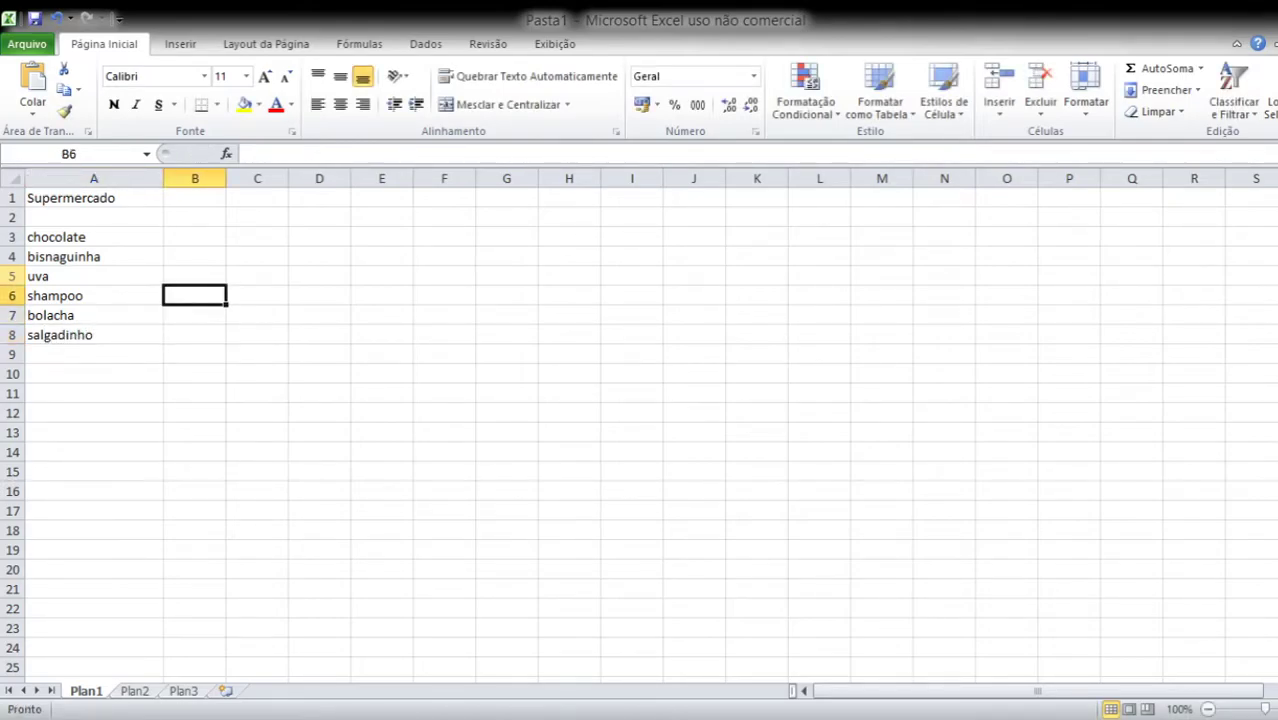
{"action": "key", "text": "Up"}
{"action": "key", "text": "Up"}
{"action": "key", "text": "Up"}
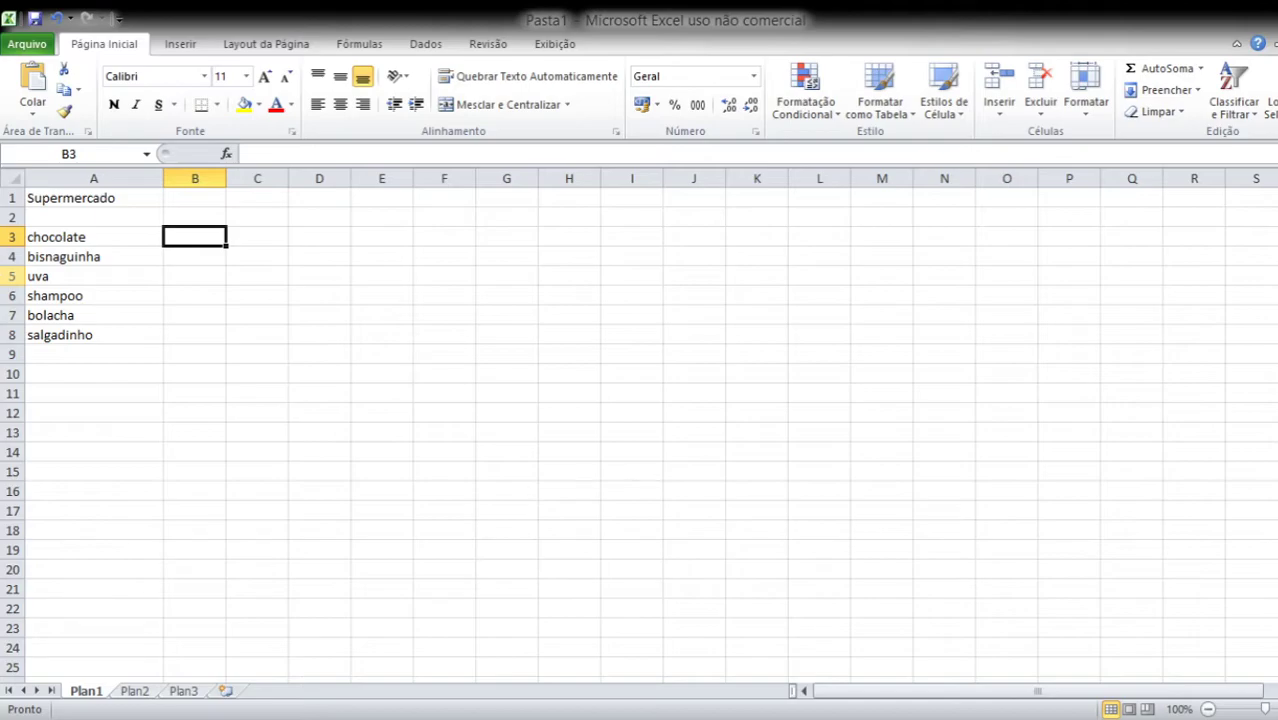
Enter prices 5, 4,50, 10,25 and 9,9 for the first four items in B3:B6.
{"action": "type", "text": "5,"}
{"action": "key", "text": "Return"}
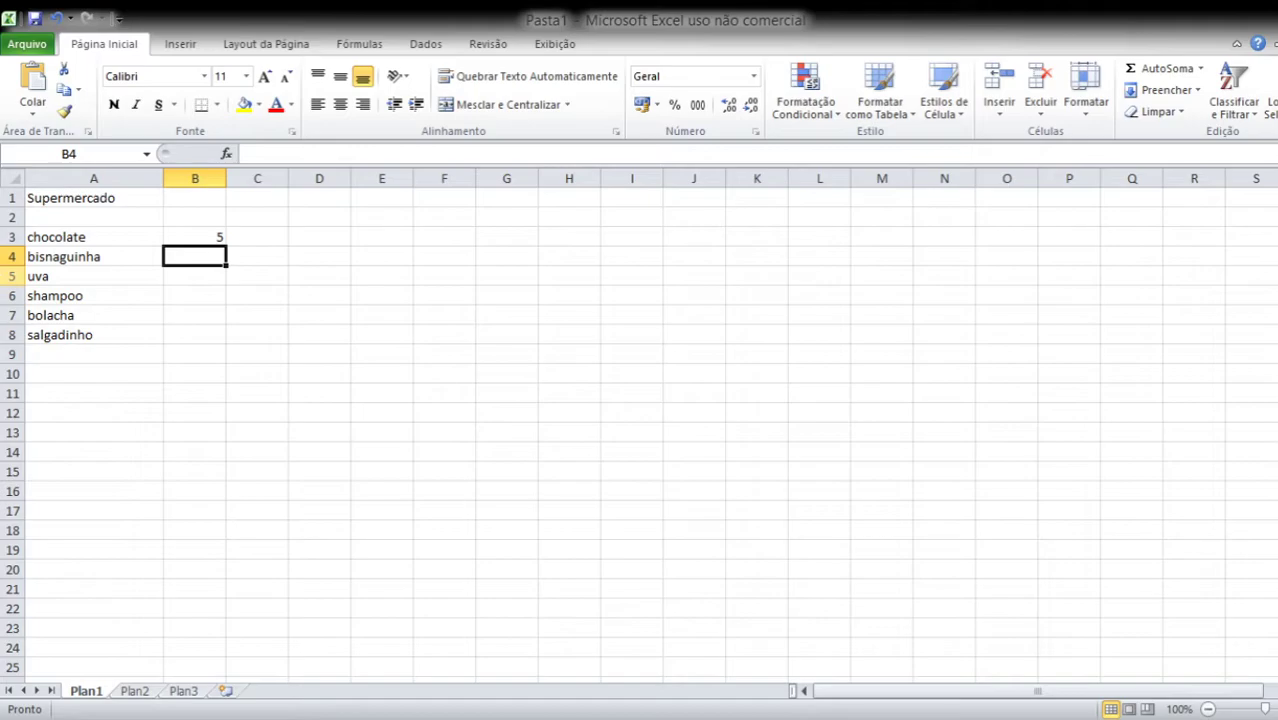
{"action": "type", "text": "4,"}
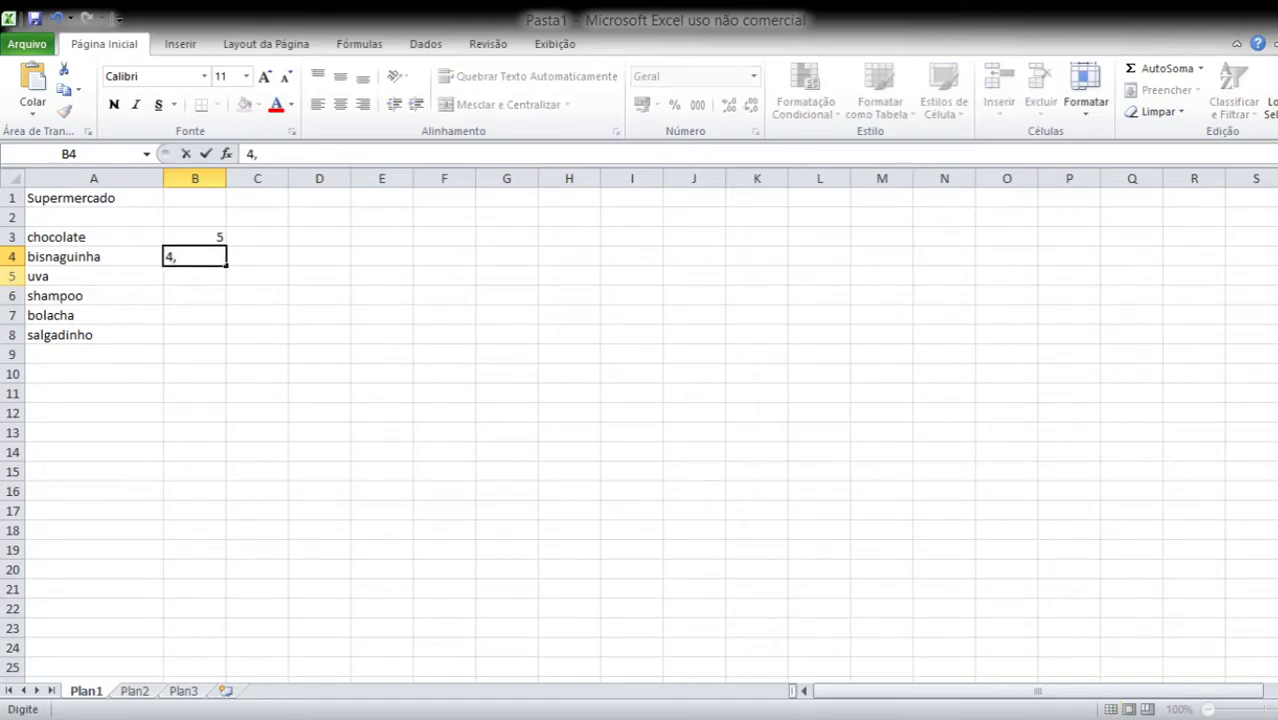
{"action": "type", "text": "5"}
{"action": "type", "text": "0"}
{"action": "key", "text": "Return"}
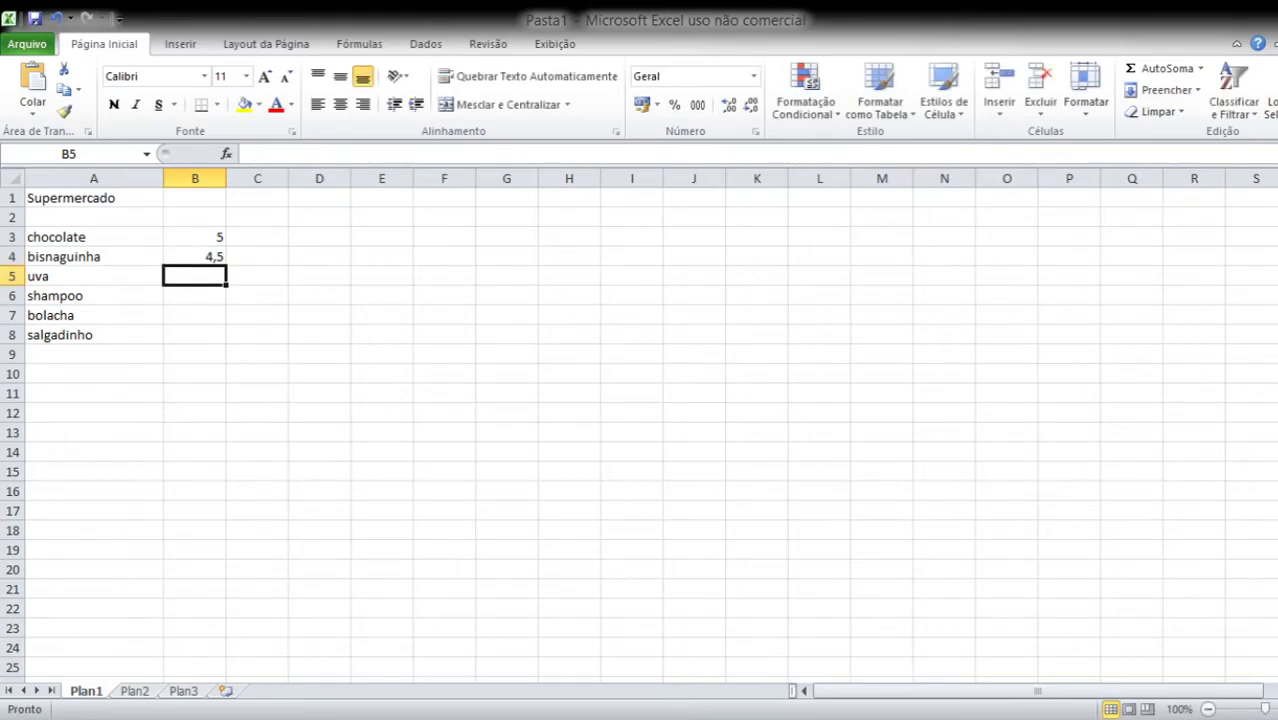
{"action": "type", "text": "10,"}
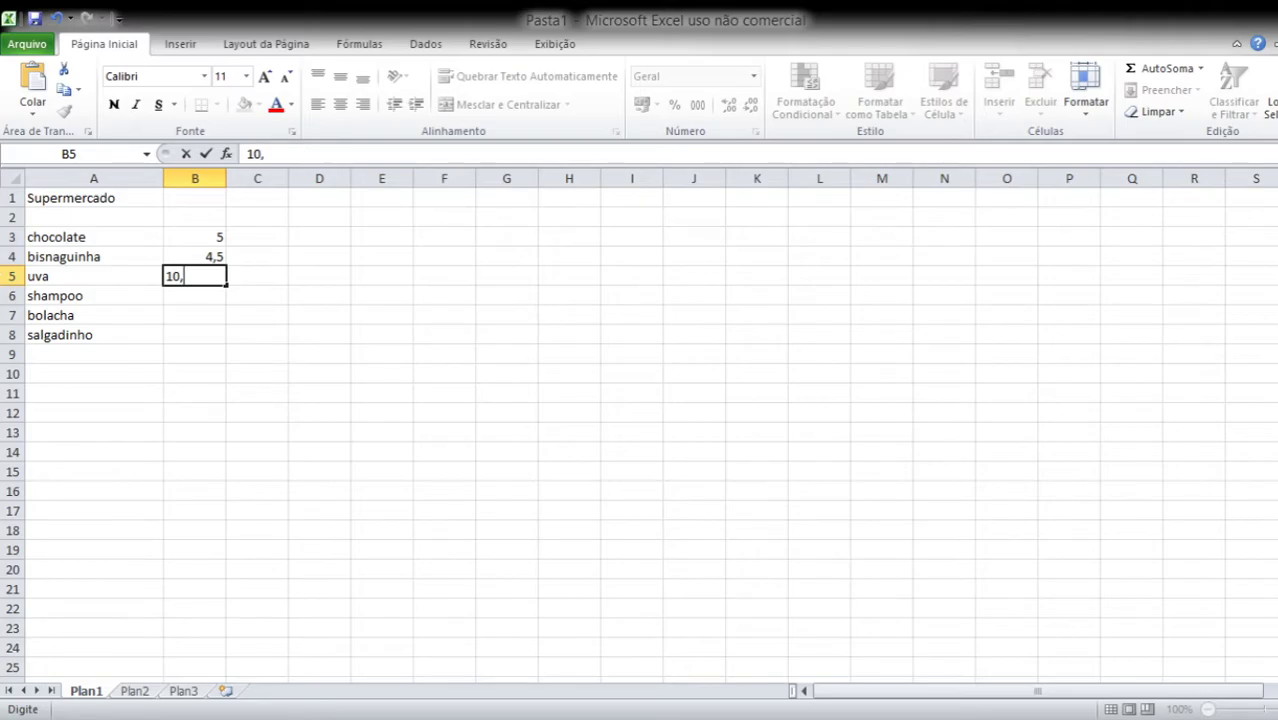
{"action": "type", "text": "25"}
{"action": "key", "text": "Return"}
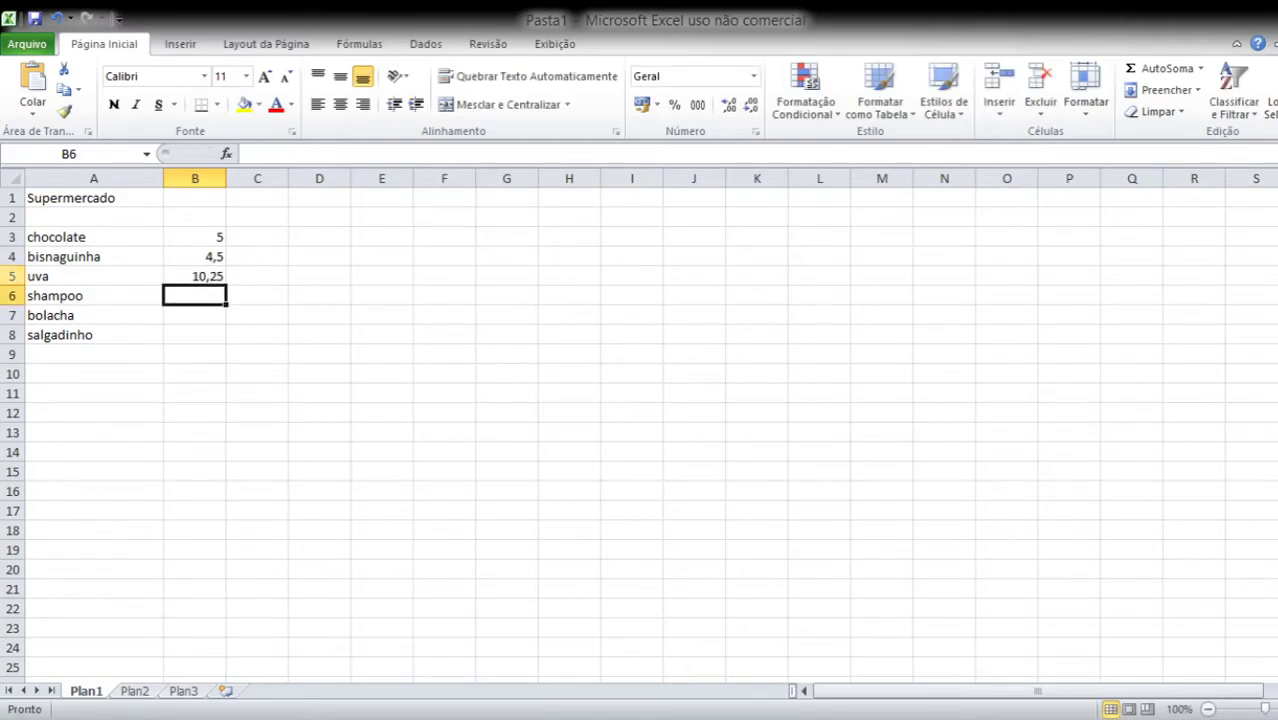
{"action": "type", "text": "9"}
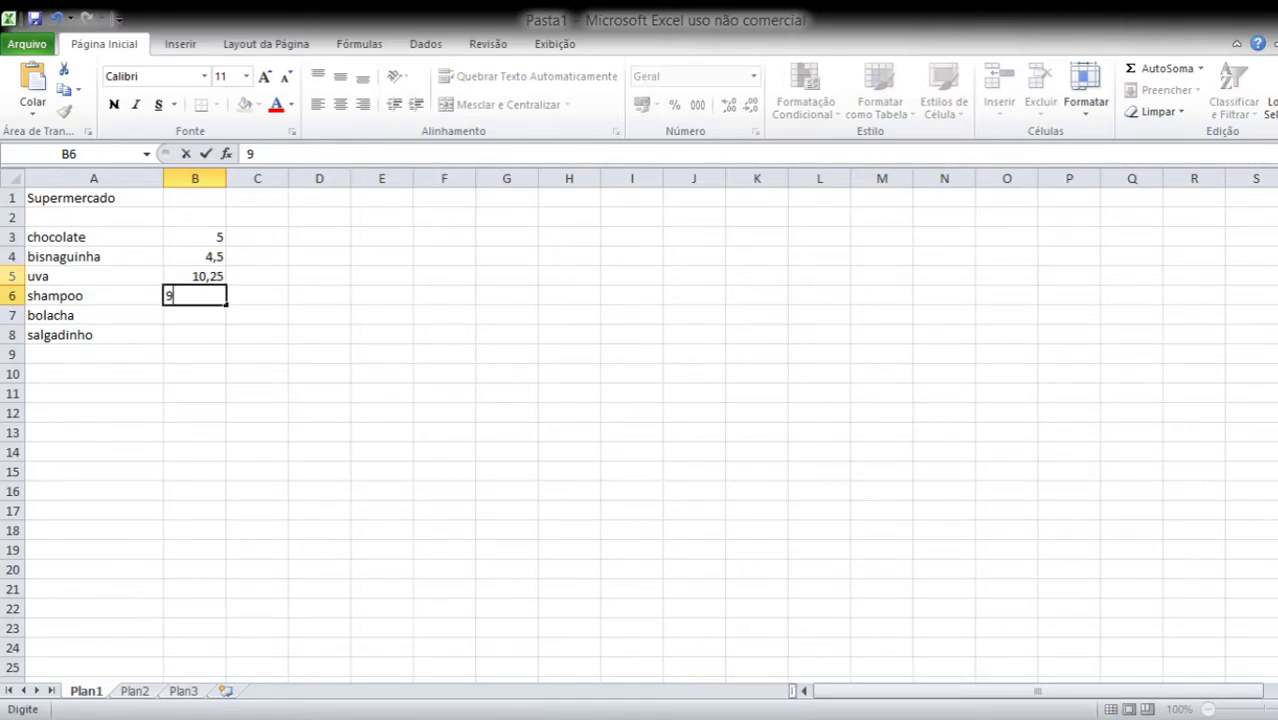
{"action": "type", "text": ",9"}
{"action": "key", "text": "Return"}
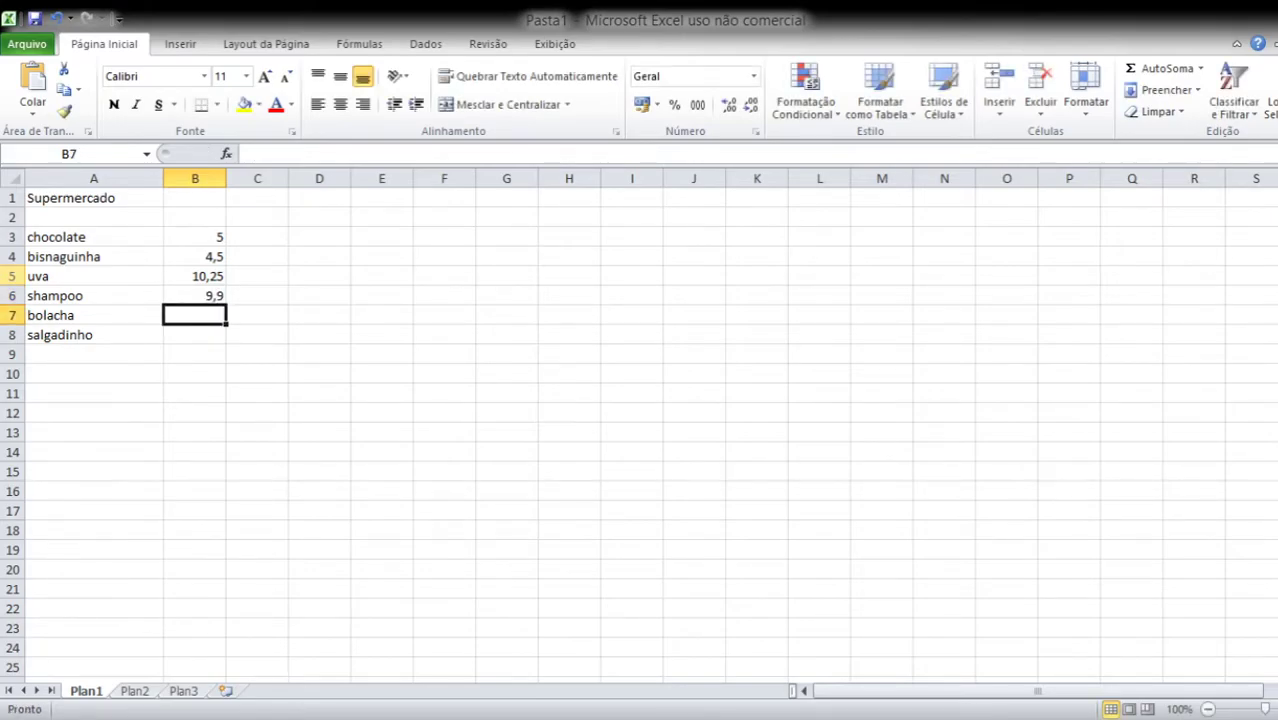
Enter 2,40 for bolacha and 3,35 for salgadinho, then review the price cells.
{"action": "type", "text": "2"}
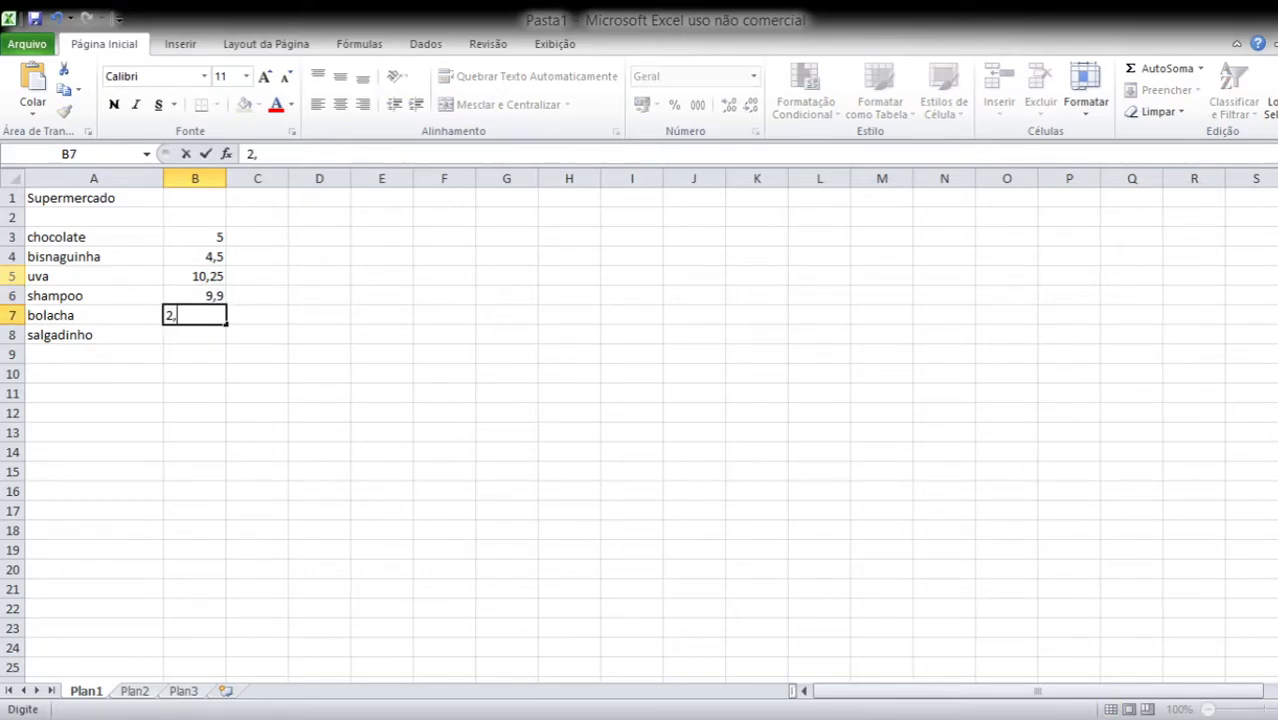
{"action": "type", "text": ",40"}
{"action": "key", "text": "Return"}
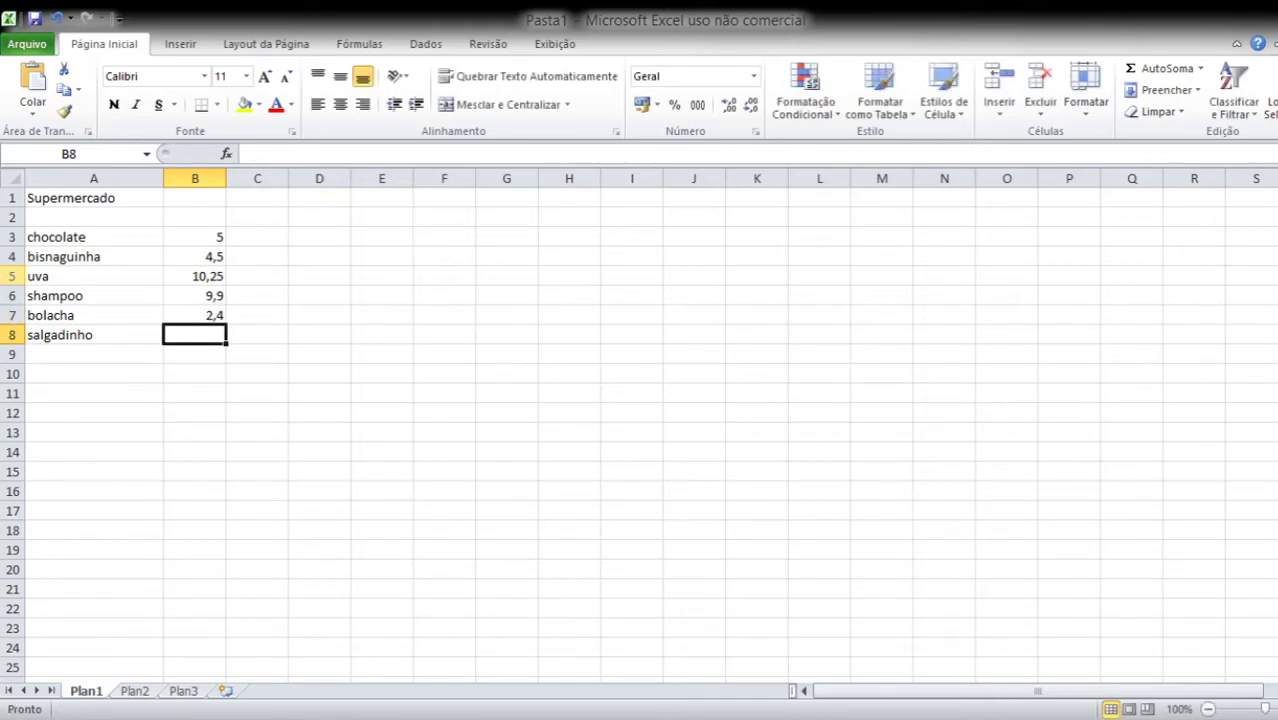
{"action": "type", "text": "3,"}
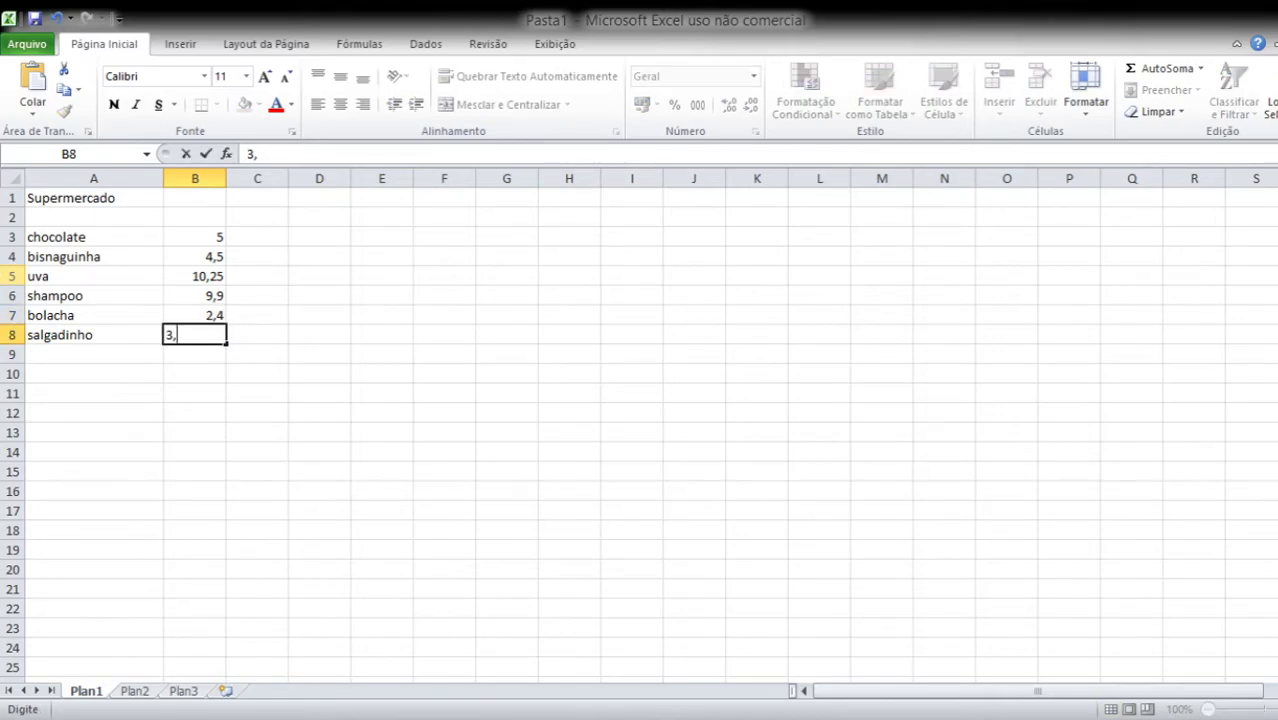
{"action": "type", "text": "35"}
{"action": "key", "text": "Return"}
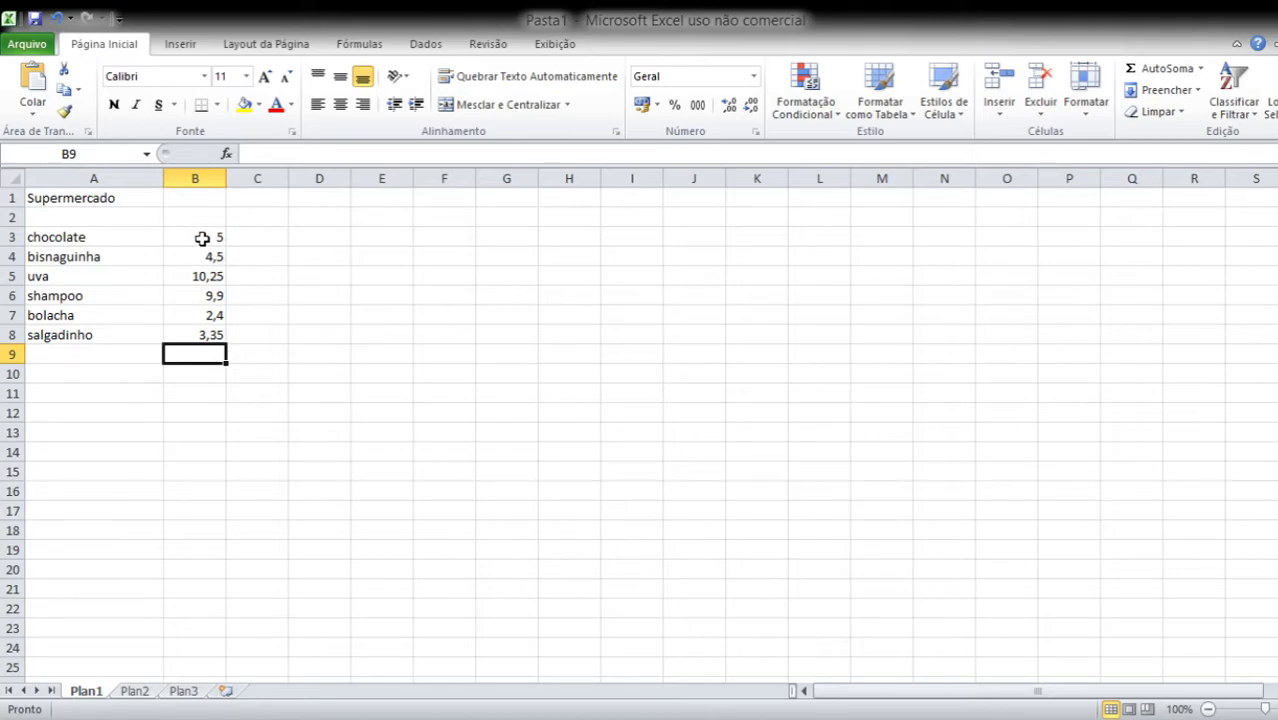
{"action": "left_click", "coordinate": [194, 237]}
{"action": "left_click", "coordinate": [188, 256]}
{"action": "left_click", "coordinate": [276, 256]}
{"action": "left_click", "coordinate": [274, 240]}
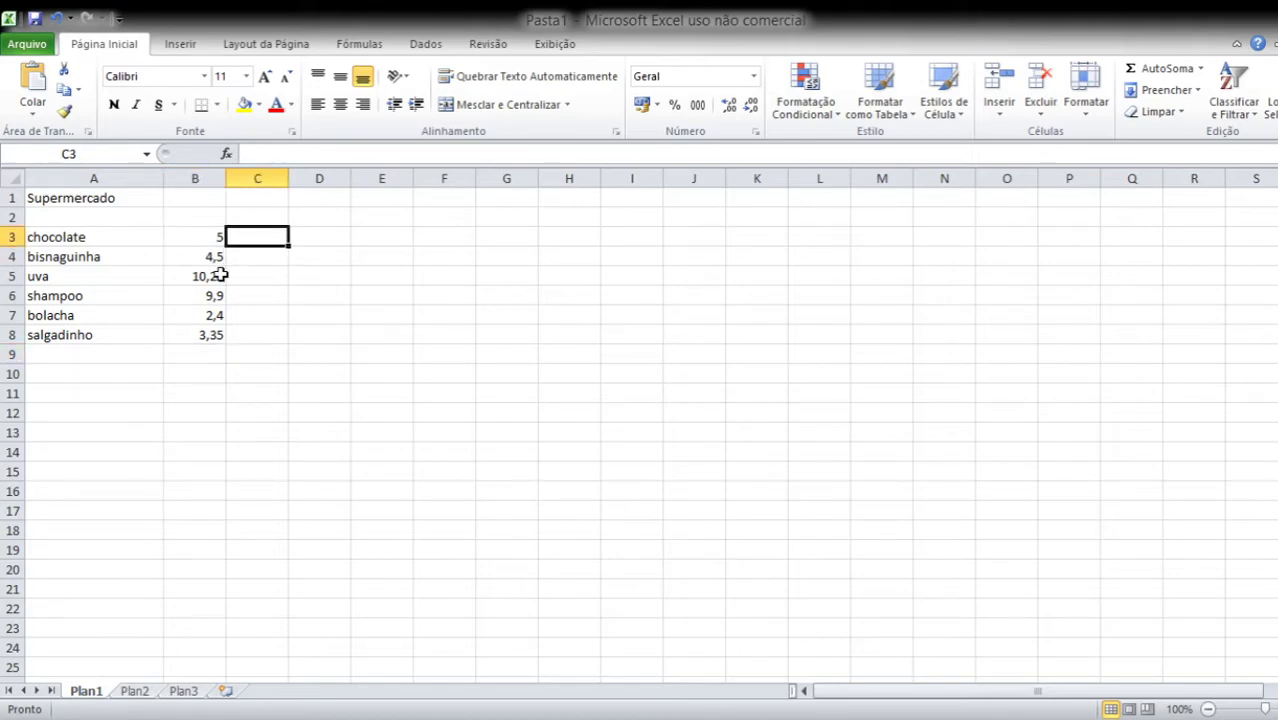
{"action": "left_click", "coordinate": [214, 278]}
{"action": "left_click", "coordinate": [206, 350]}
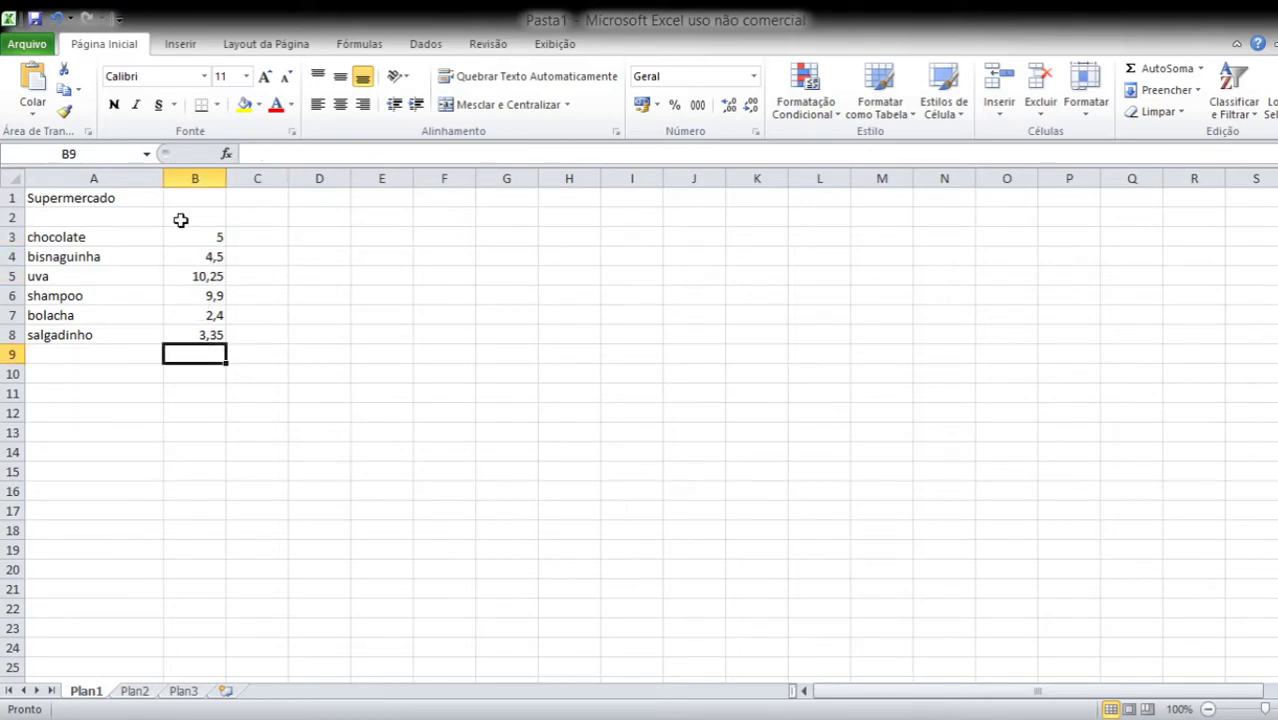
Format the prices in B3:B8 as R$ currency and select A10 for the total label.
{"action": "mouse_move", "coordinate": [180, 236]}
{"action": "left_mouse_down"}
{"action": "mouse_move", "coordinate": [210, 288]}
{"action": "mouse_move", "coordinate": [209, 336]}
{"action": "left_mouse_up"}
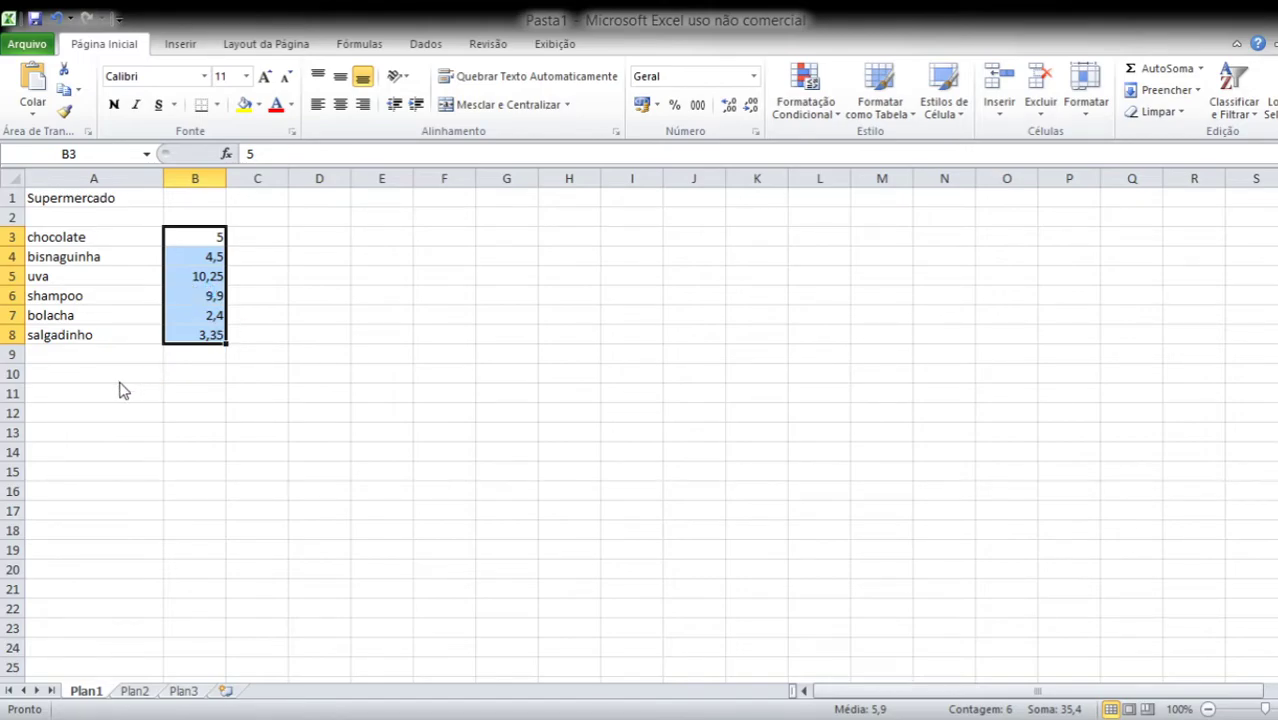
{"action": "key", "text": "ctrl+shift+4"}
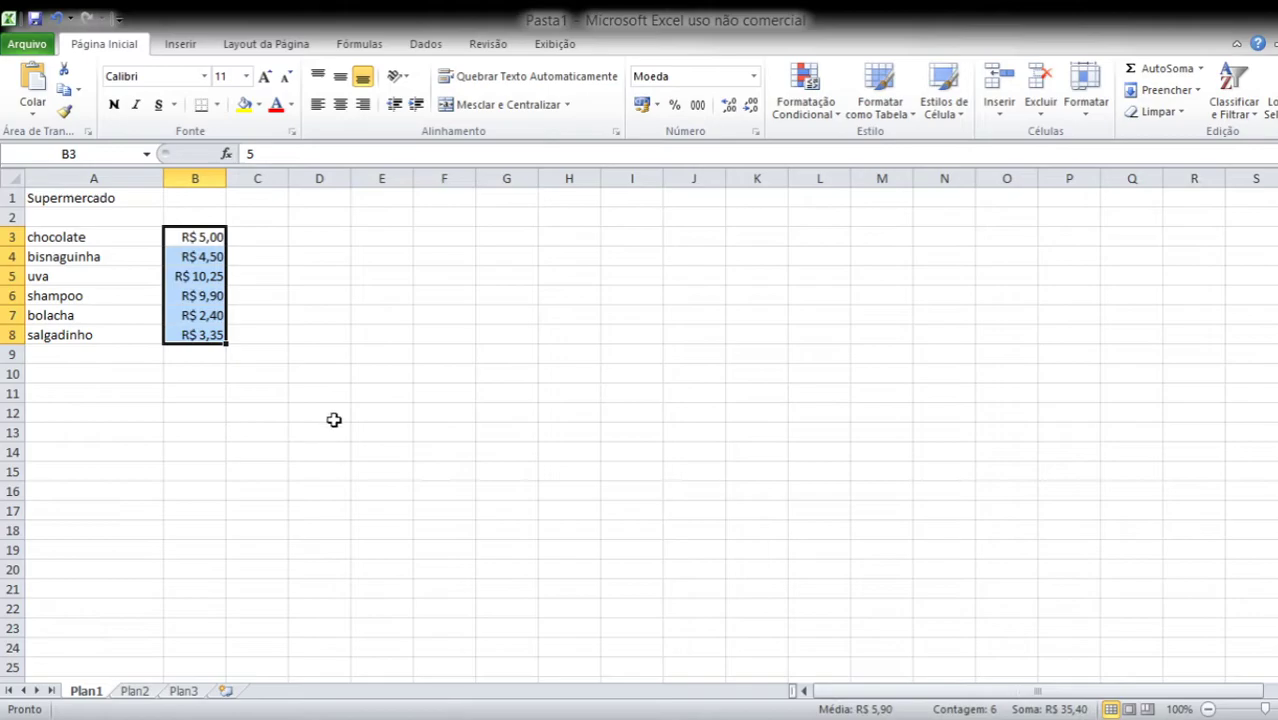
{"action": "left_click", "coordinate": [337, 377]}
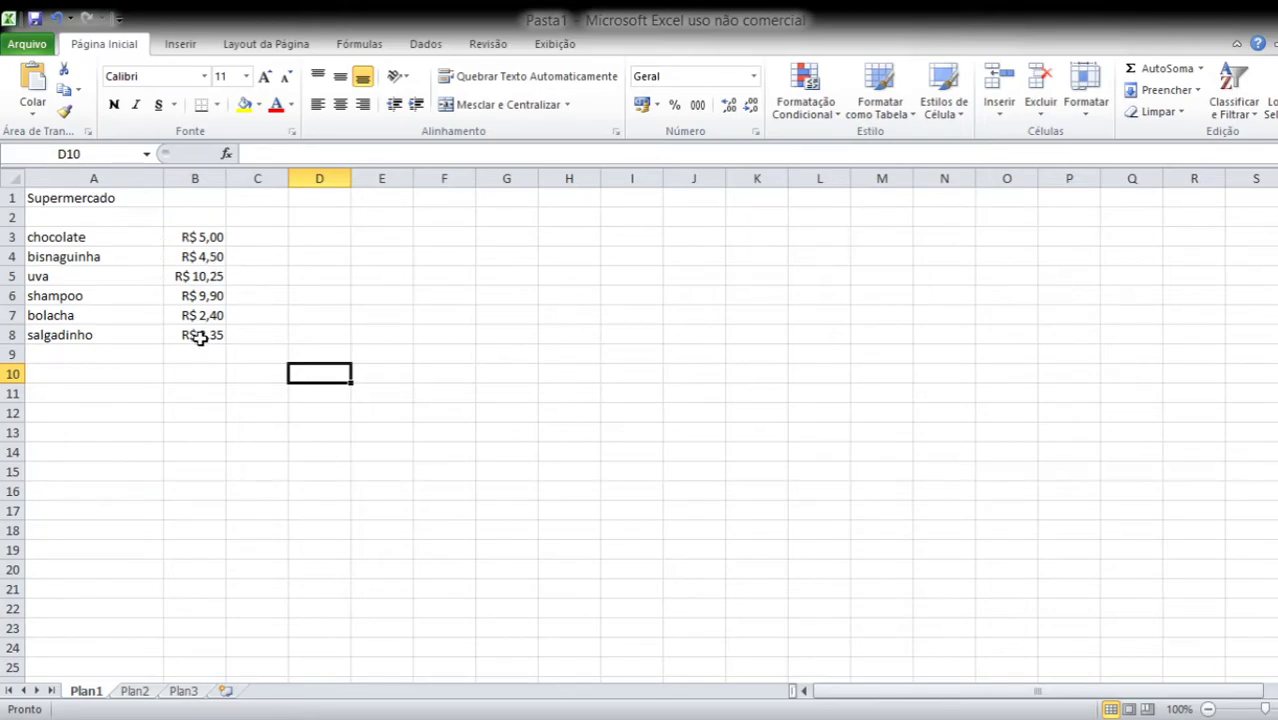
{"action": "left_click", "coordinate": [140, 377]}
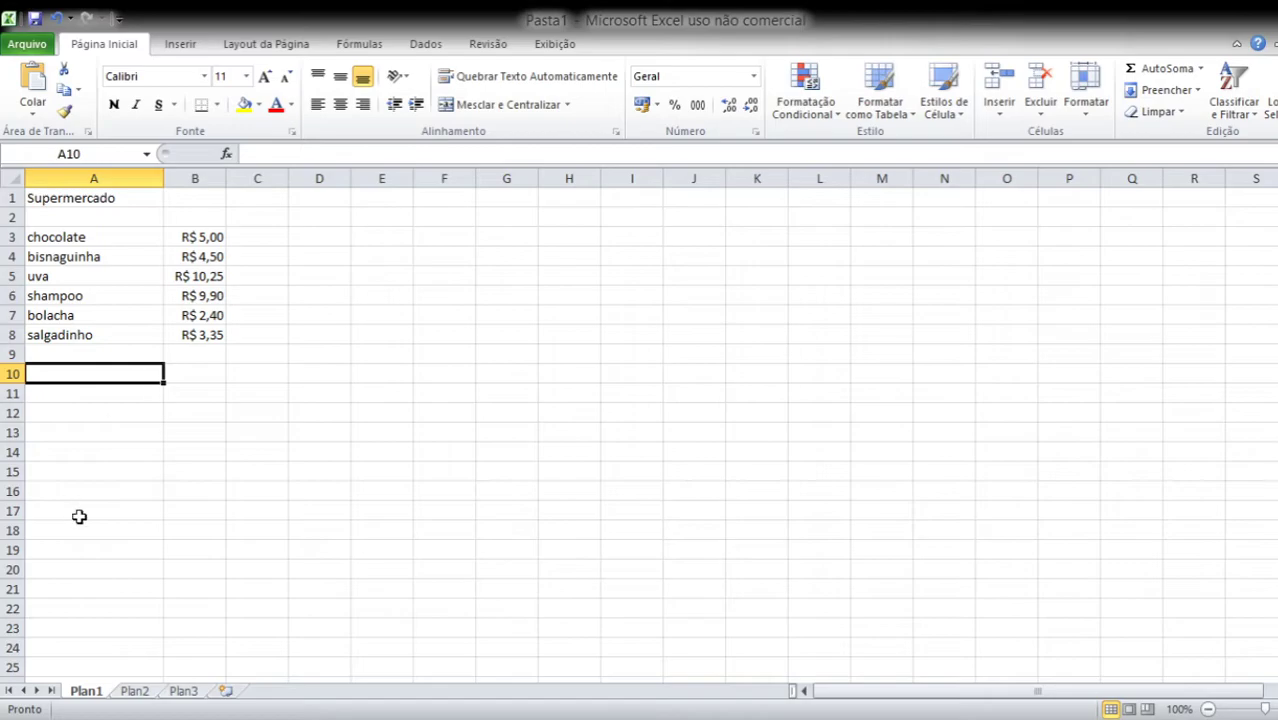
Enter the label 'total' in A10 and select B10 for the sum.
{"action": "type", "text": "total"}
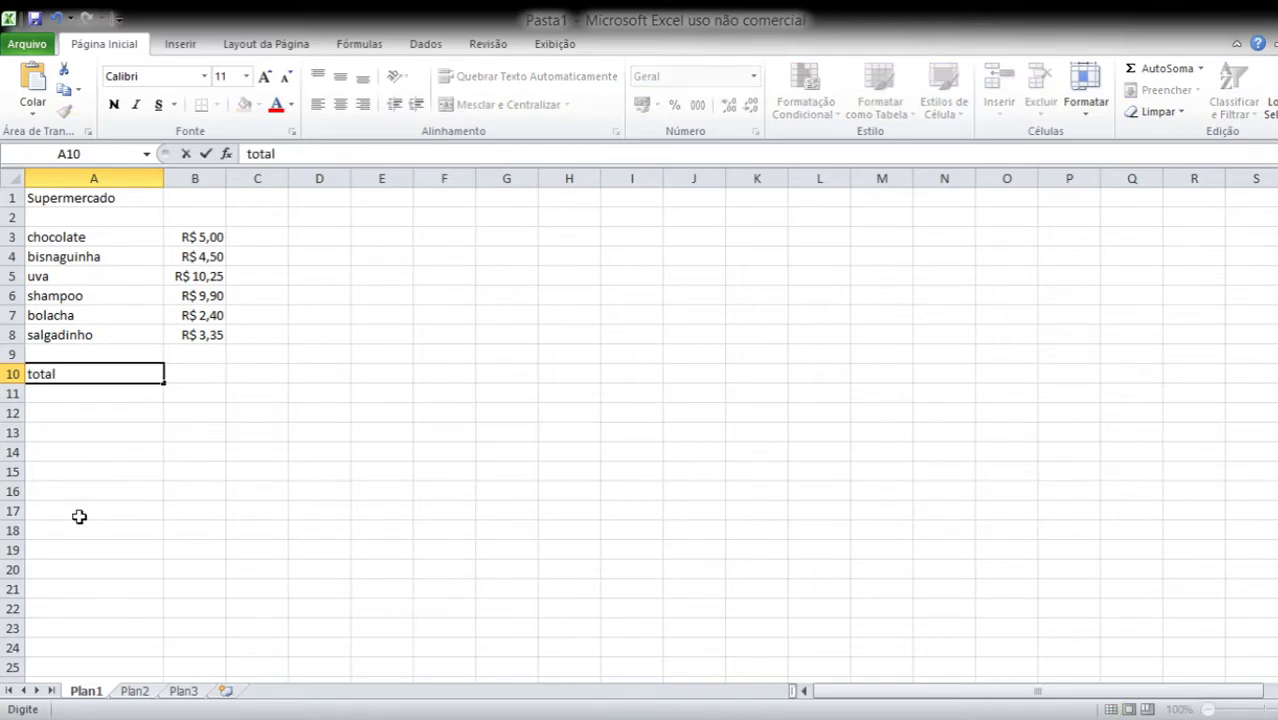
{"action": "key", "text": "Tab"}
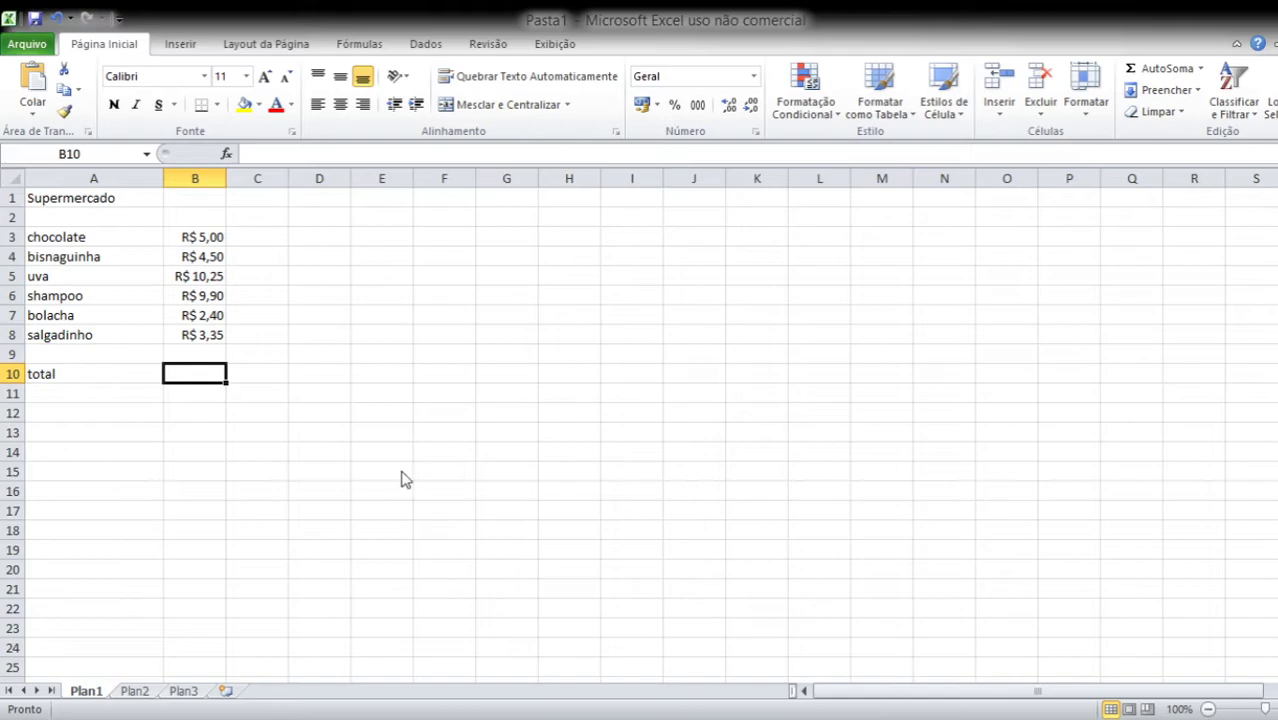
{"action": "left_click", "coordinate": [312, 410]}
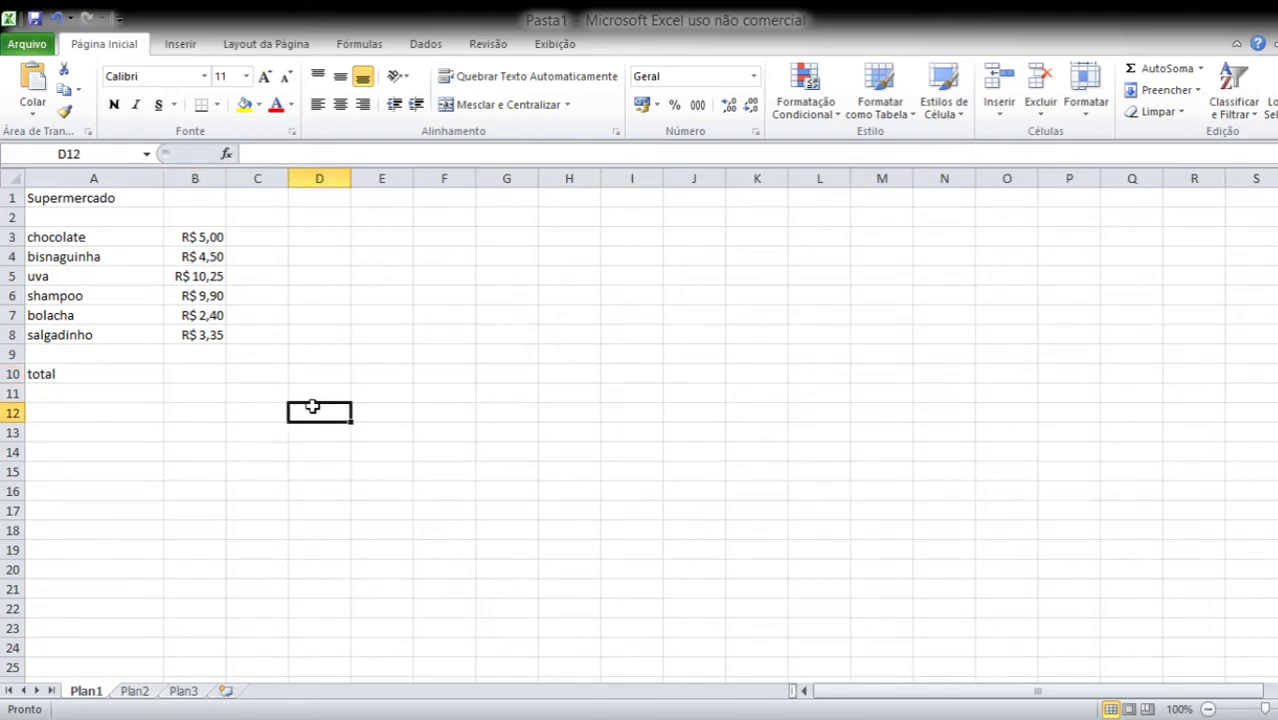
{"action": "left_click", "coordinate": [181, 376]}
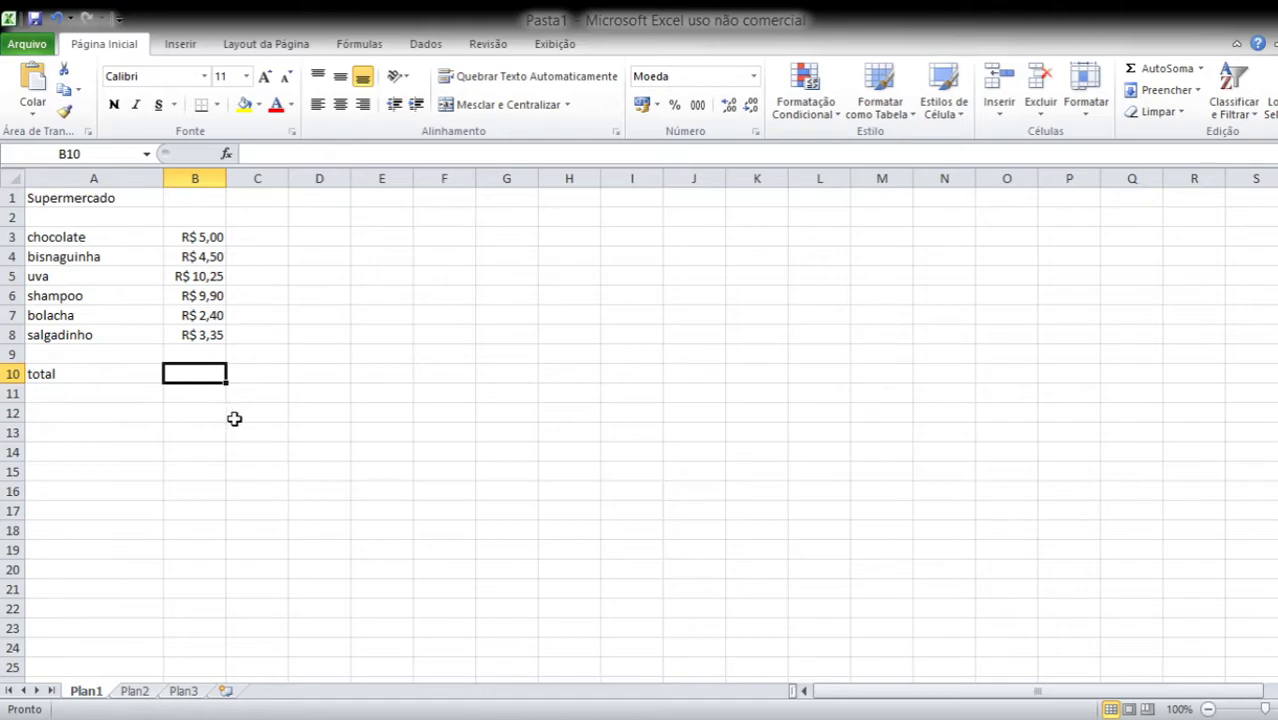
Begin the B10 formula as =(B3+B4+B5, correcting a misclicked cell reference.
{"action": "type", "text": "="}
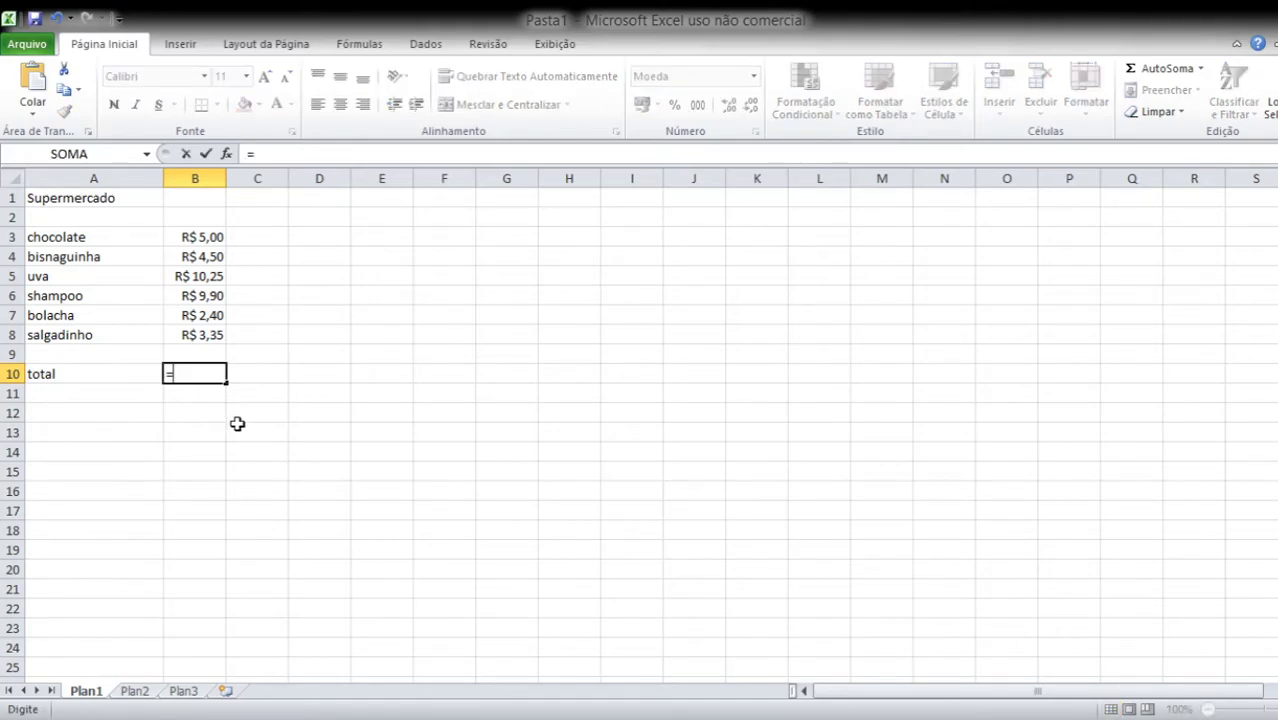
{"action": "type", "text": "("}
{"action": "left_click", "coordinate": [202, 238]}
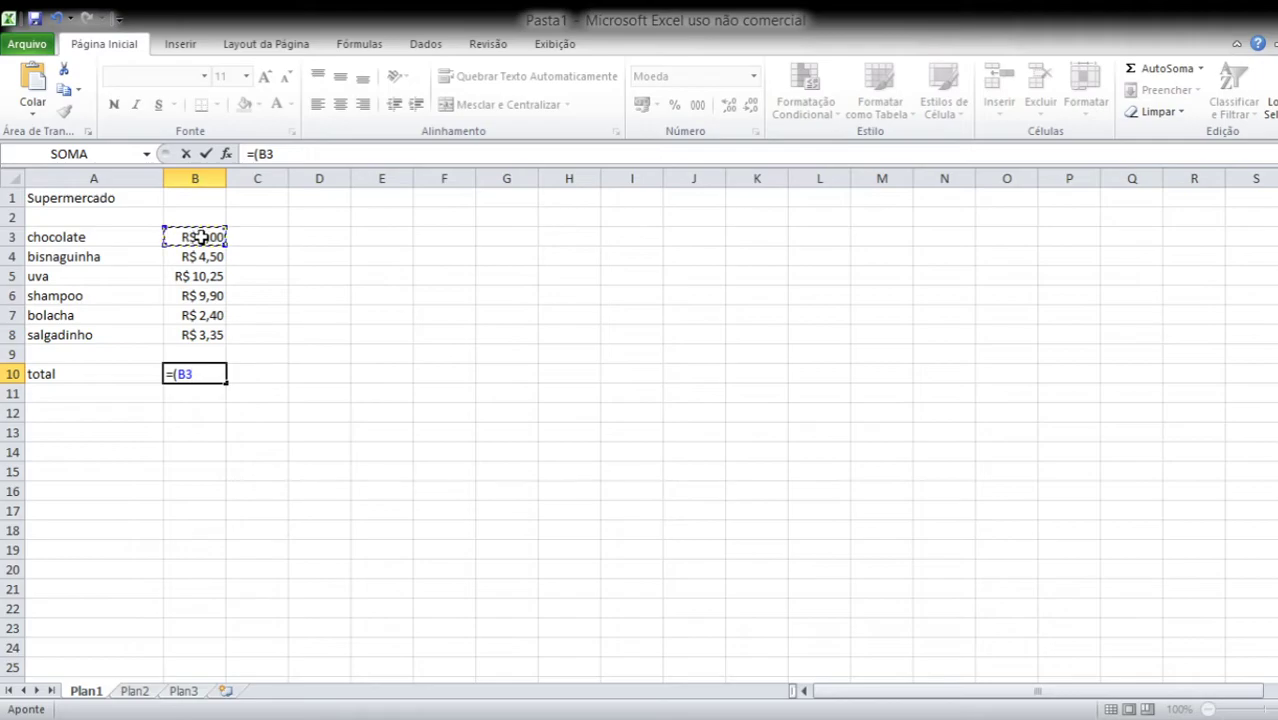
{"action": "type", "text": "+"}
{"action": "left_click", "coordinate": [199, 276]}
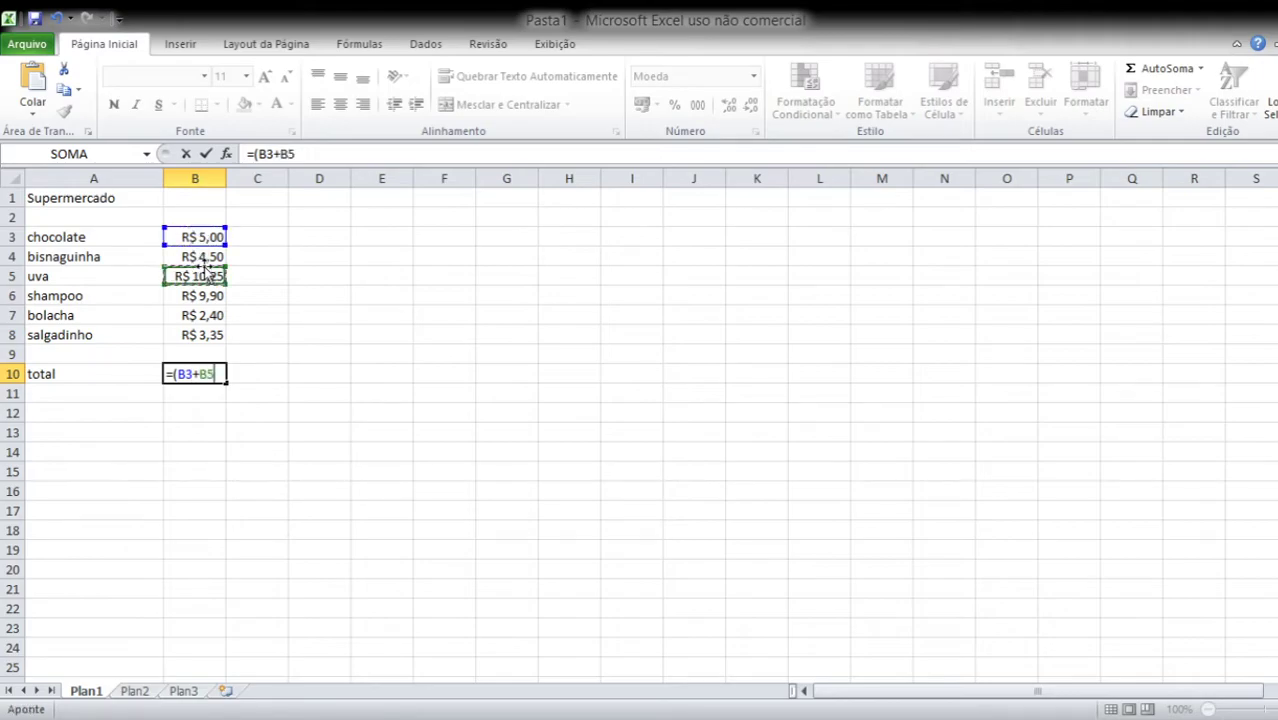
{"action": "left_click", "coordinate": [200, 257]}
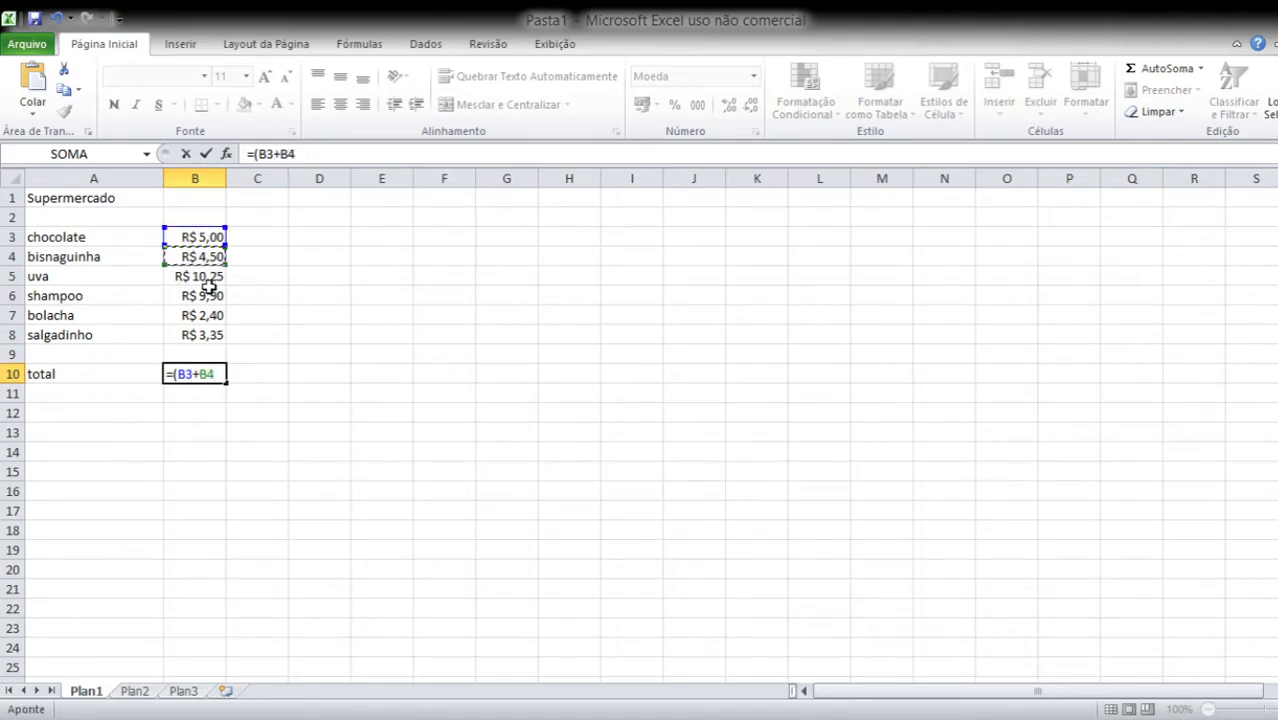
{"action": "type", "text": "+"}
{"action": "left_click", "coordinate": [205, 278]}
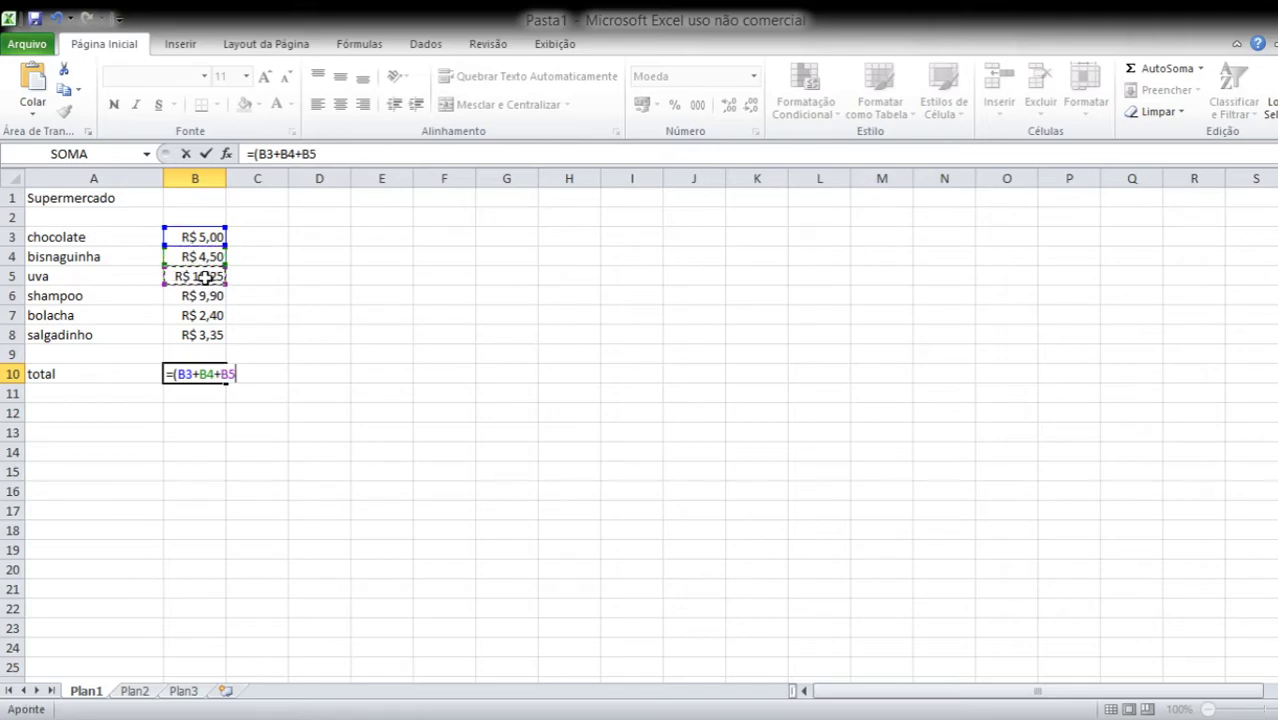
Complete the formula with B6, B7 and B8 and commit it, totalling R$ 35,40.
{"action": "left_click", "coordinate": [205, 295]}
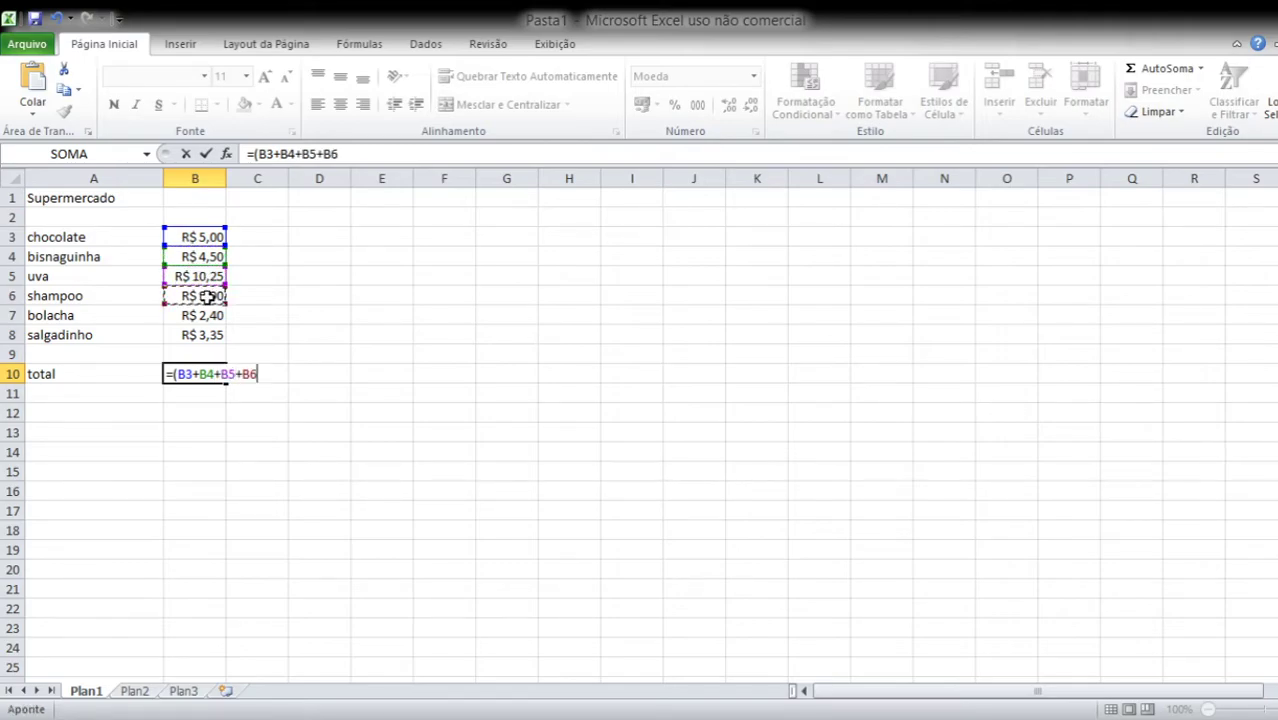
{"action": "type", "text": "+"}
{"action": "left_click", "coordinate": [183, 318]}
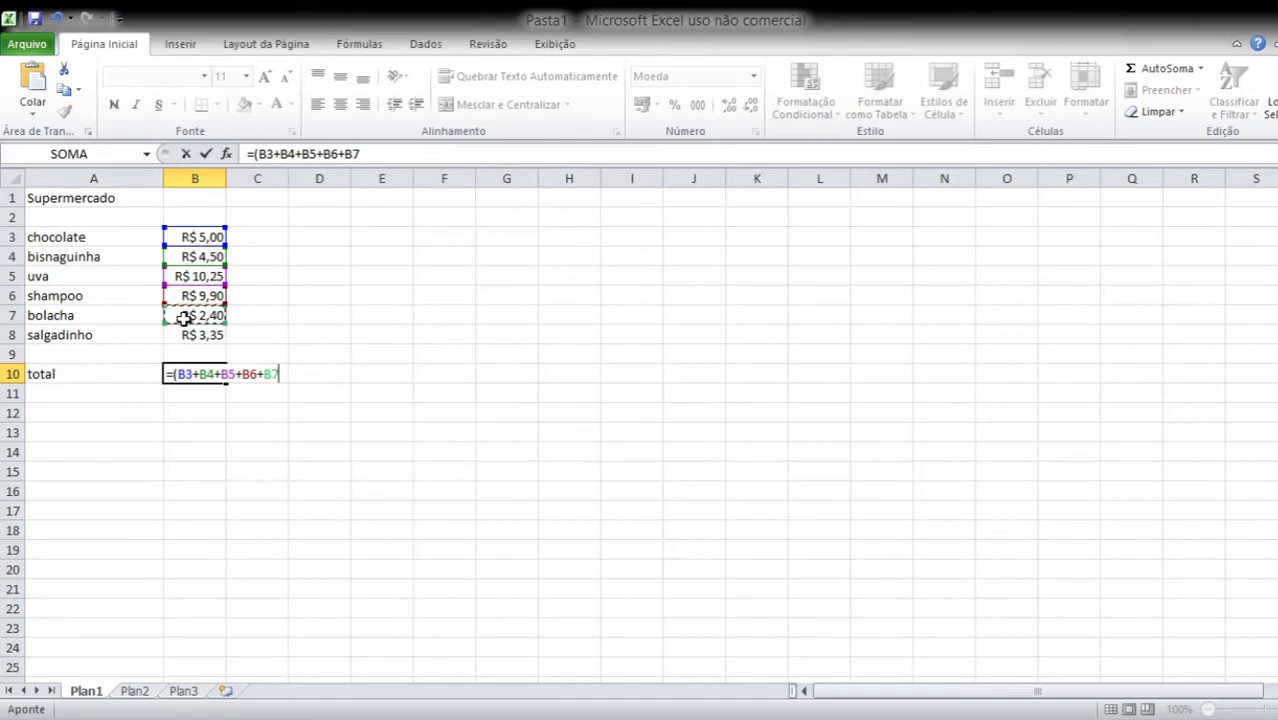
{"action": "type", "text": "+"}
{"action": "left_click", "coordinate": [183, 334]}
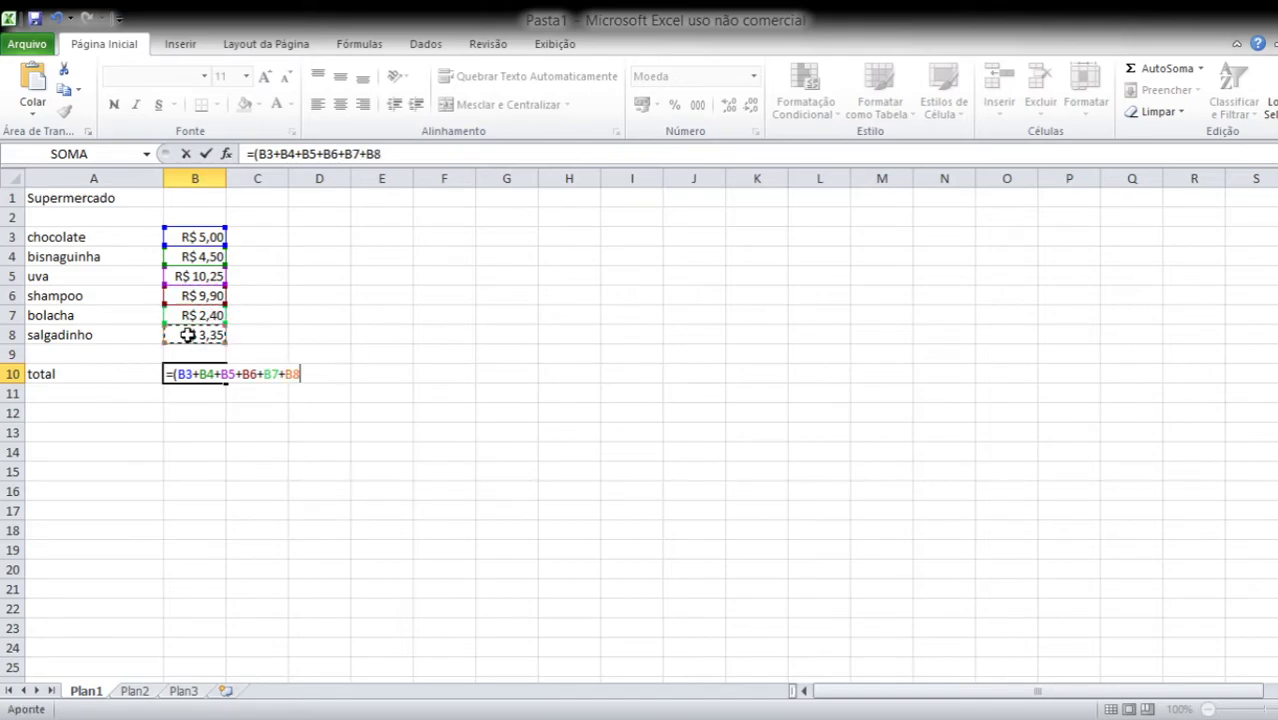
{"action": "type", "text": ")"}
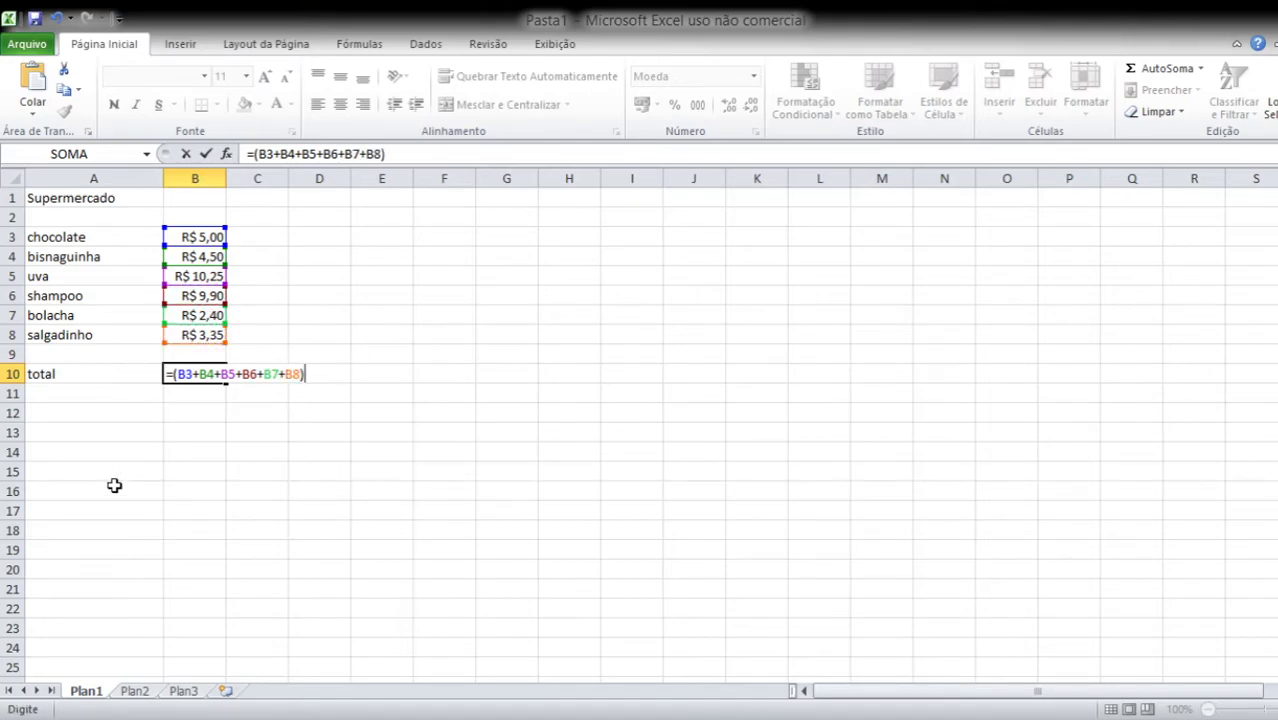
{"action": "key", "text": "Return"}
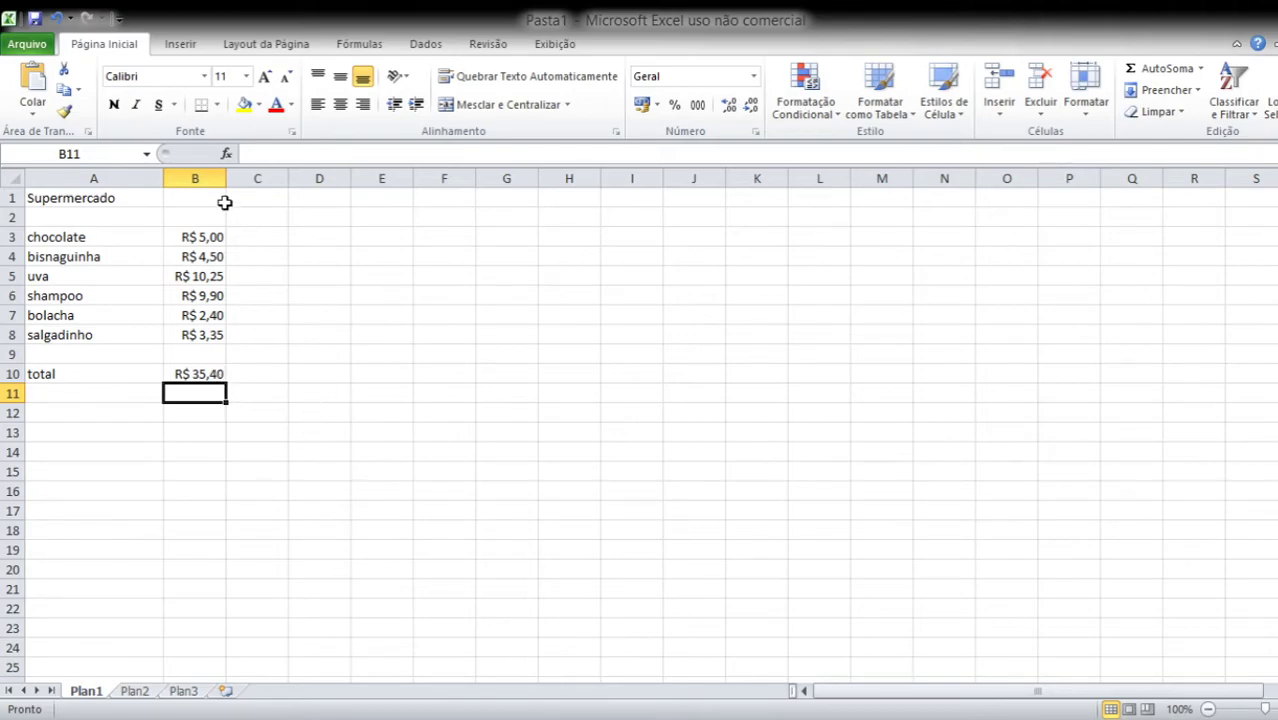
Fill B3:B10 with red and check the sum formula in B10.
{"action": "left_click_drag", "start_coordinate": [181, 234], "coordinate": [205, 374]}
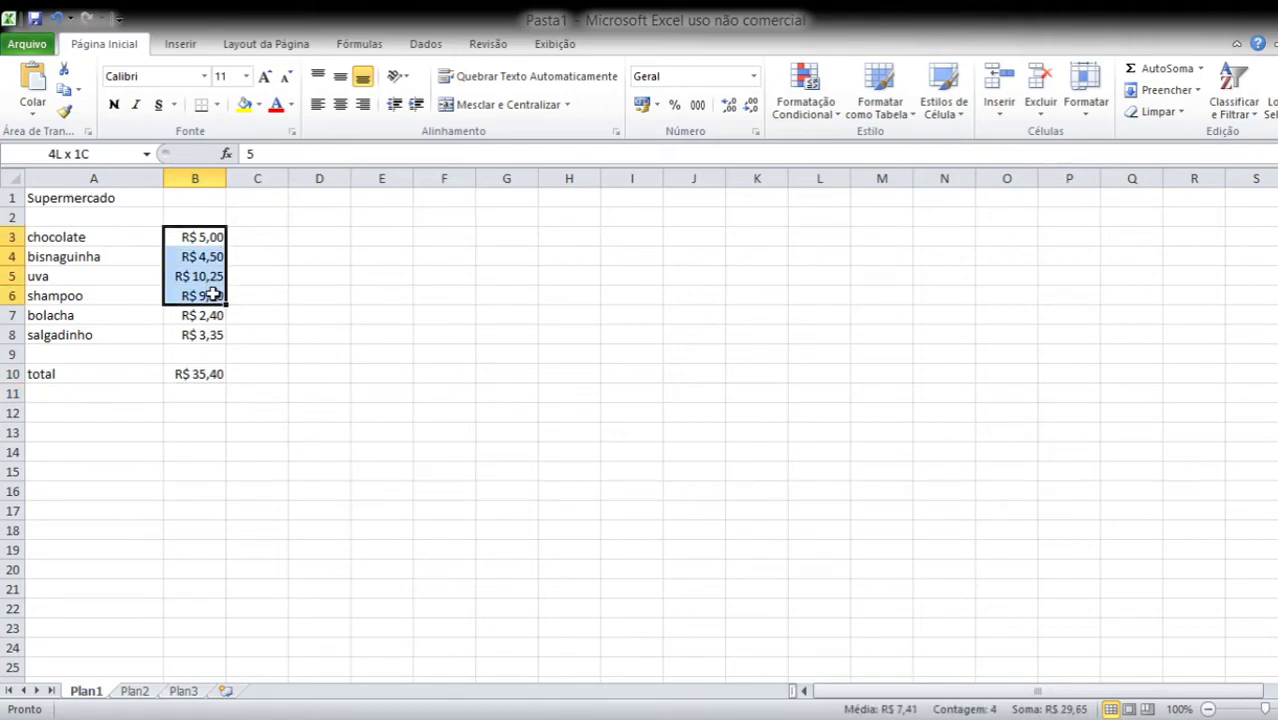
{"action": "left_click", "coordinate": [244, 104]}
{"action": "left_click", "coordinate": [251, 410]}
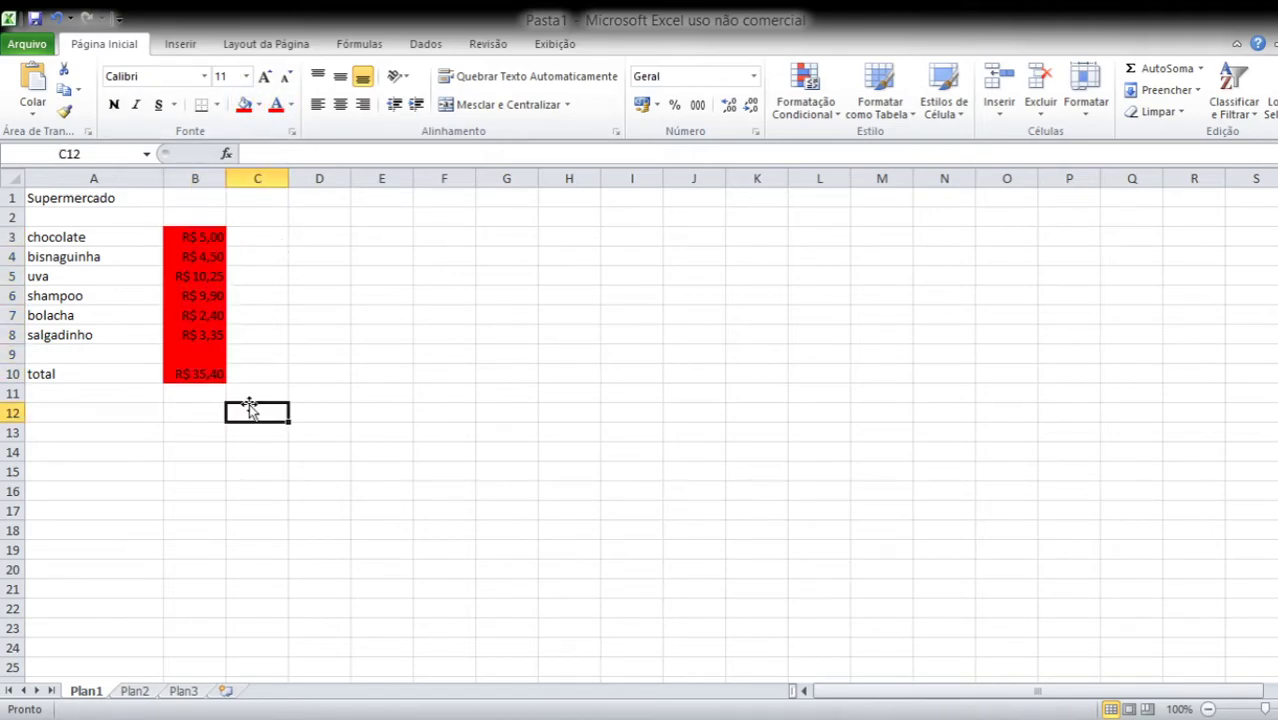
{"action": "left_click", "coordinate": [188, 414]}
{"action": "left_click", "coordinate": [186, 388]}
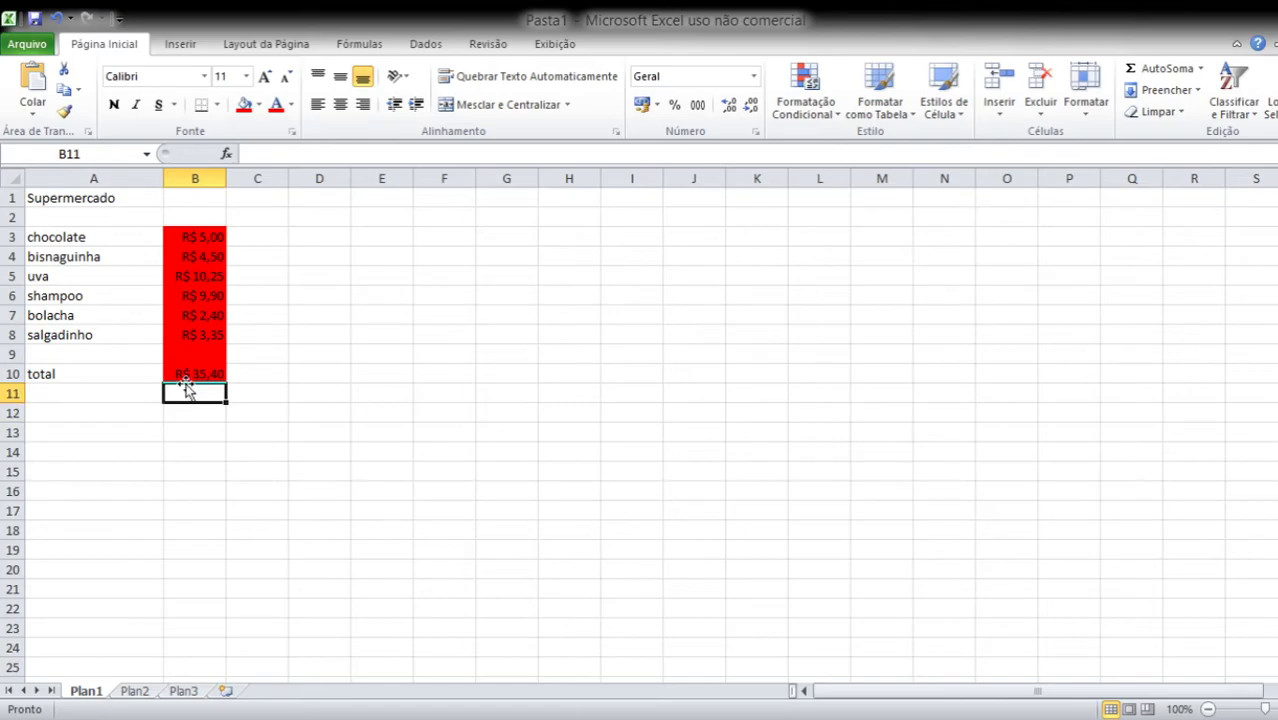
{"action": "left_click", "coordinate": [182, 376]}
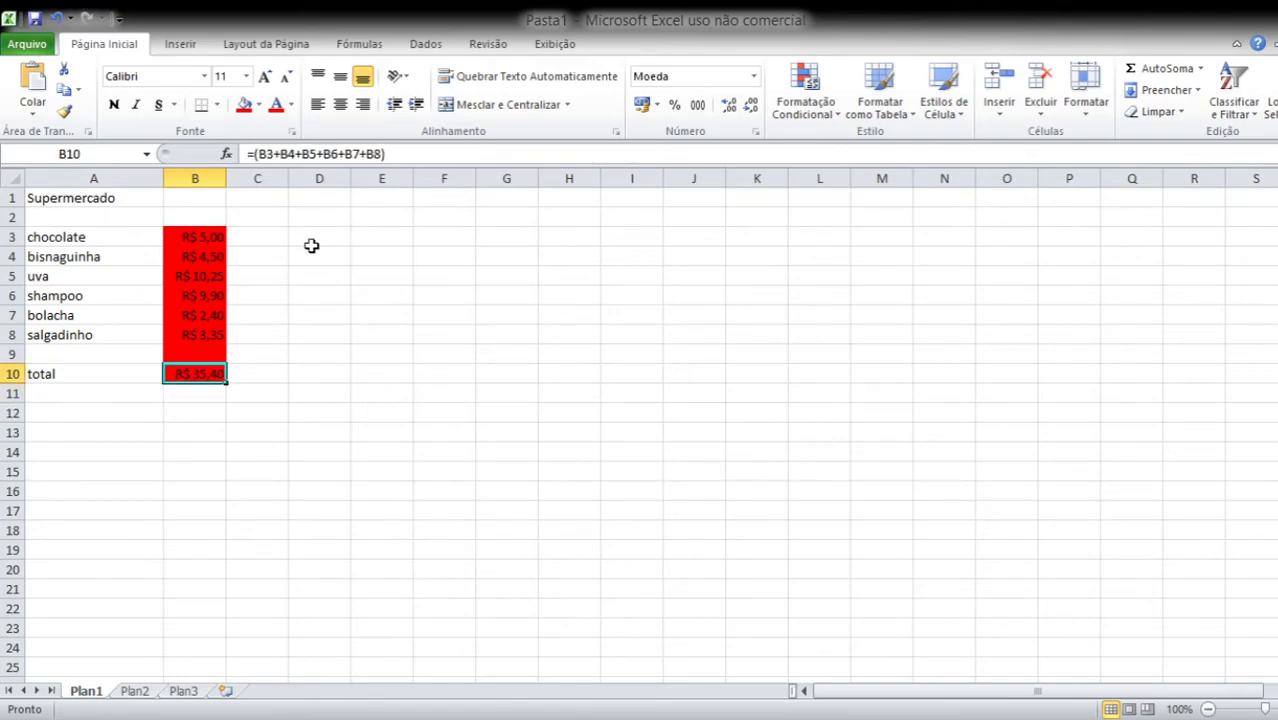
{"action": "left_click", "coordinate": [280, 237]}
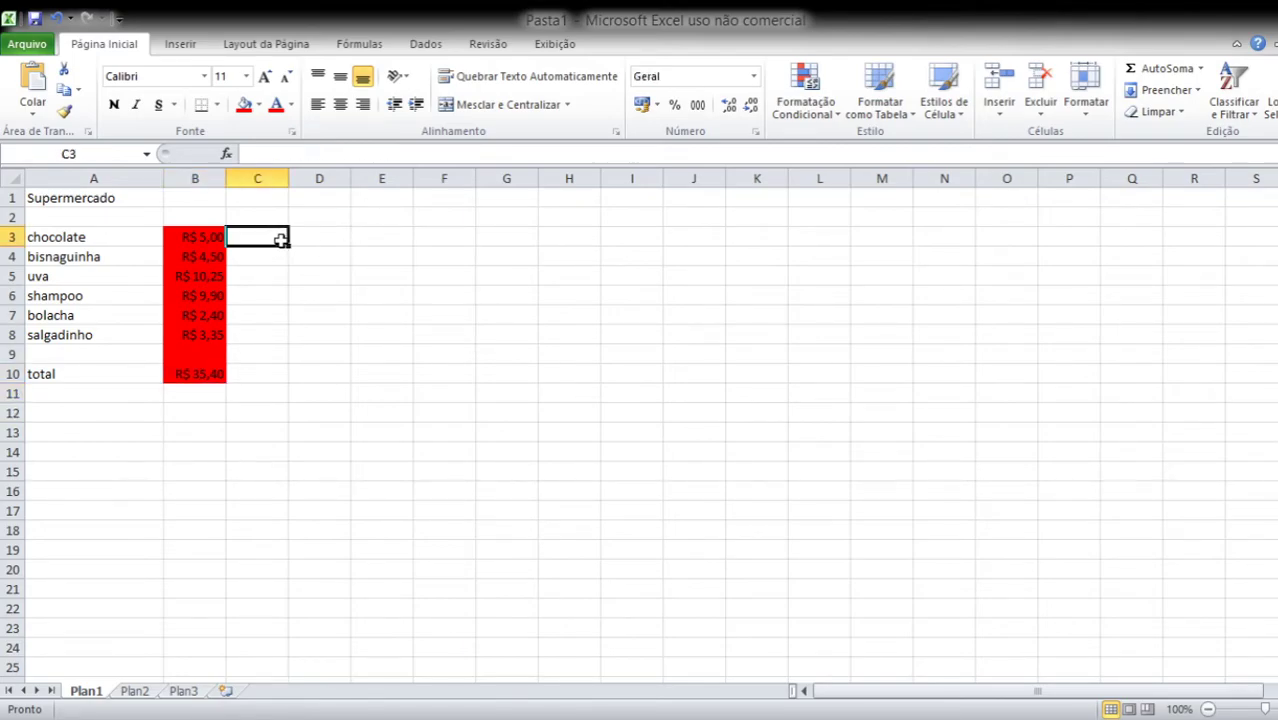
Enter quantity 2 for chocolate, 1 for bisnaguinha and 1 for shampoo in column D.
{"action": "left_click", "coordinate": [310, 249]}
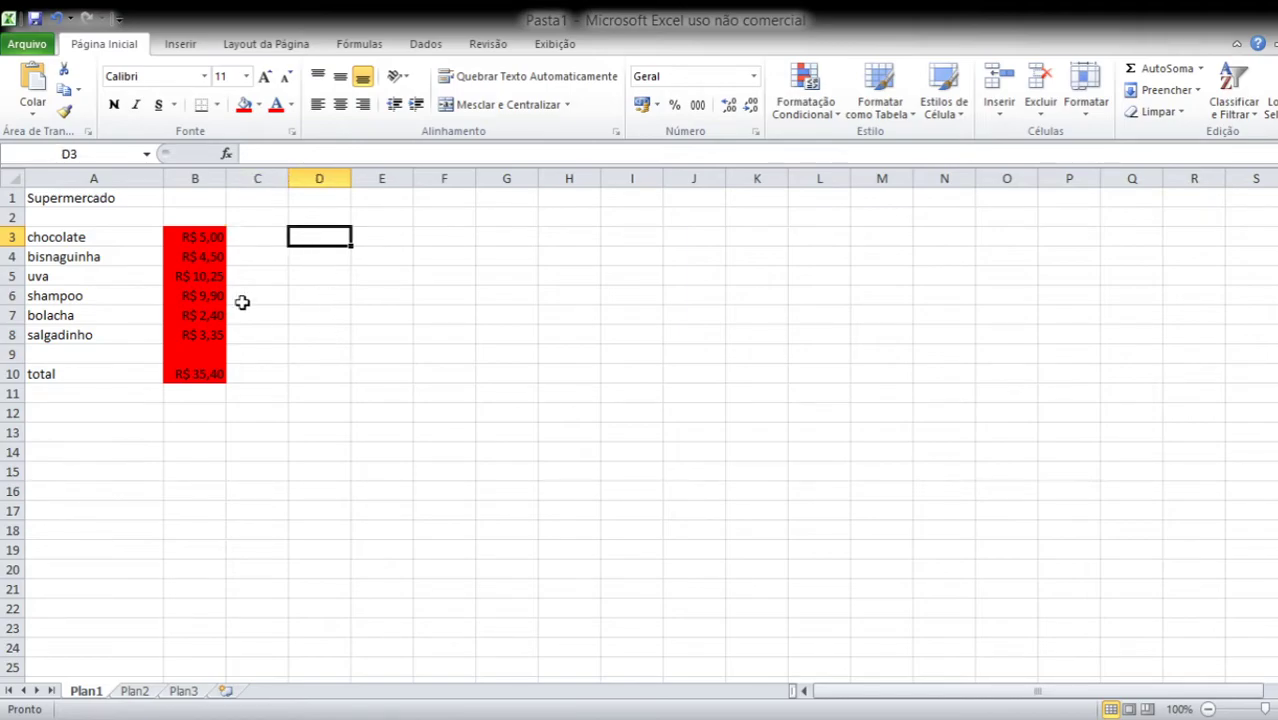
{"action": "type", "text": "2"}
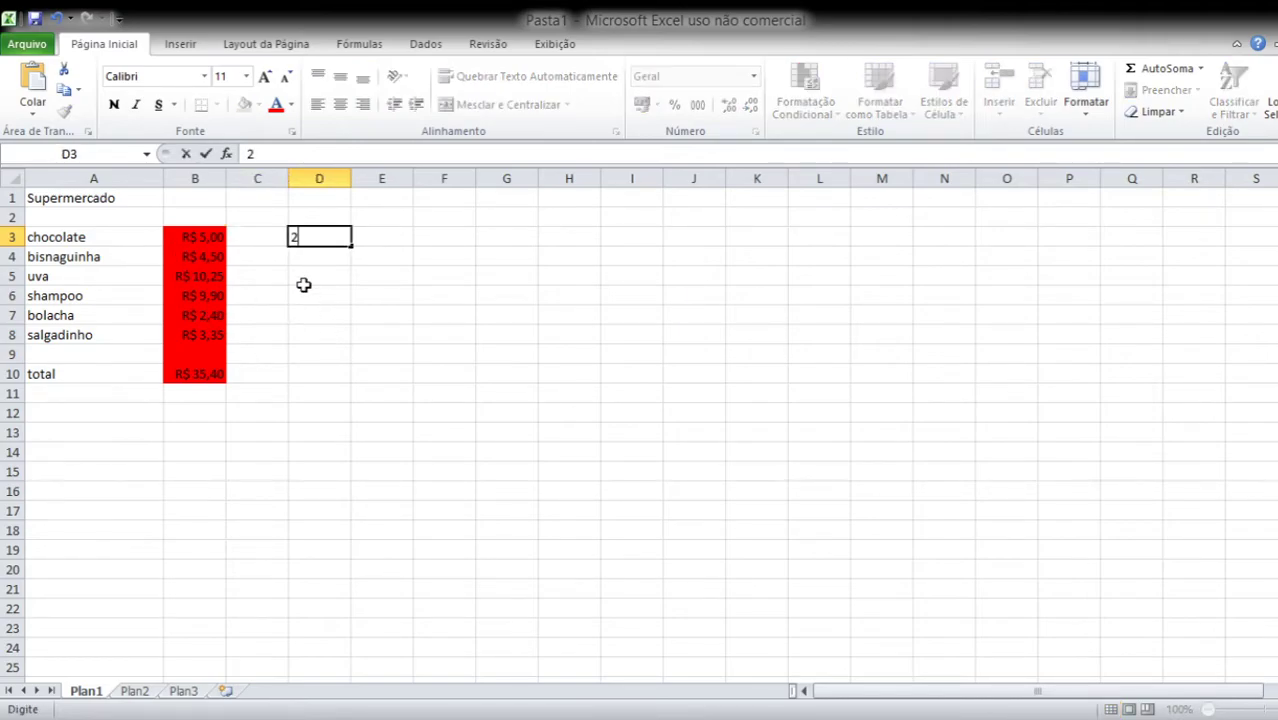
{"action": "left_click", "coordinate": [305, 257]}
{"action": "type", "text": "1"}
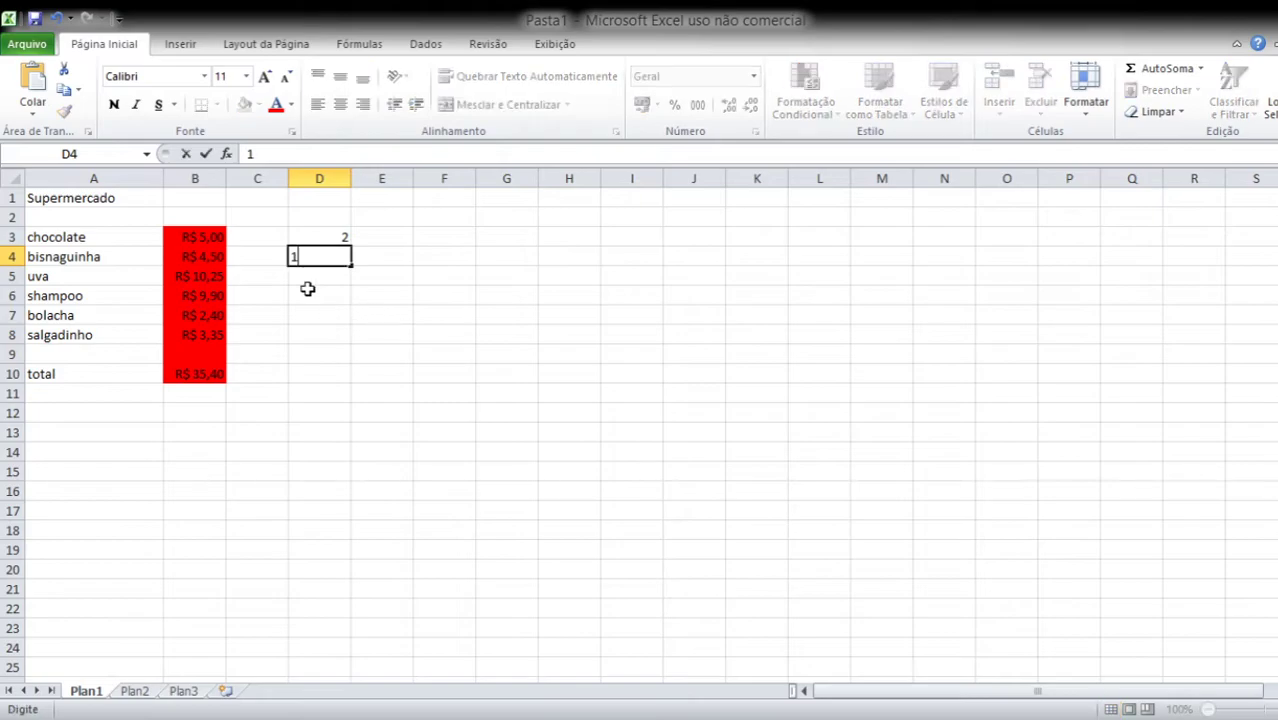
{"action": "left_click", "coordinate": [312, 277]}
{"action": "left_click", "coordinate": [318, 296]}
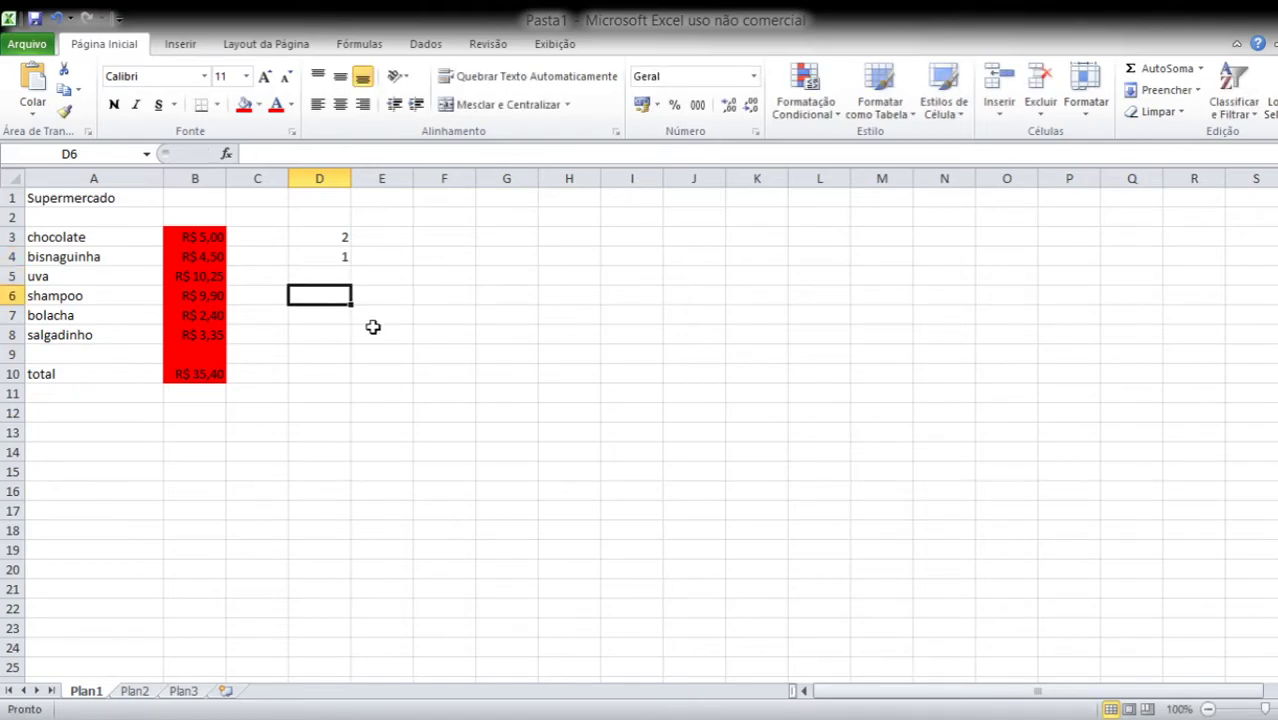
{"action": "type", "text": "1"}
{"action": "left_click", "coordinate": [324, 316]}
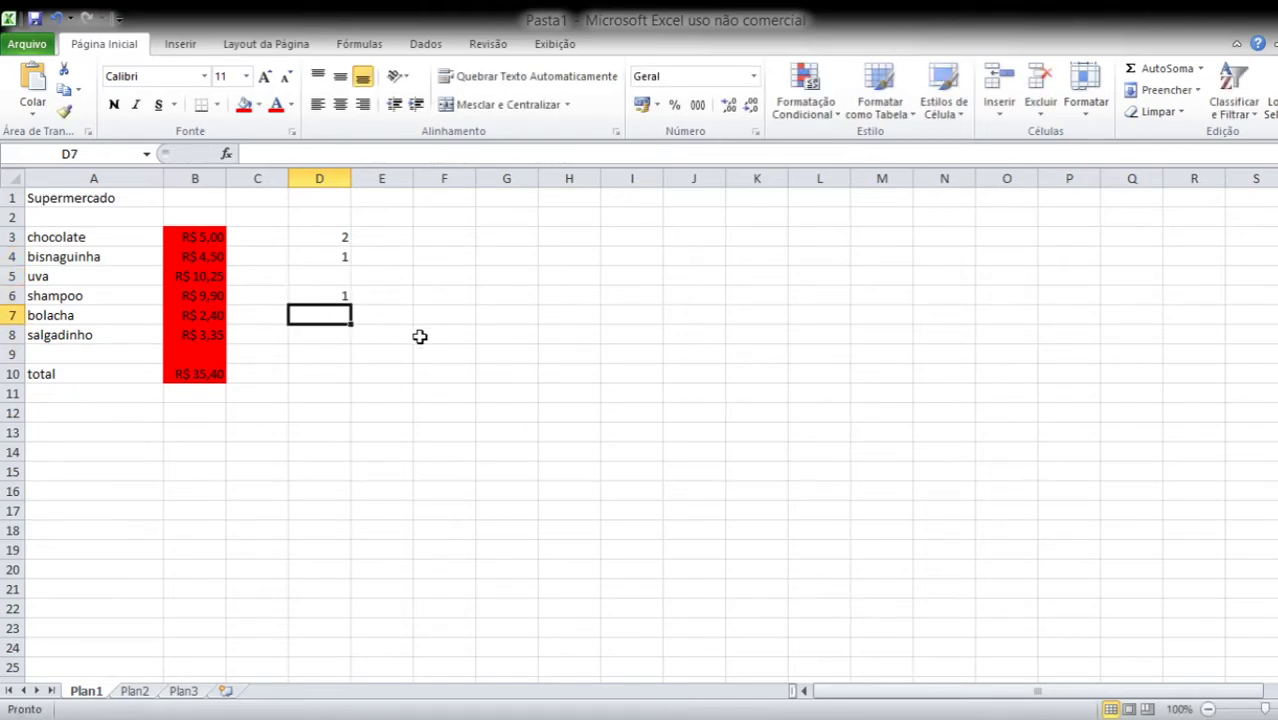
Enter 3 for bolacha, 6 for salgadinho, and the missing 1 for uva in D5.
{"action": "type", "text": "3"}
{"action": "left_click", "coordinate": [319, 339]}
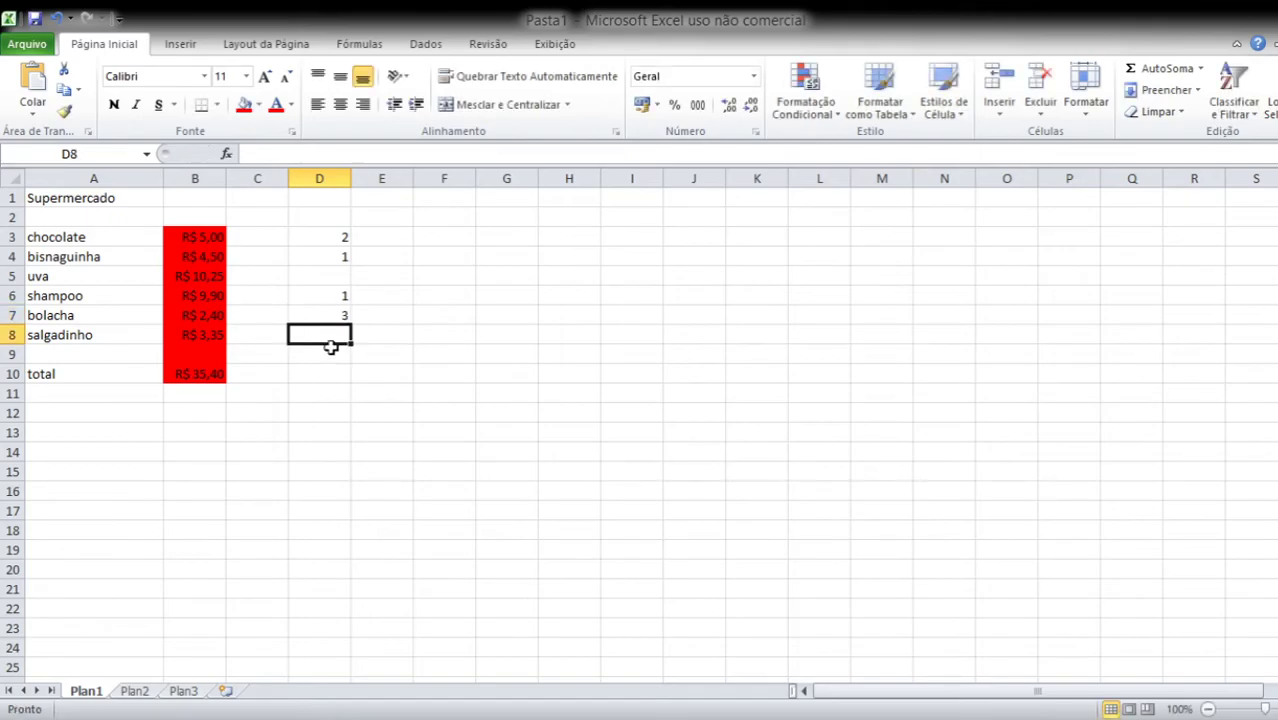
{"action": "type", "text": "6"}
{"action": "left_click", "coordinate": [400, 391]}
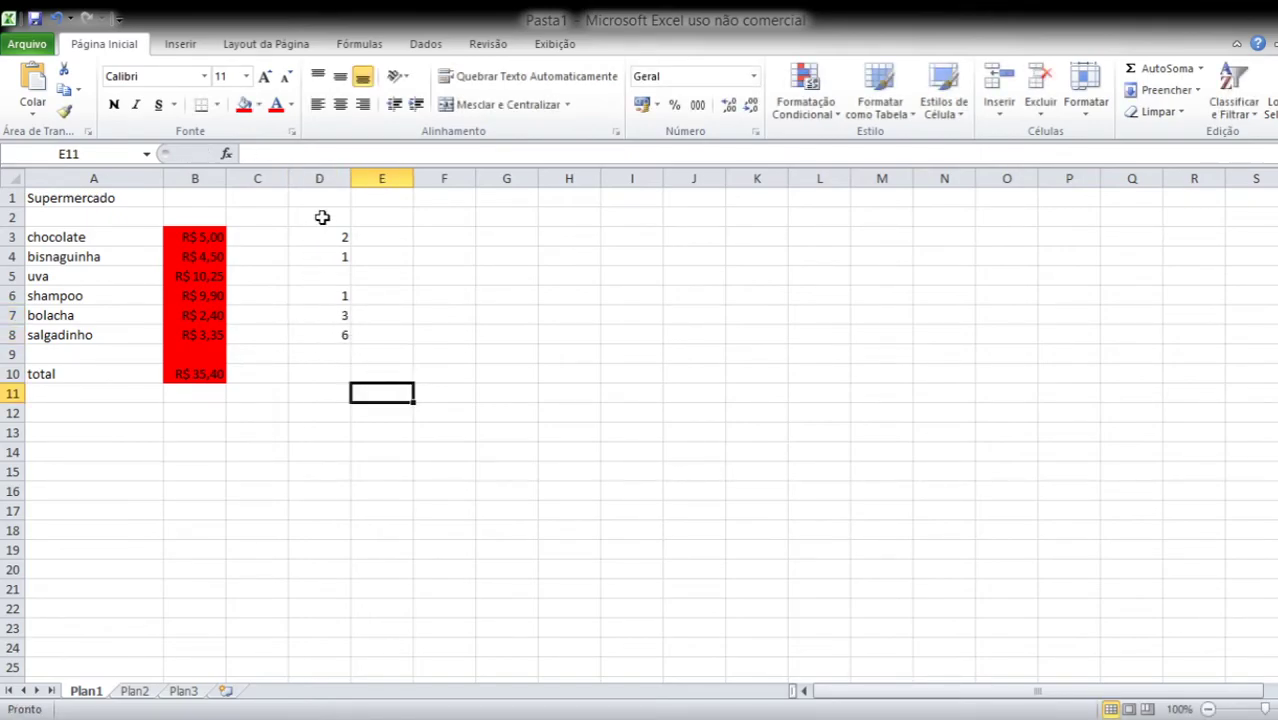
{"action": "left_click", "coordinate": [321, 290]}
{"action": "left_click", "coordinate": [337, 277]}
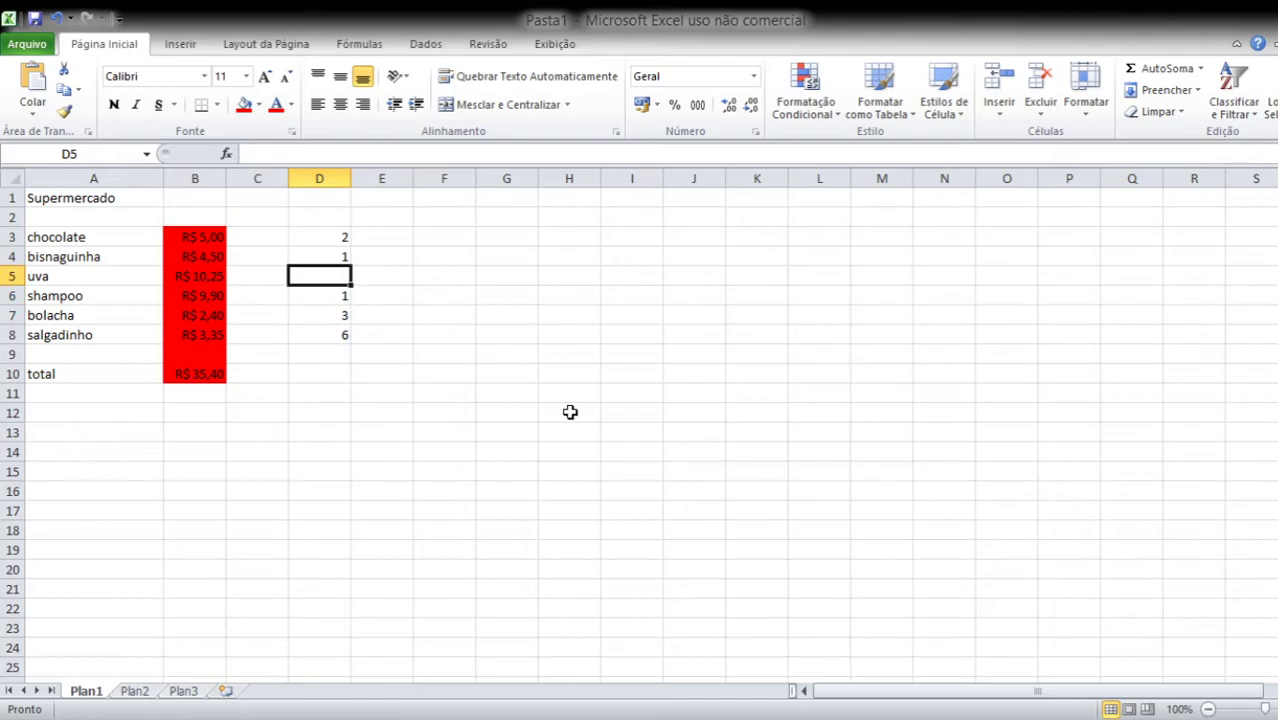
{"action": "type", "text": "1"}
{"action": "left_click", "coordinate": [510, 370]}
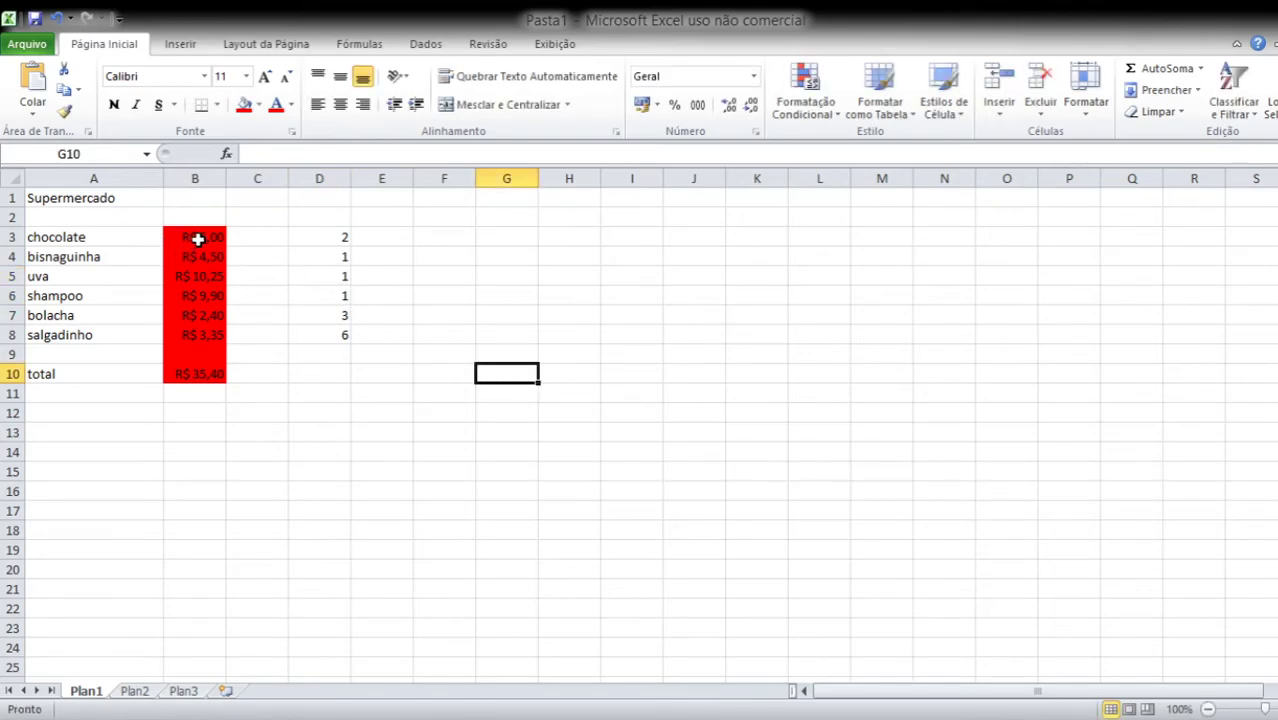
{"action": "left_click", "coordinate": [328, 243]}
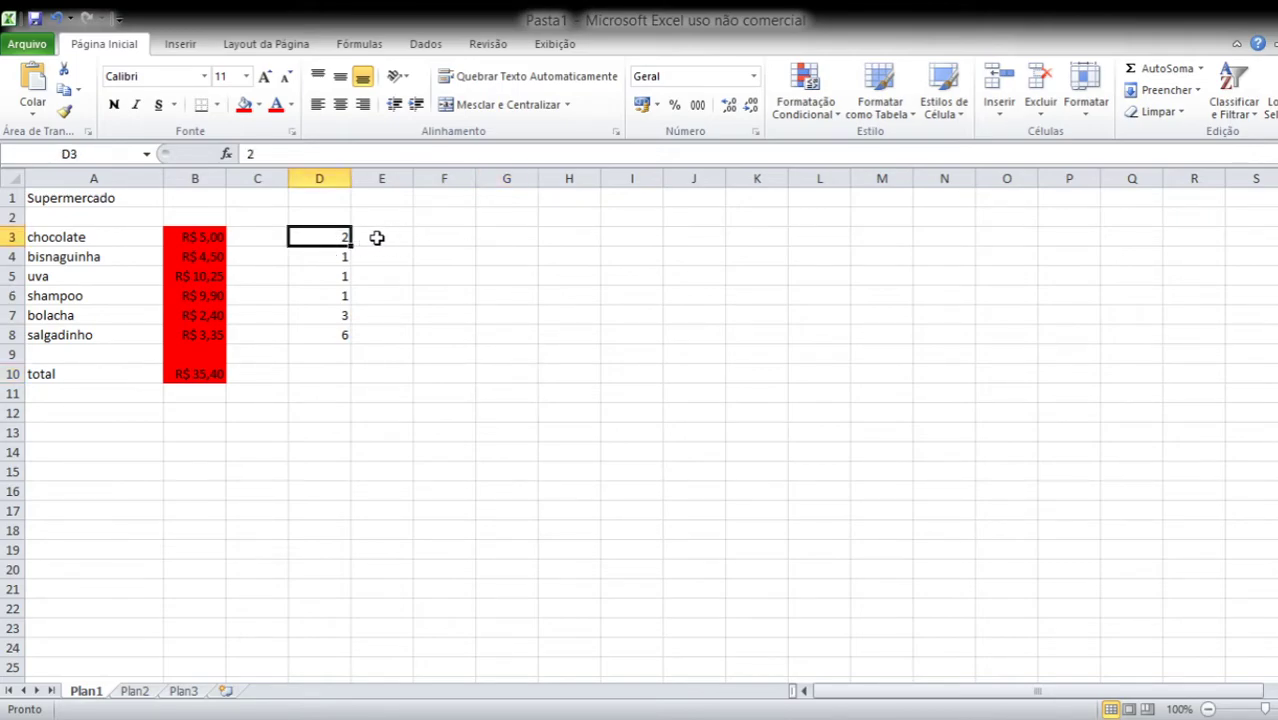
Enter =(B3*D3) in F3 for chocolate's line total of R$ 10,00.
{"action": "left_click", "coordinate": [425, 246]}
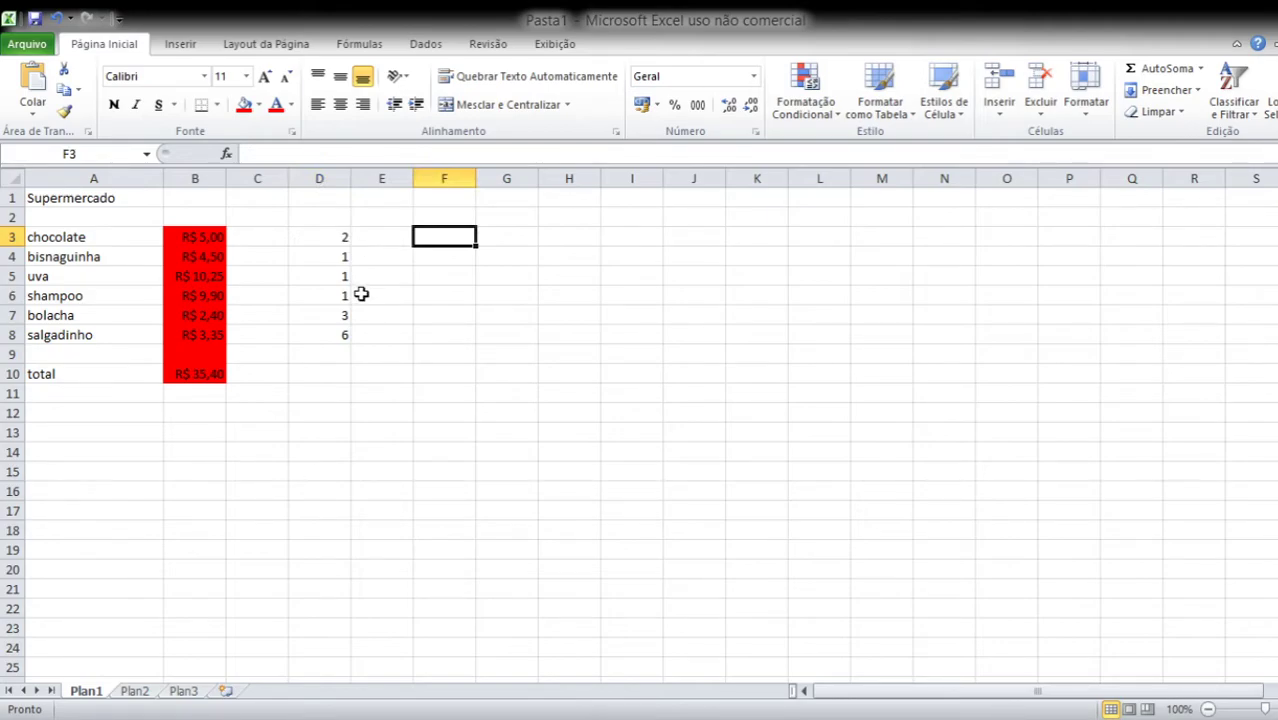
{"action": "type", "text": "=("}
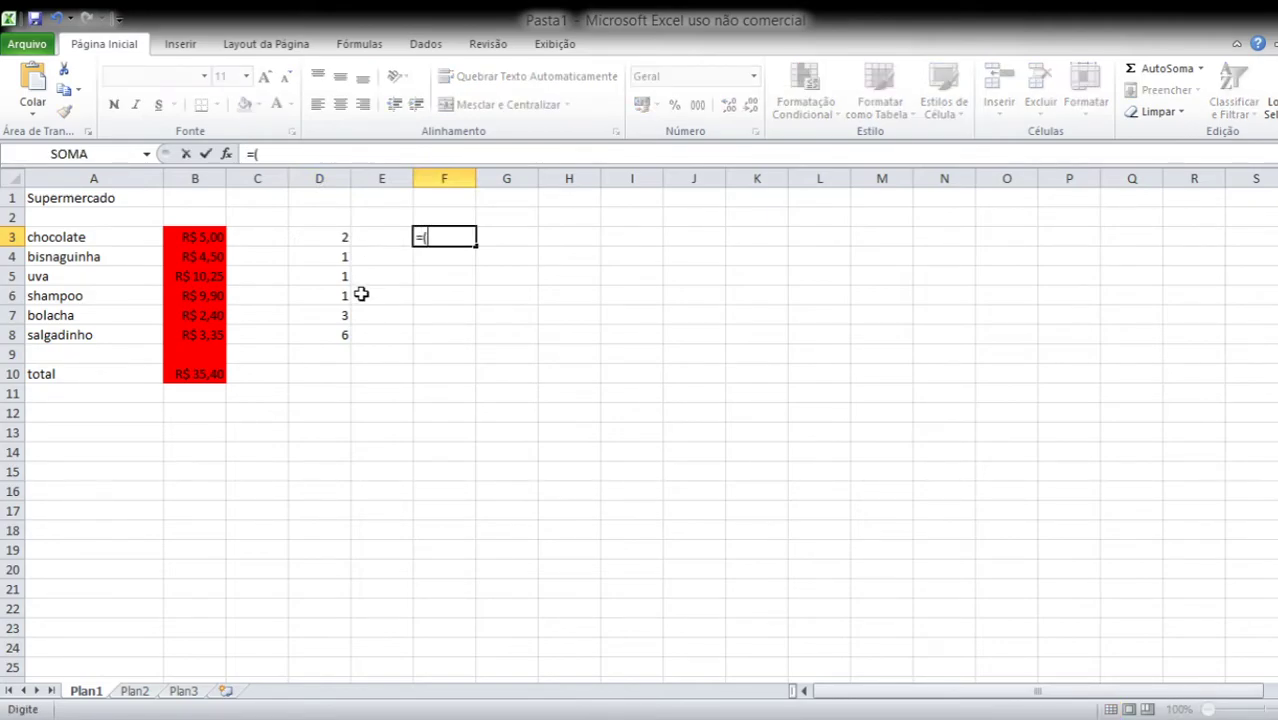
{"action": "left_click", "coordinate": [189, 237]}
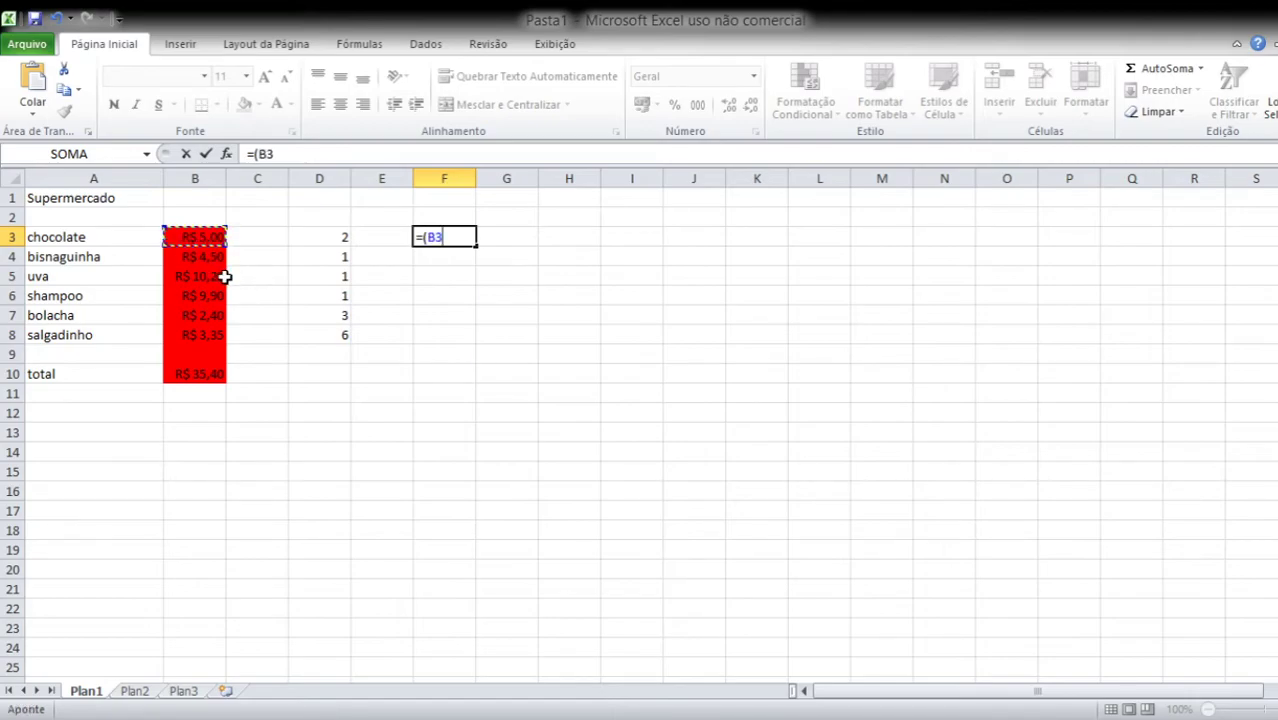
{"action": "type", "text": "*"}
{"action": "left_click", "coordinate": [328, 239]}
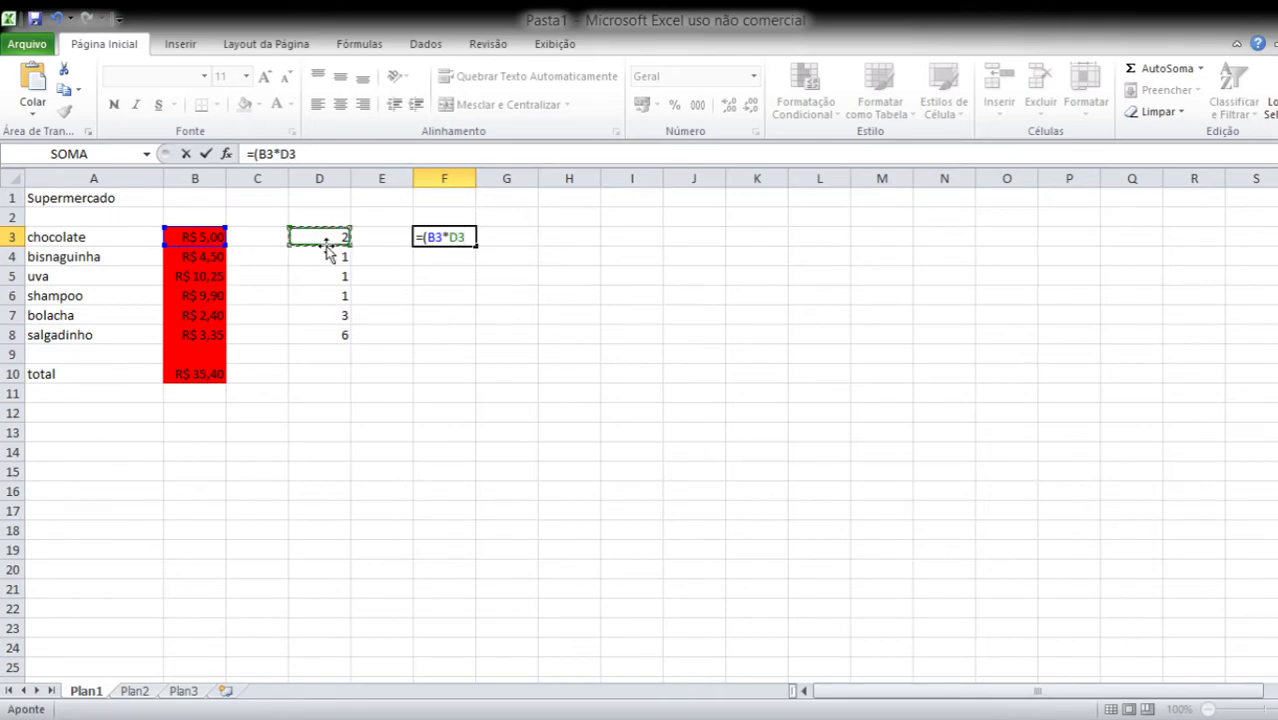
{"action": "type", "text": ")"}
{"action": "key", "text": "Return"}
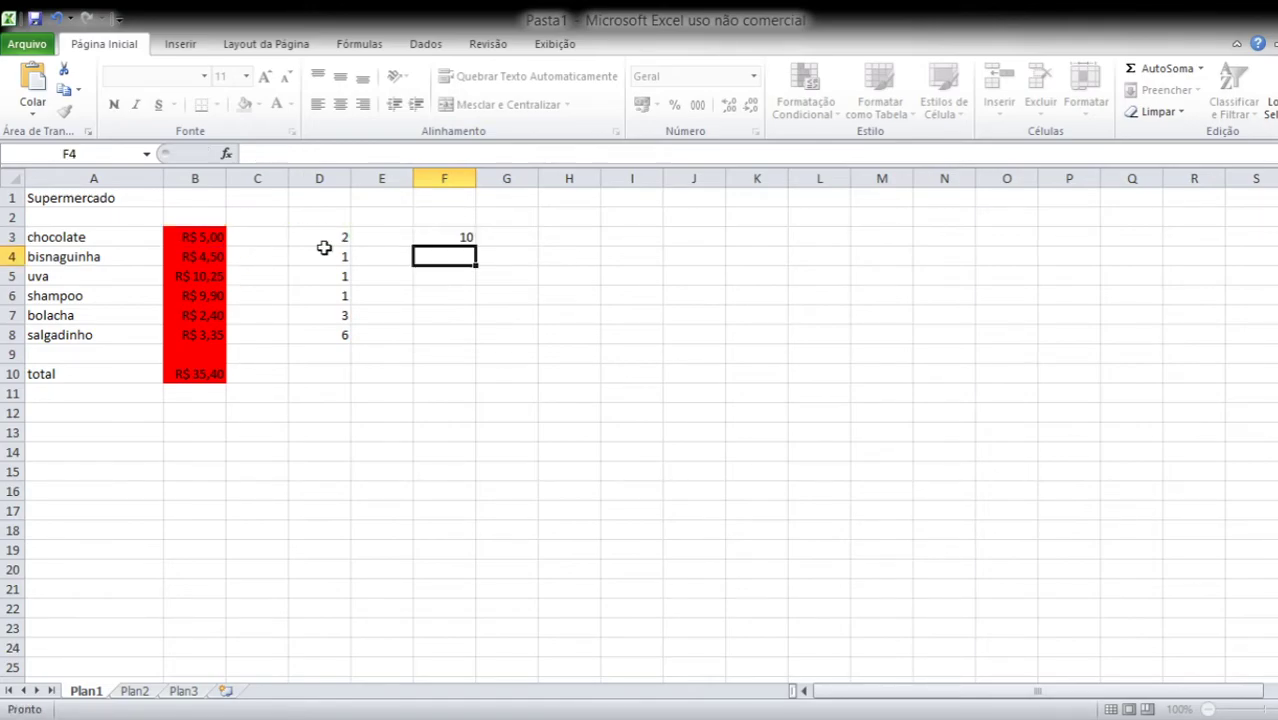
Format the line-total cells F3:F10 as R$ currency.
{"action": "left_click", "coordinate": [444, 240]}
{"action": "left_click", "coordinate": [540, 257]}
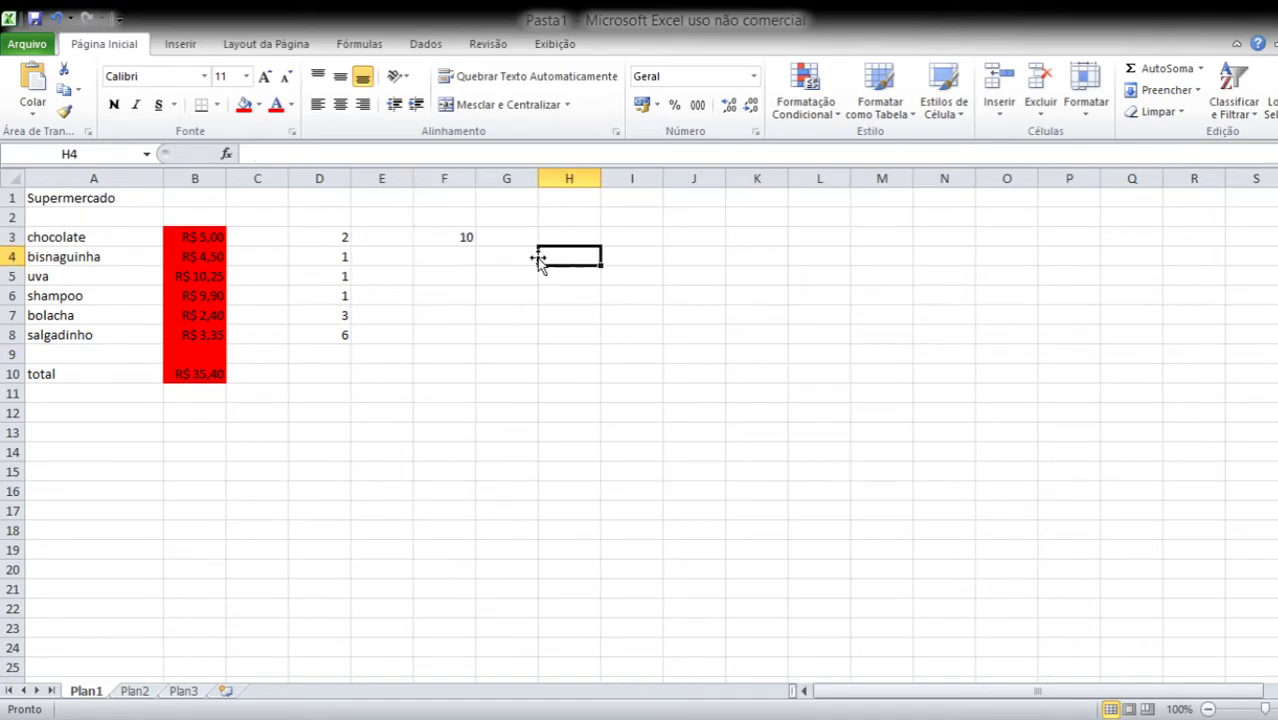
{"action": "left_click_drag", "start_coordinate": [434, 236], "coordinate": [471, 376]}
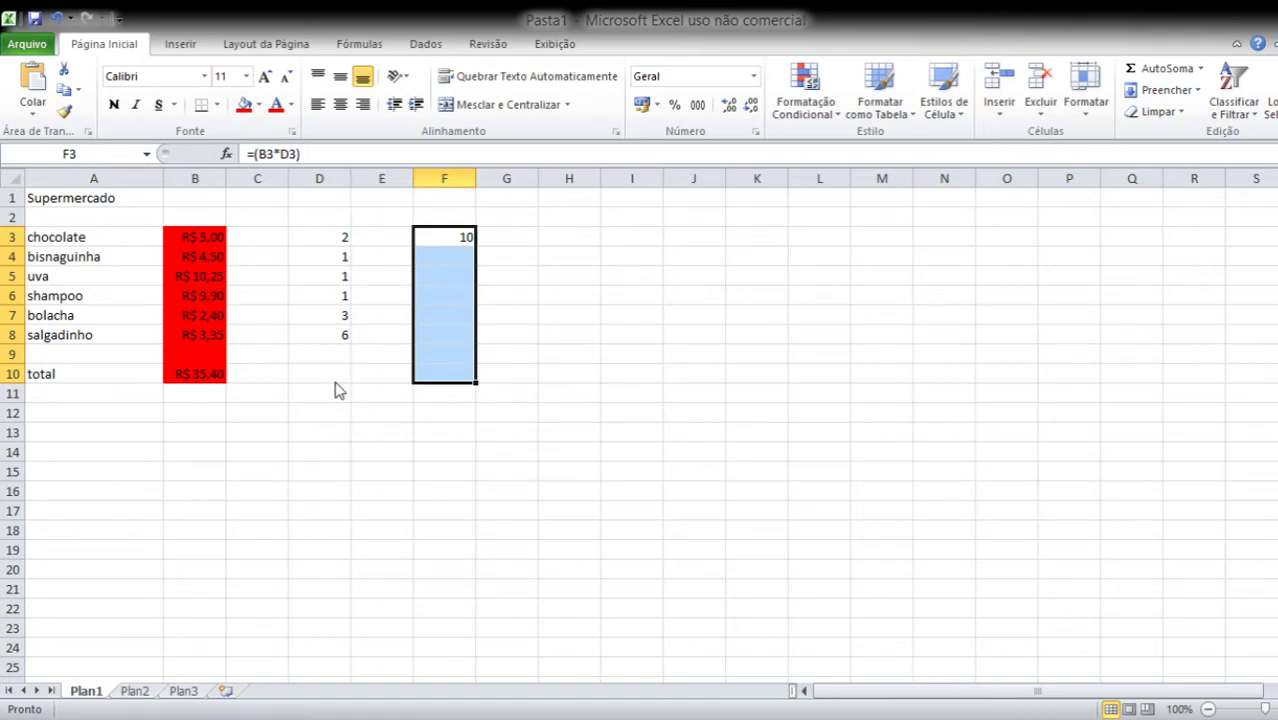
{"action": "key", "text": "ctrl+shift+4"}
{"action": "left_click", "coordinate": [727, 471]}
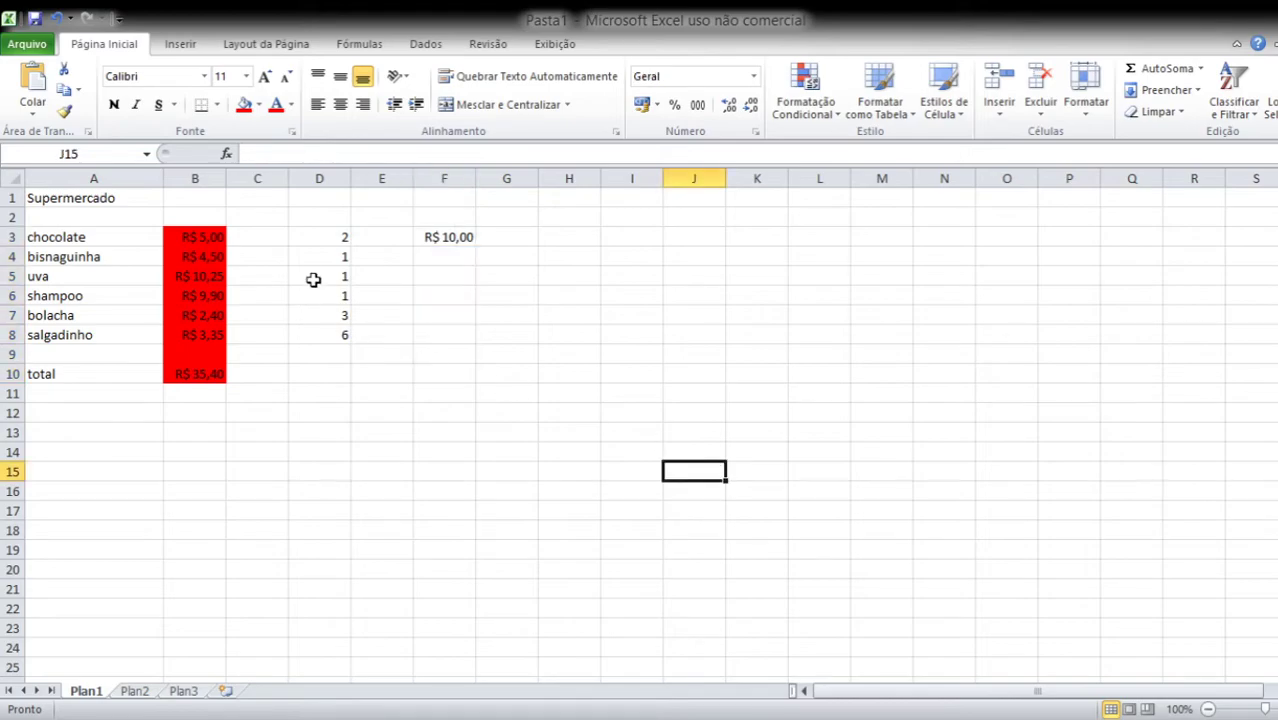
Enter the line totals 4,50 in F4, 10,25 in F5 and 9,9 in F6.
{"action": "left_click", "coordinate": [195, 261]}
{"action": "left_click", "coordinate": [322, 261]}
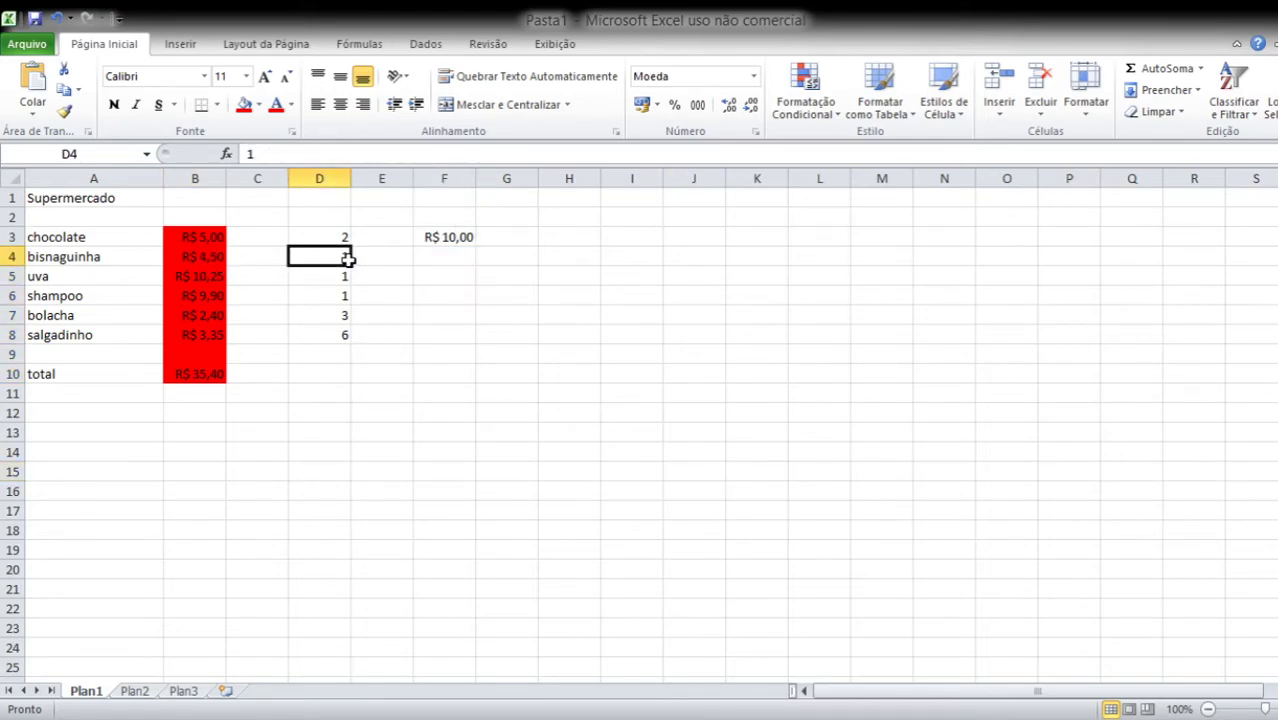
{"action": "left_click", "coordinate": [437, 253]}
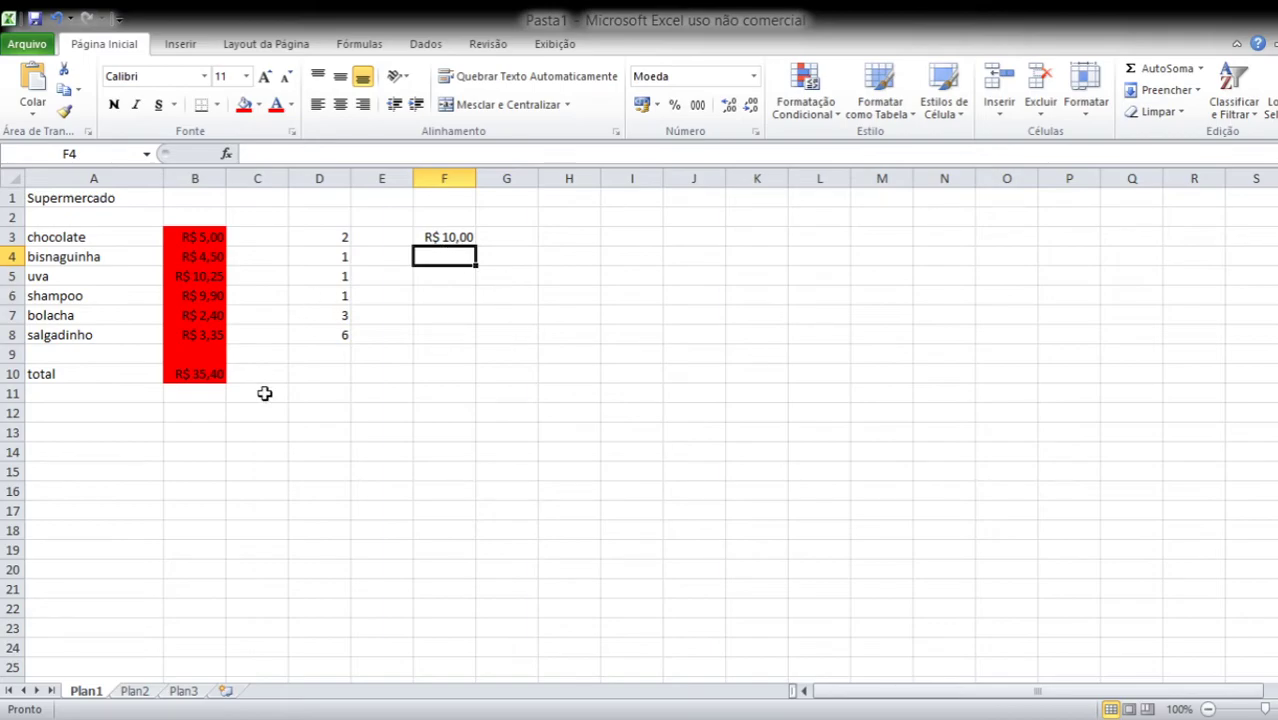
{"action": "type", "text": "4,50"}
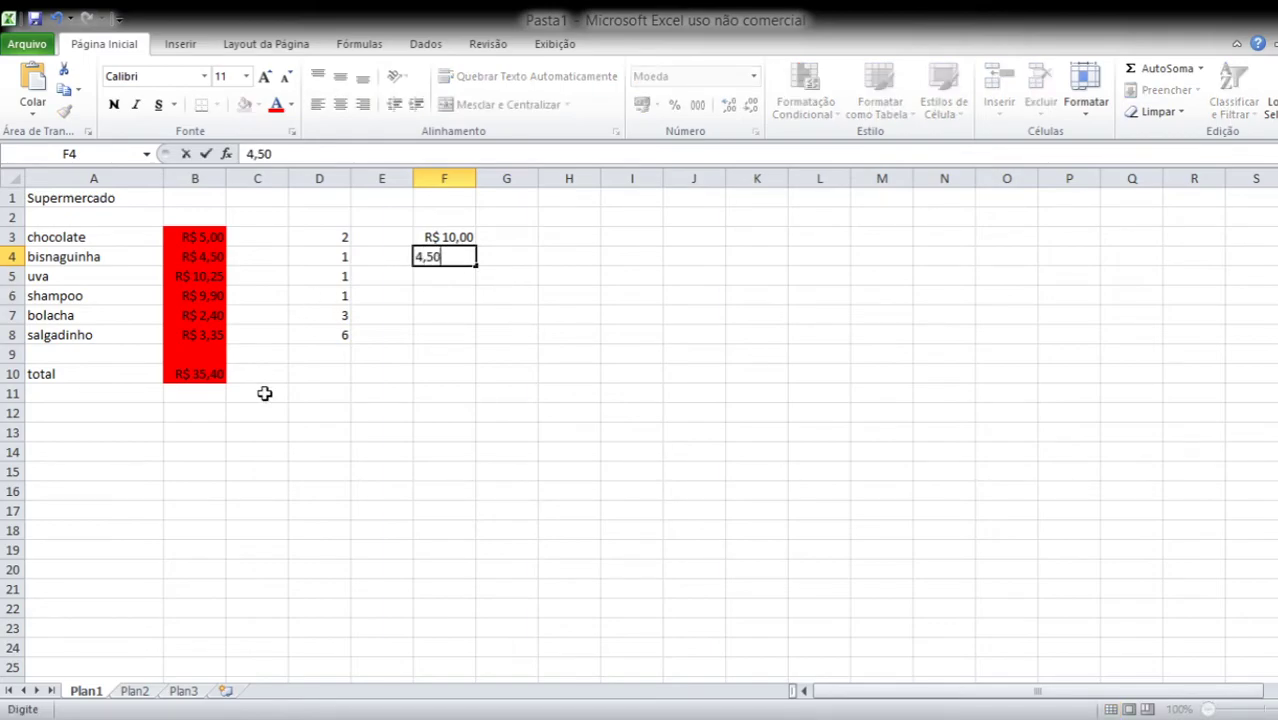
{"action": "key", "text": "Return"}
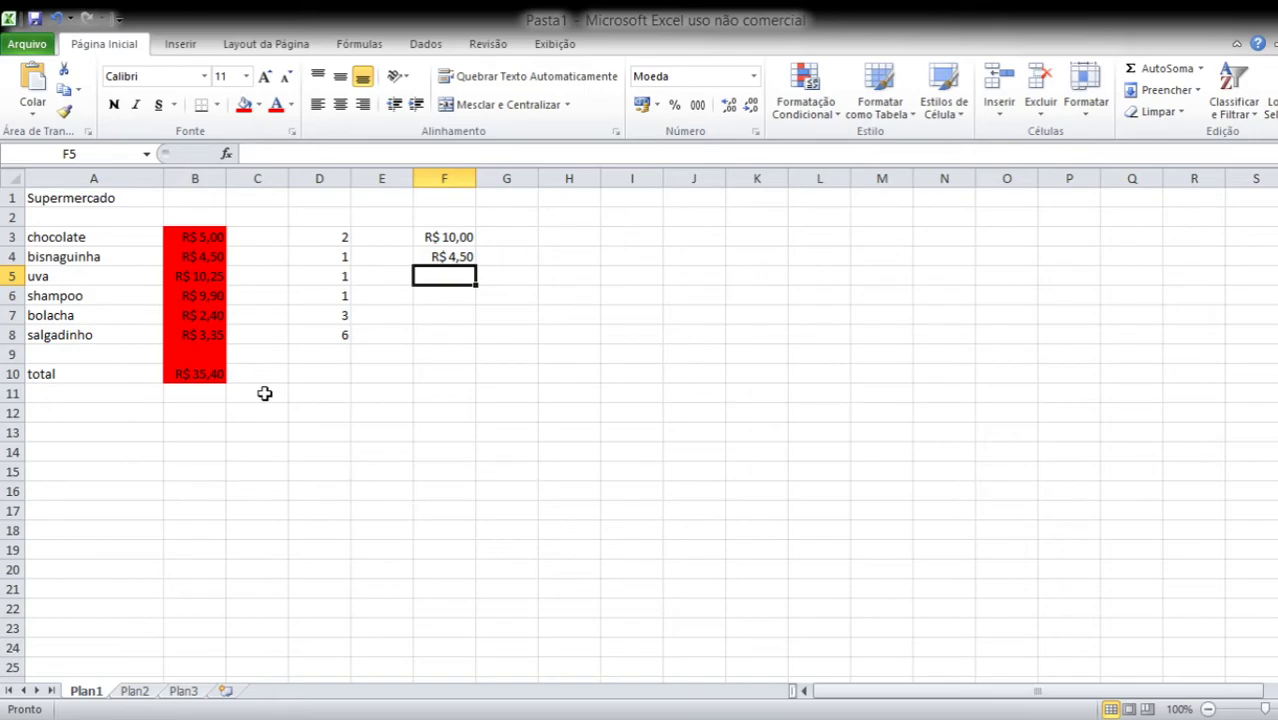
{"action": "type", "text": "10,2"}
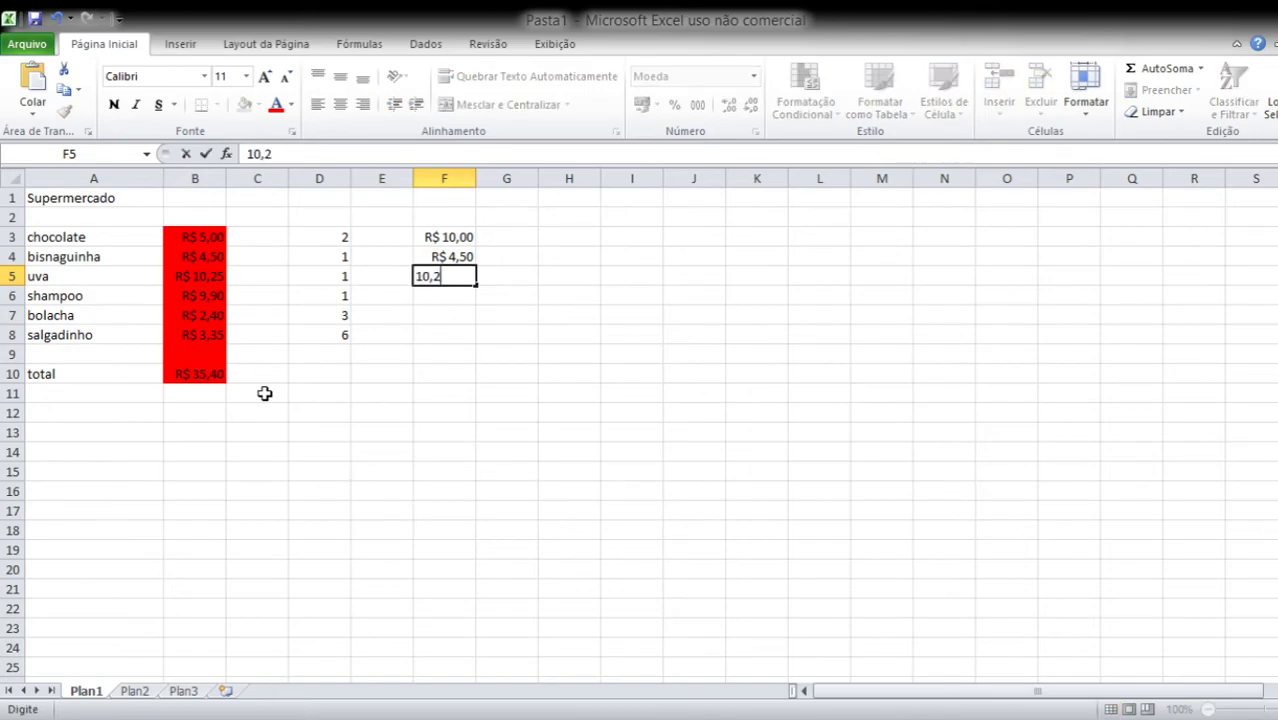
{"action": "type", "text": "5"}
{"action": "key", "text": "Return"}
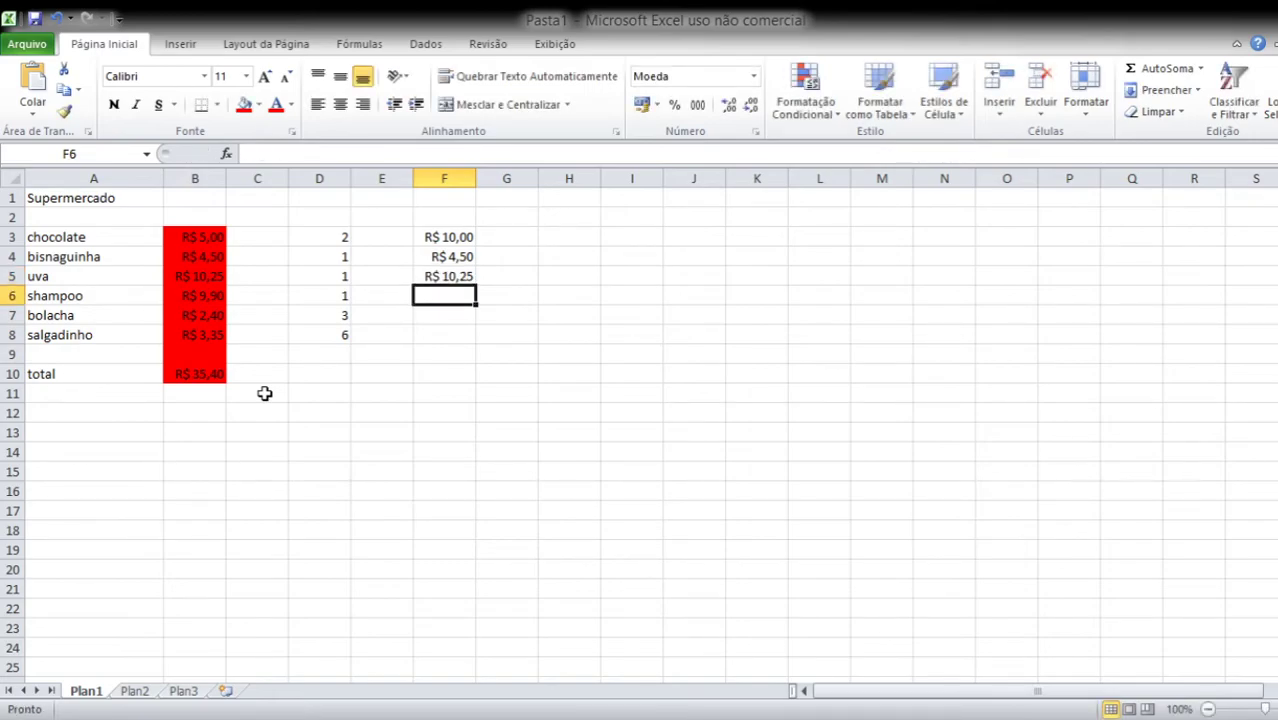
{"action": "type", "text": "9,9"}
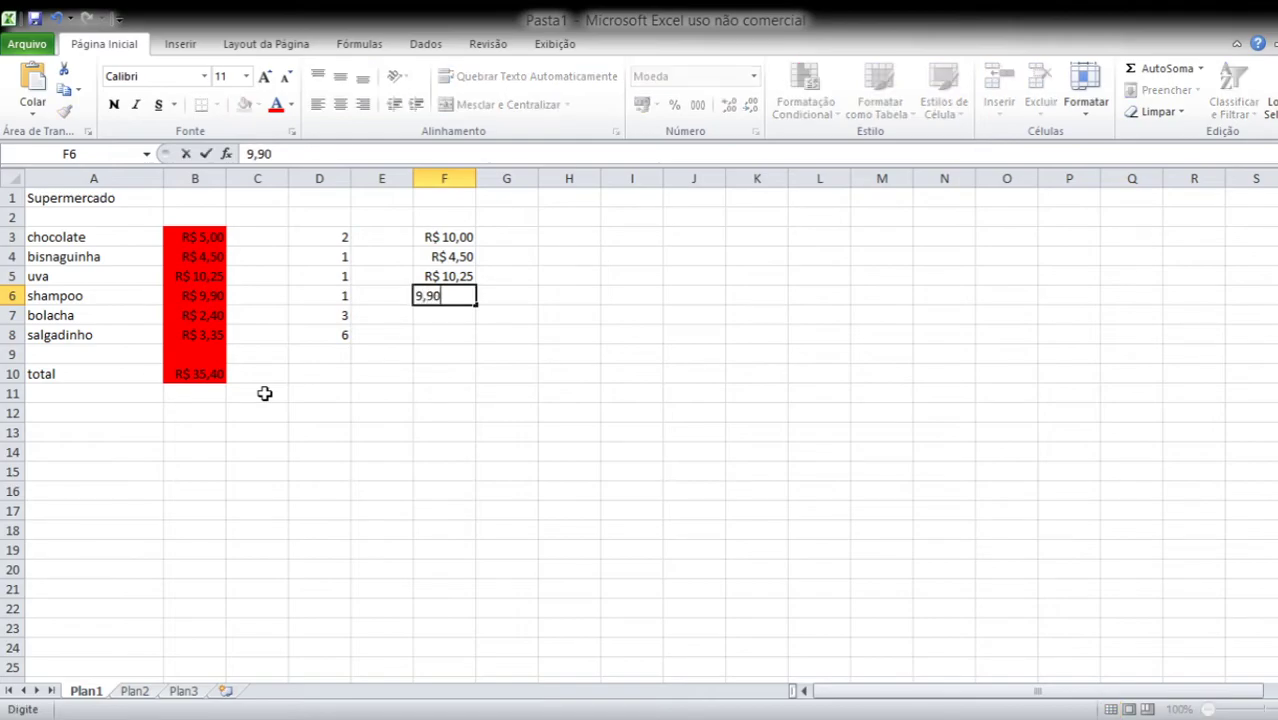
{"action": "key", "text": "Return"}
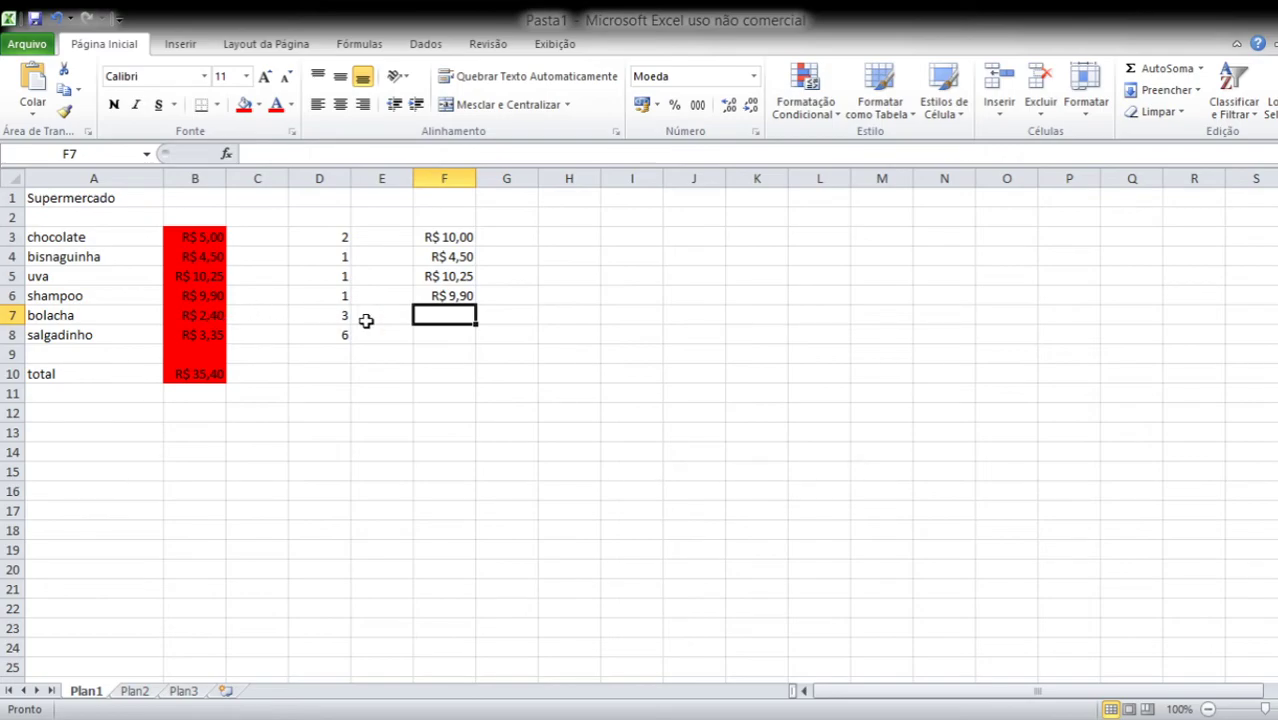
Give bolacha its line total in F7 as price B7 times quantity D7, showing R$ 7,20.
{"action": "type", "text": "="}
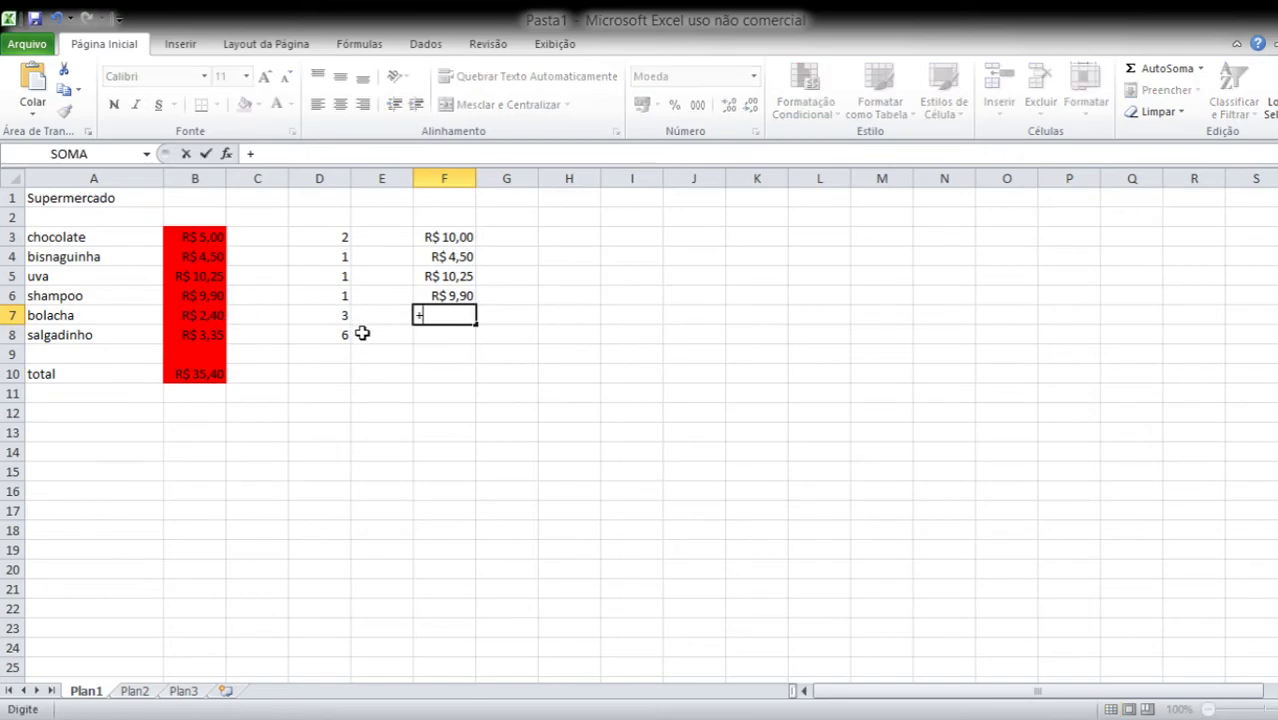
{"action": "key", "text": "Escape"}
{"action": "type", "text": "=("}
{"action": "left_click", "coordinate": [205, 317]}
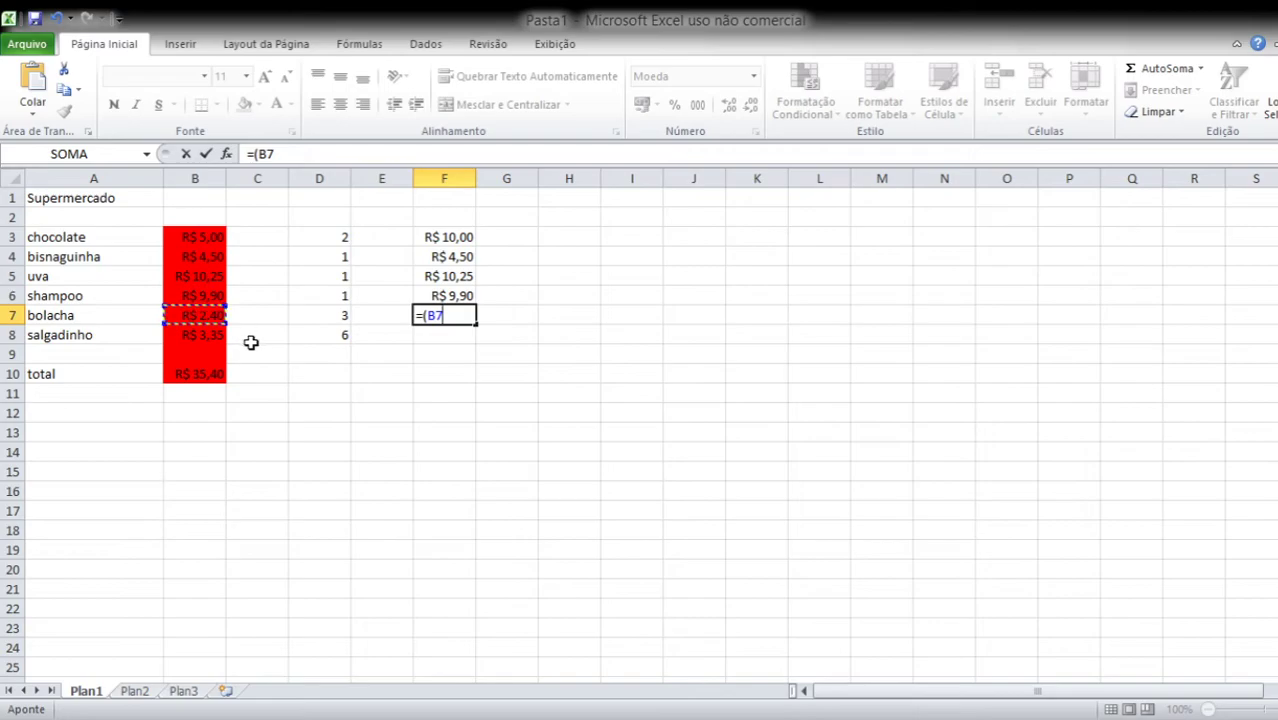
{"action": "type", "text": "*"}
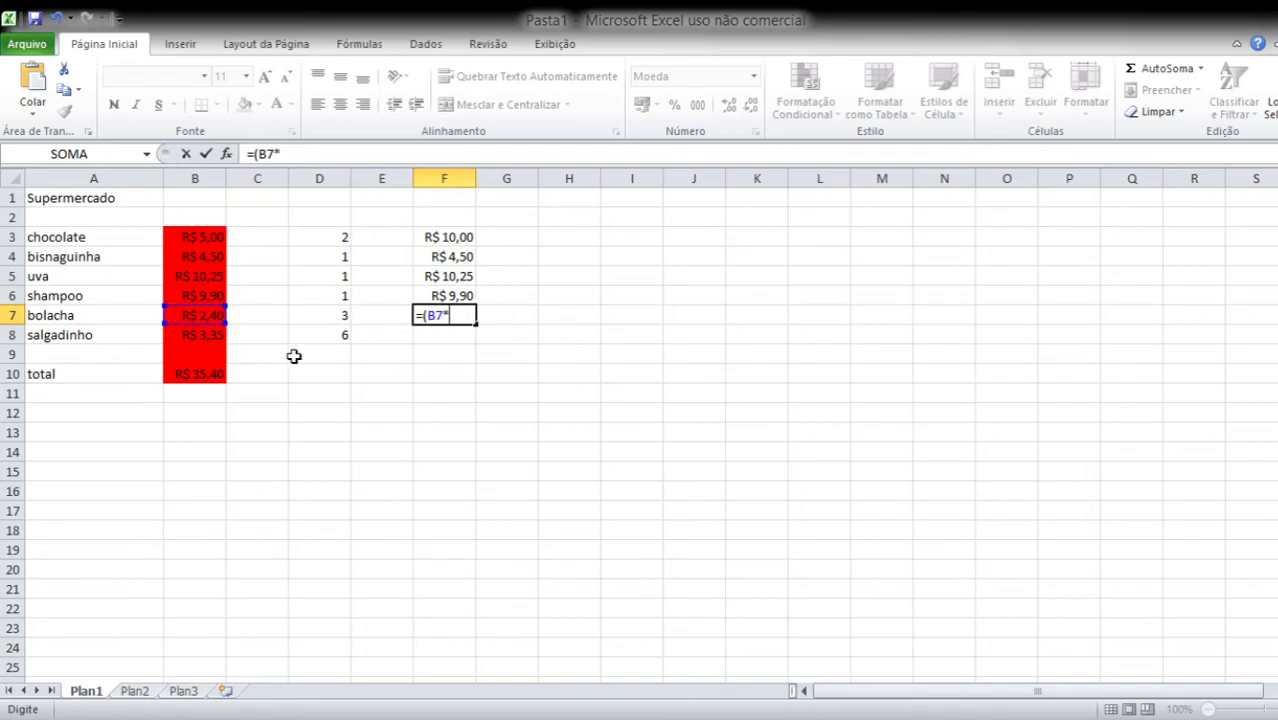
{"action": "left_click", "coordinate": [333, 315]}
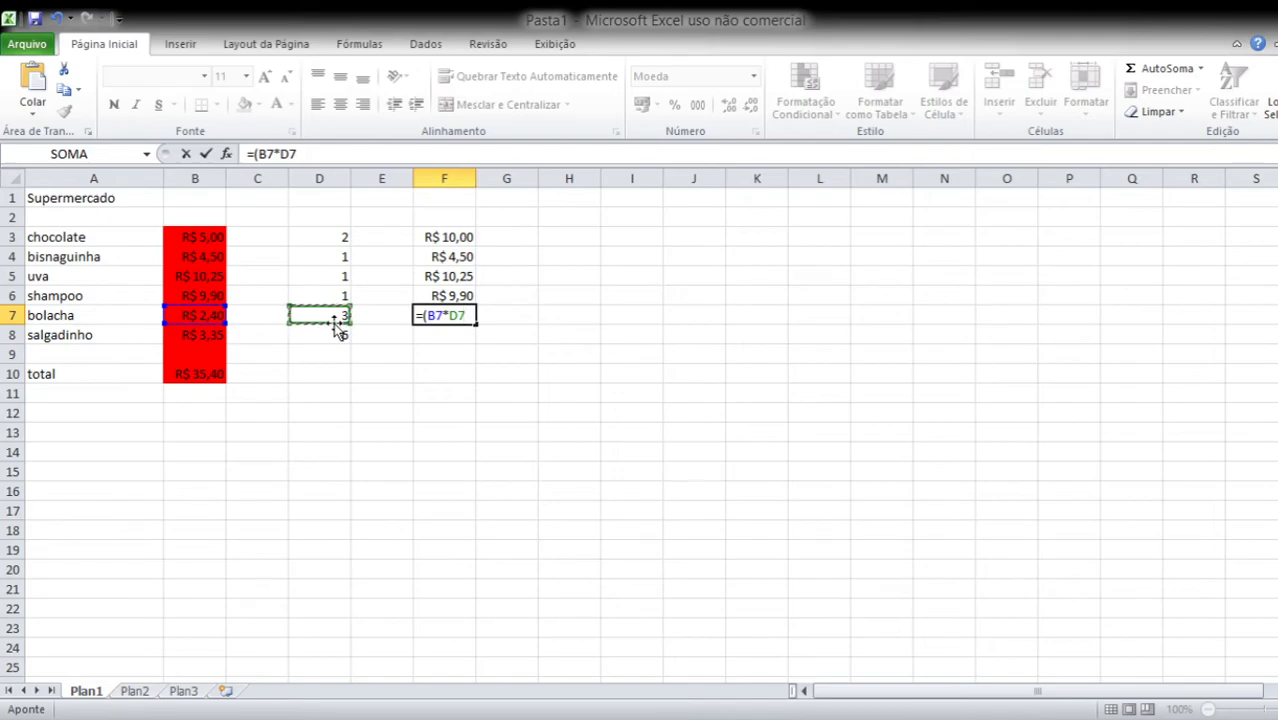
{"action": "type", "text": ")"}
{"action": "key", "text": "Return"}
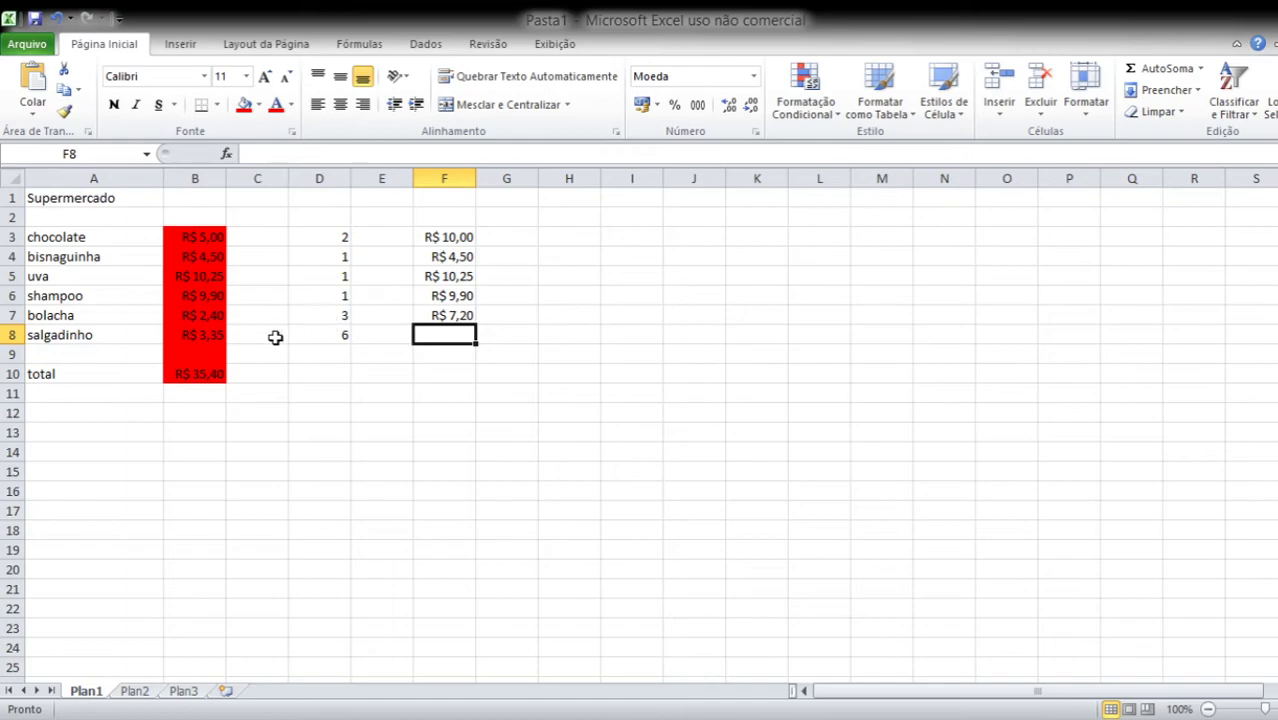
Enter the formula =(B8*D8) in F8 for salgadinho's line total.
{"action": "left_click", "coordinate": [308, 337]}
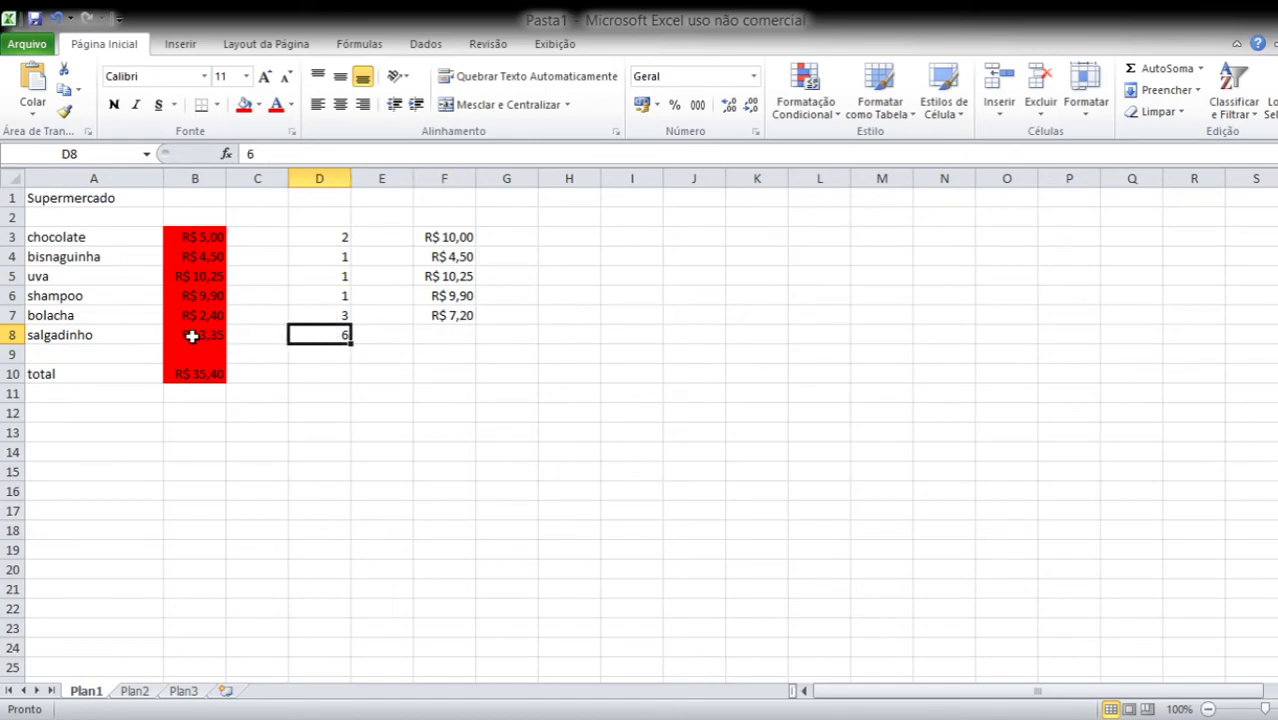
{"action": "left_click", "coordinate": [421, 333]}
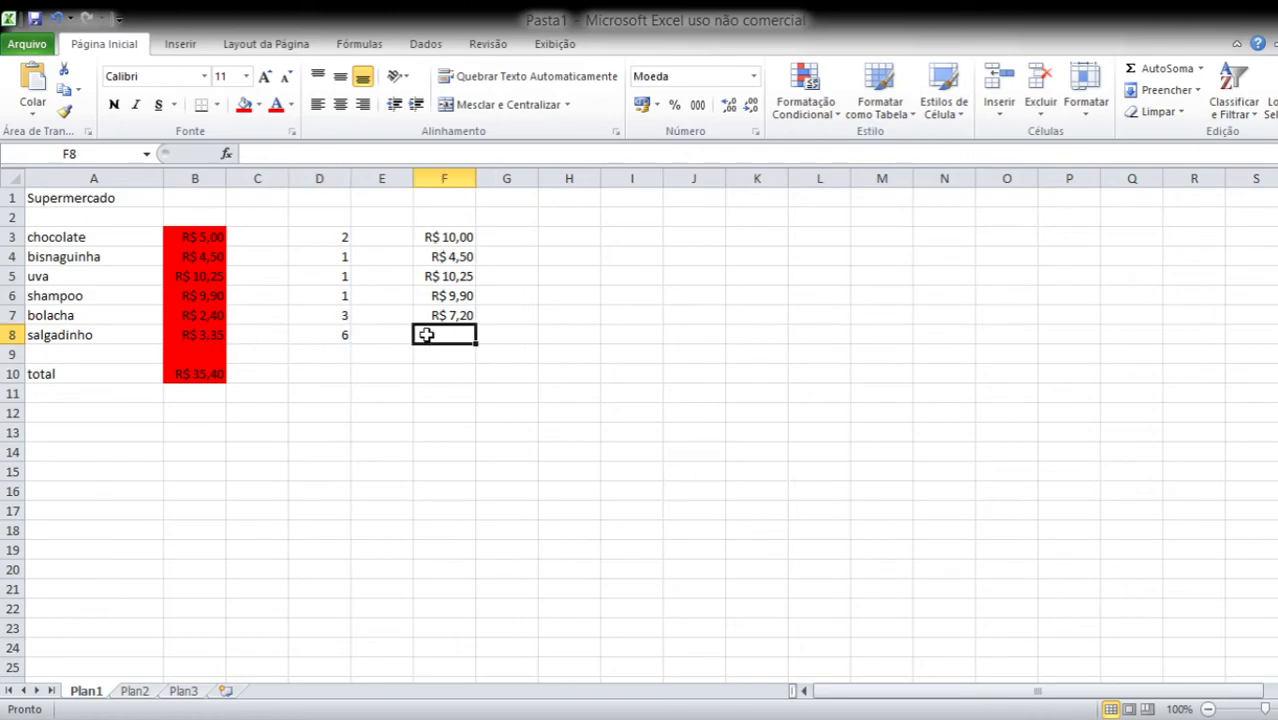
{"action": "type", "text": "="}
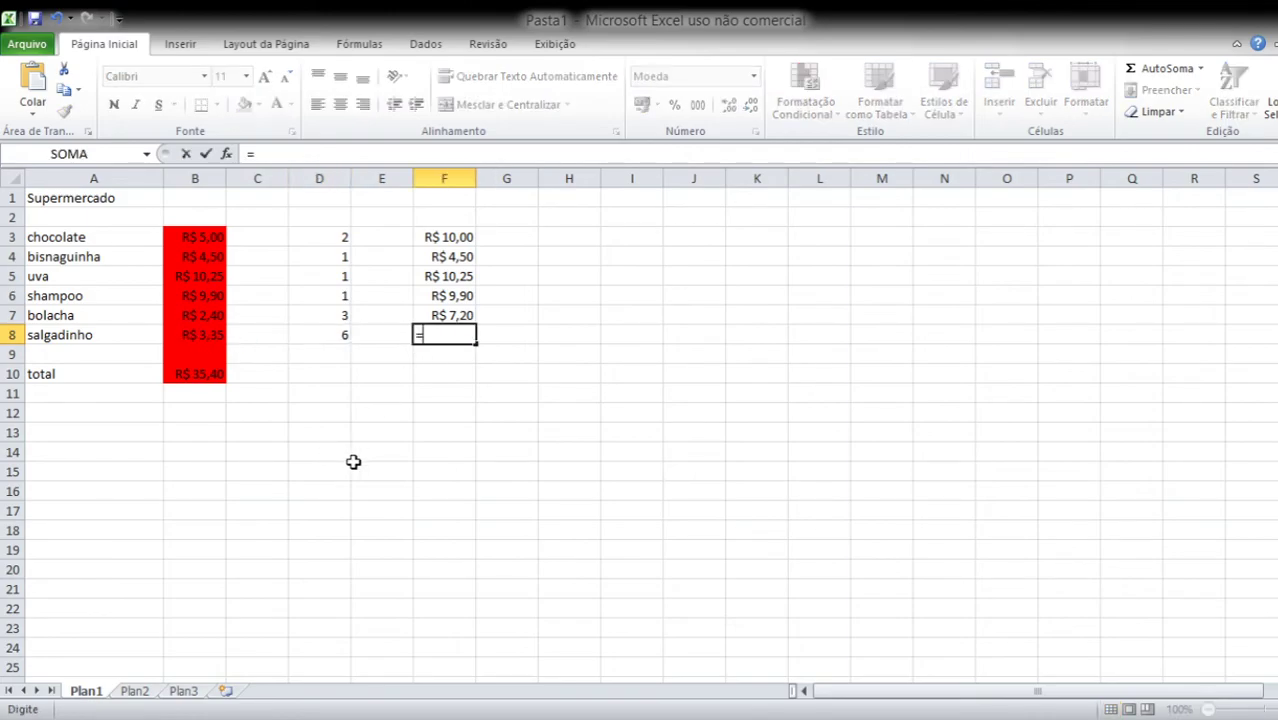
{"action": "type", "text": "("}
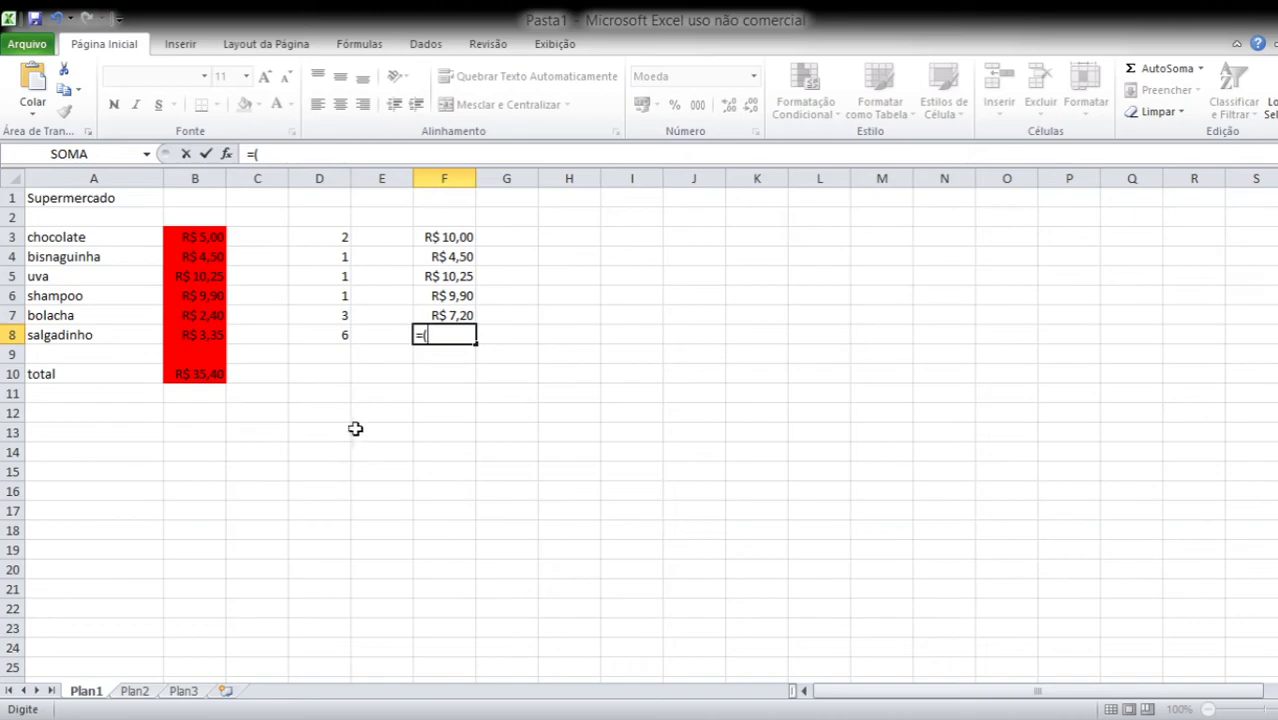
{"action": "left_click", "coordinate": [199, 337]}
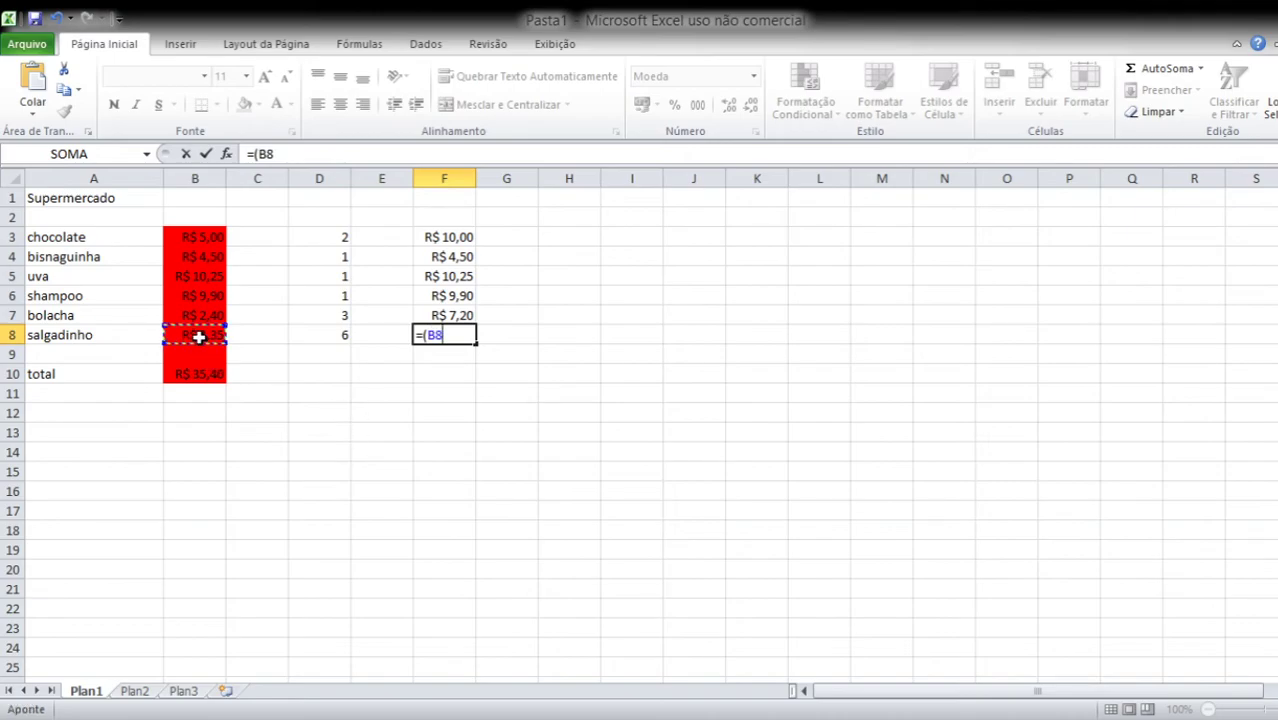
{"action": "type", "text": "*"}
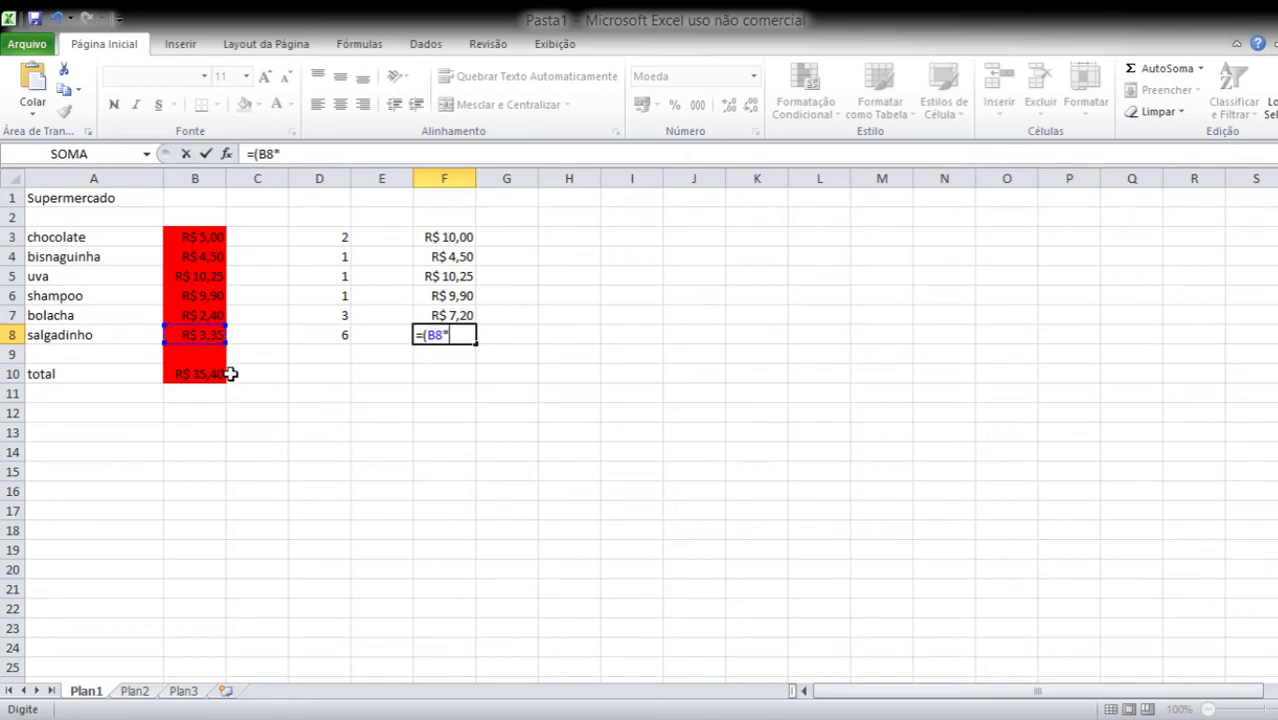
{"action": "left_click", "coordinate": [336, 338]}
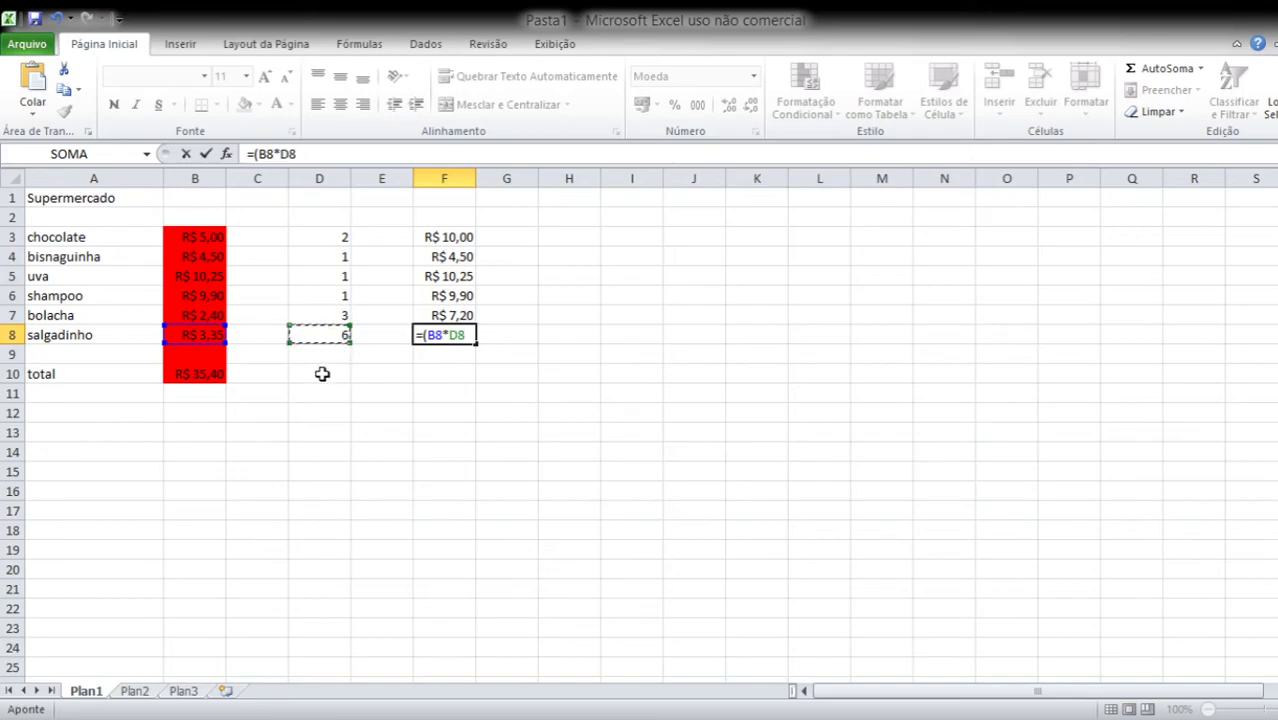
{"action": "type", "text": ")"}
{"action": "key", "text": "Return"}
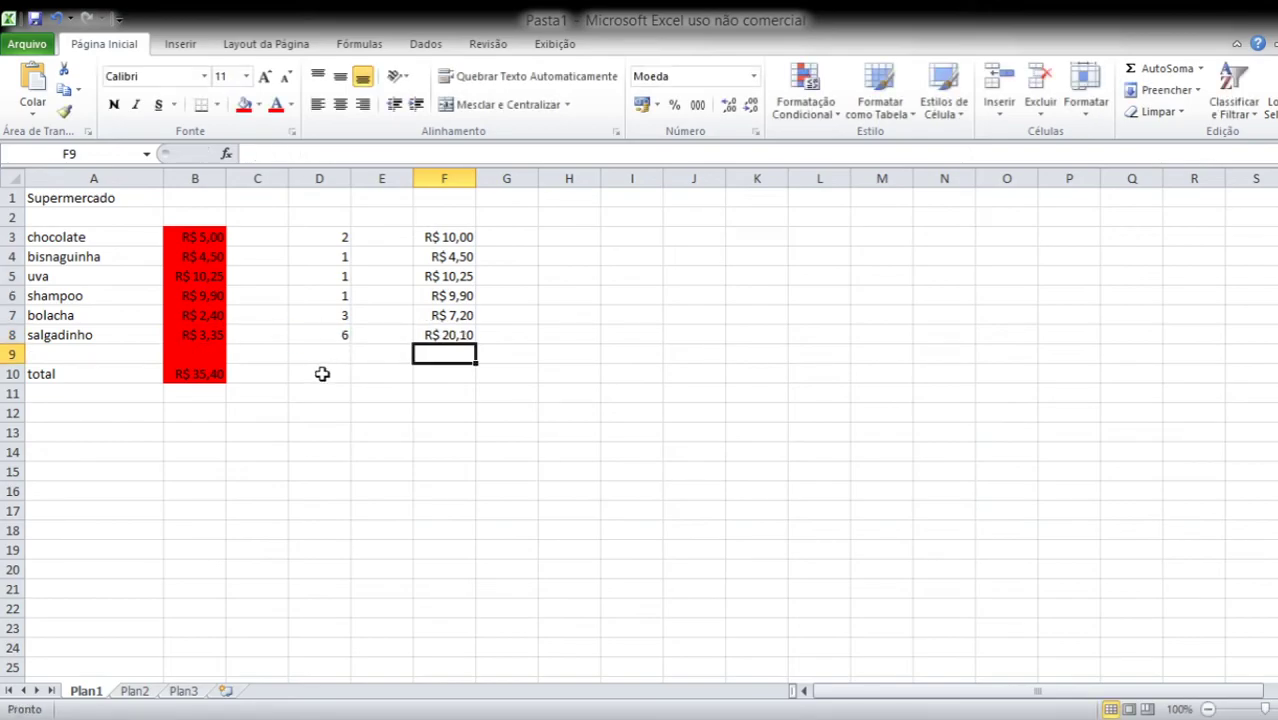
Label cell E10 with 'Total:'.
{"action": "key", "text": "Down"}
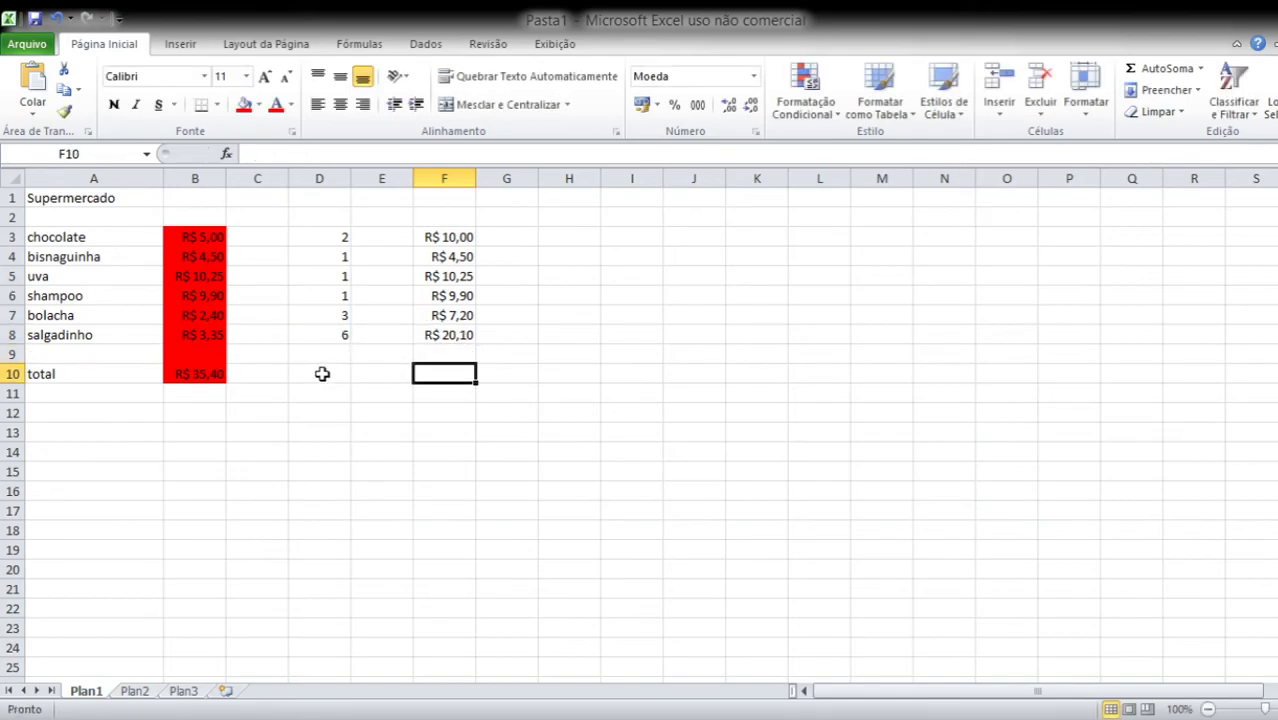
{"action": "key", "text": "Left"}
{"action": "type", "text": "To"}
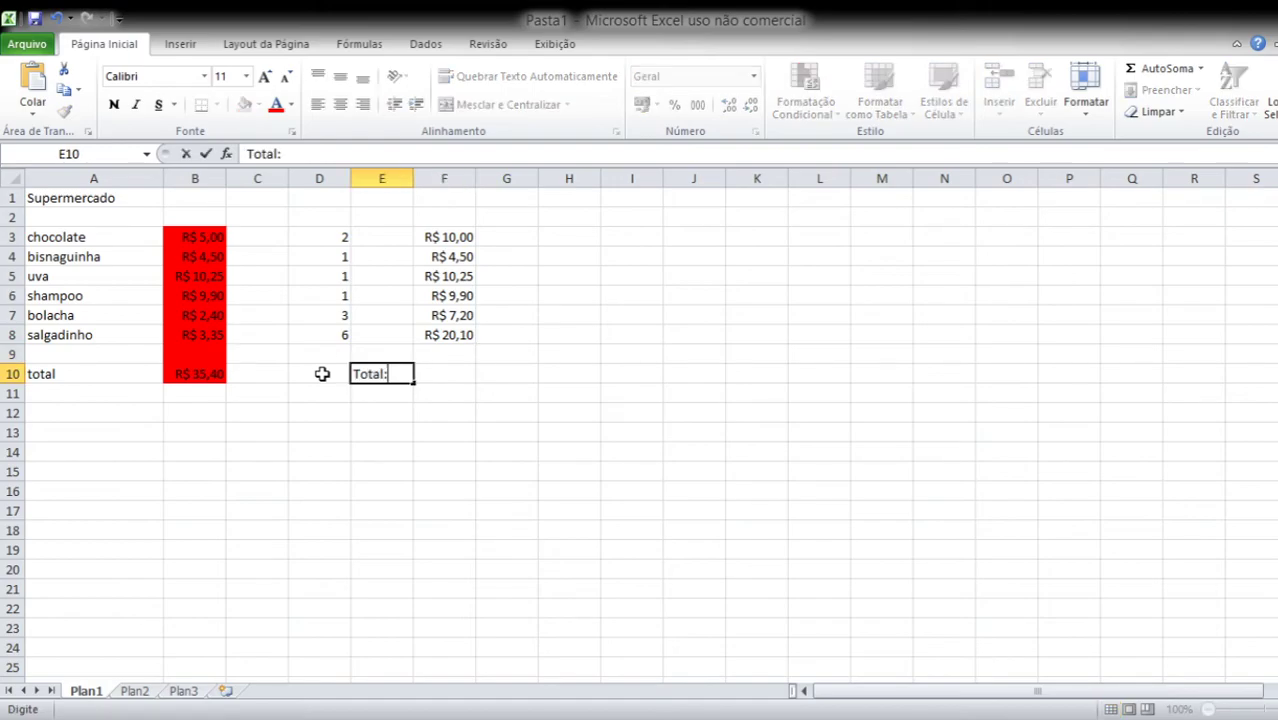
{"action": "key", "text": "Right"}
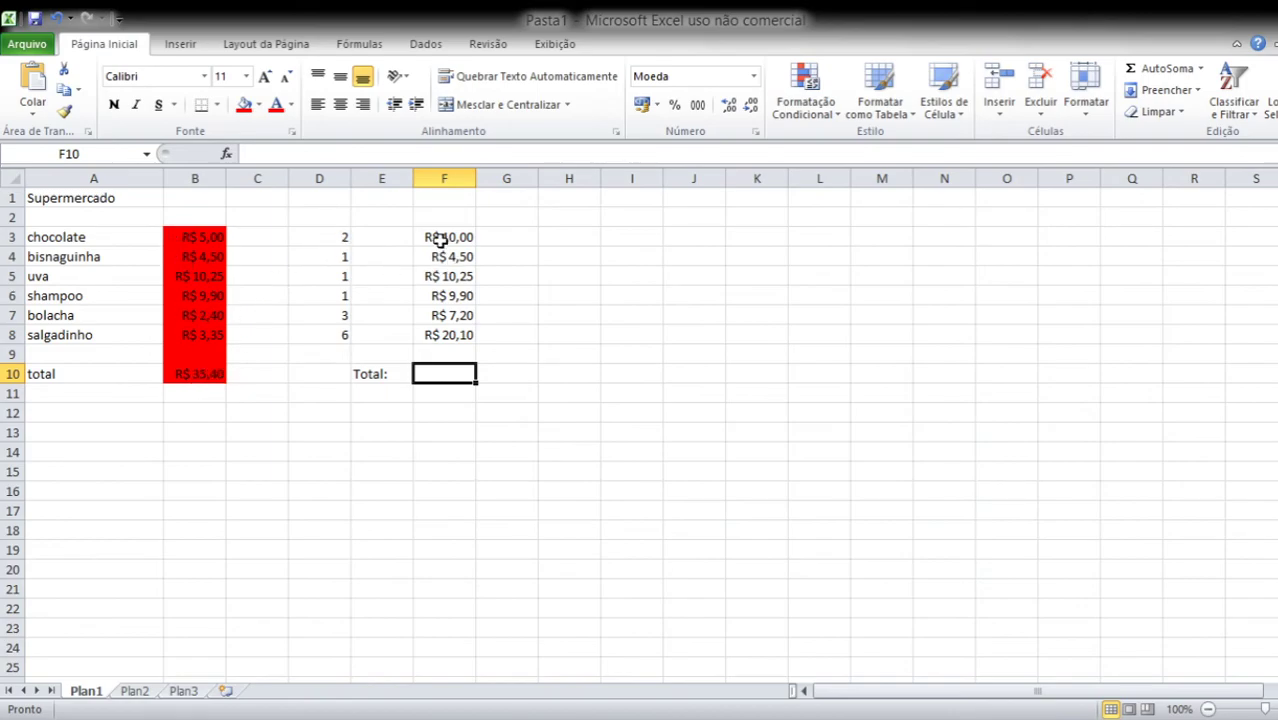
Fill the line totals F3:F10 and the quantities D3:D8 yellow.
{"action": "left_click_drag", "start_coordinate": [432, 240], "coordinate": [466, 366]}
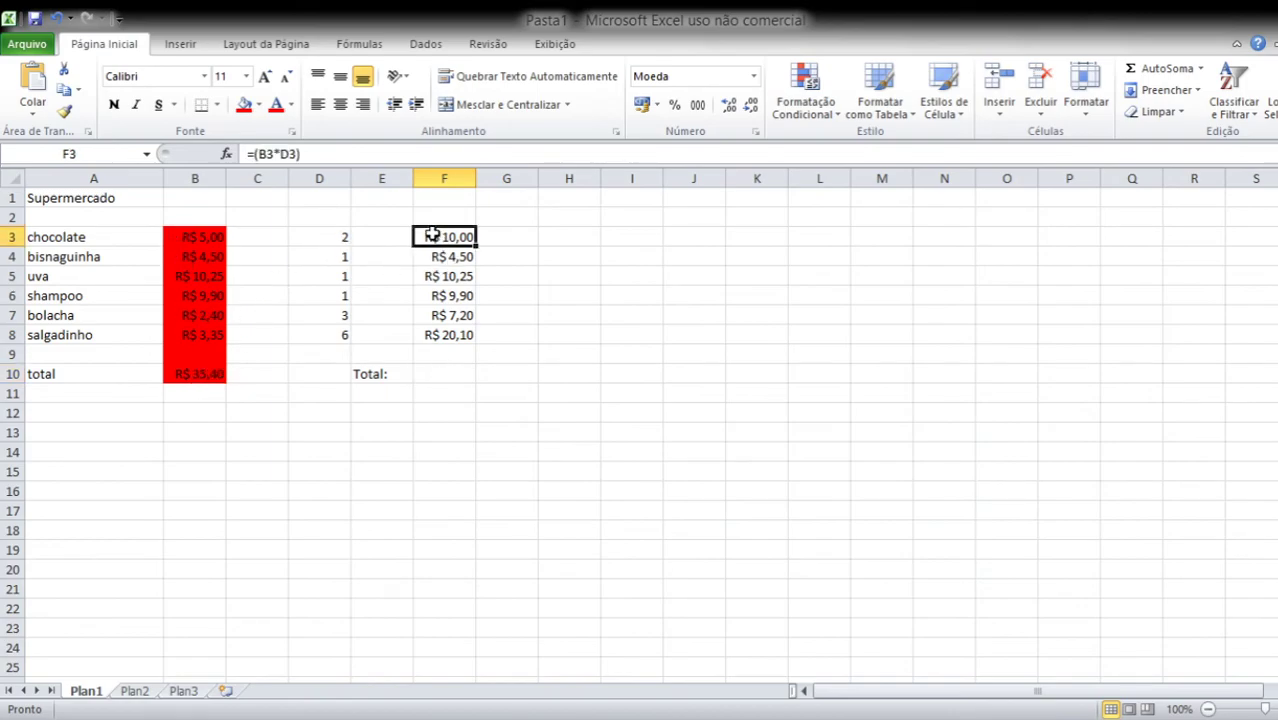
{"action": "left_click", "coordinate": [244, 104]}
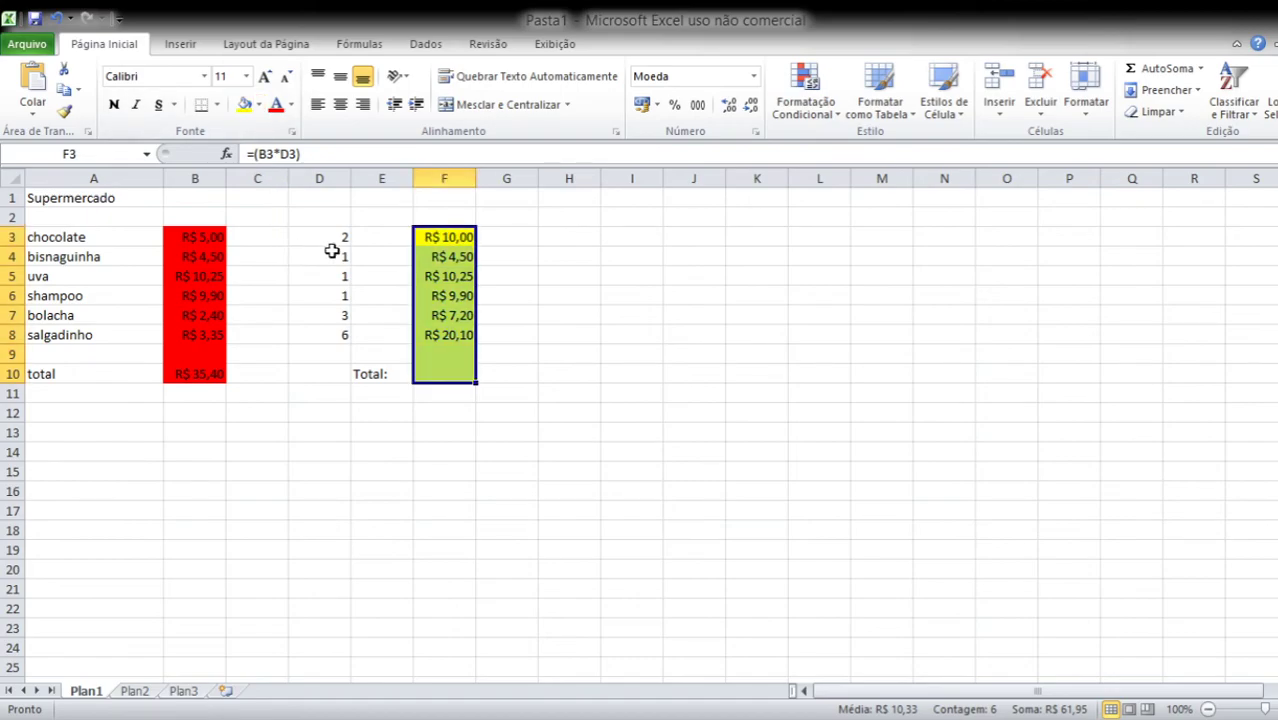
{"action": "left_click_drag", "start_coordinate": [340, 237], "coordinate": [345, 337]}
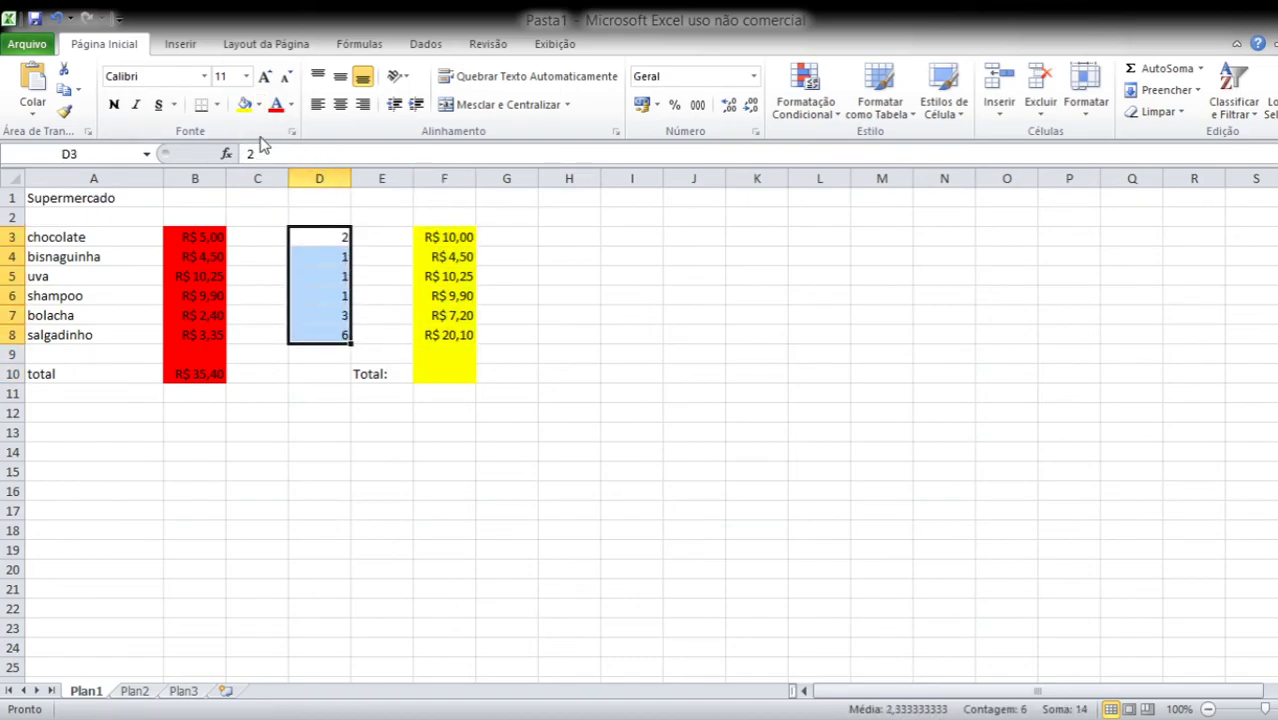
{"action": "left_click", "coordinate": [244, 104]}
{"action": "left_click", "coordinate": [442, 408]}
{"action": "left_click", "coordinate": [435, 376]}
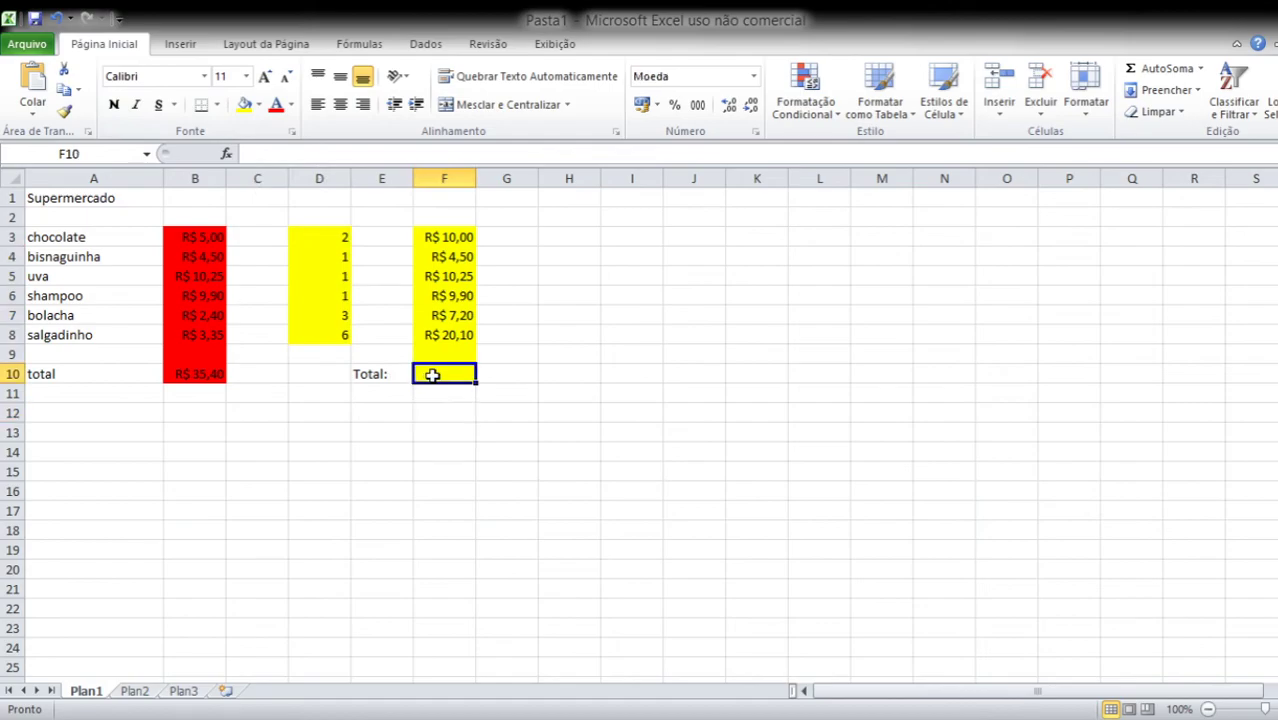
Enter =(F3+F4+F5+F6+F7+F8) in F10 for a grand total of R$ 61,95.
{"action": "type", "text": "=("}
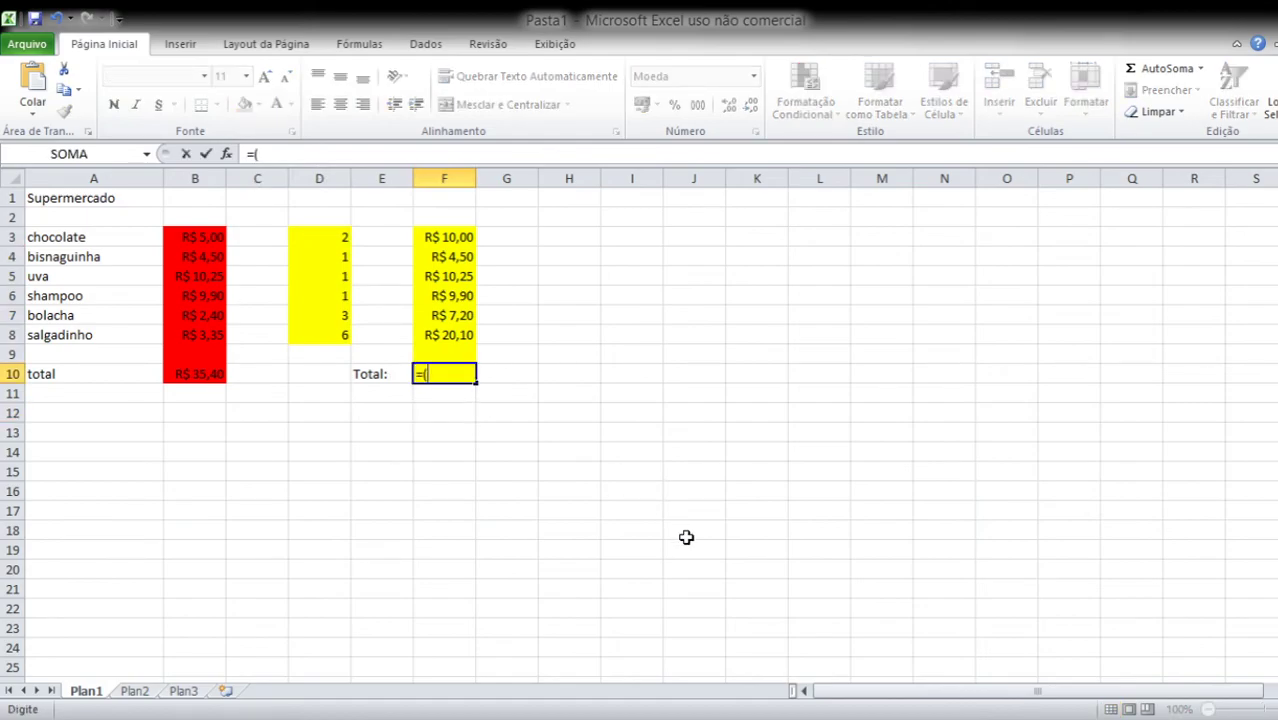
{"action": "left_click", "coordinate": [437, 242]}
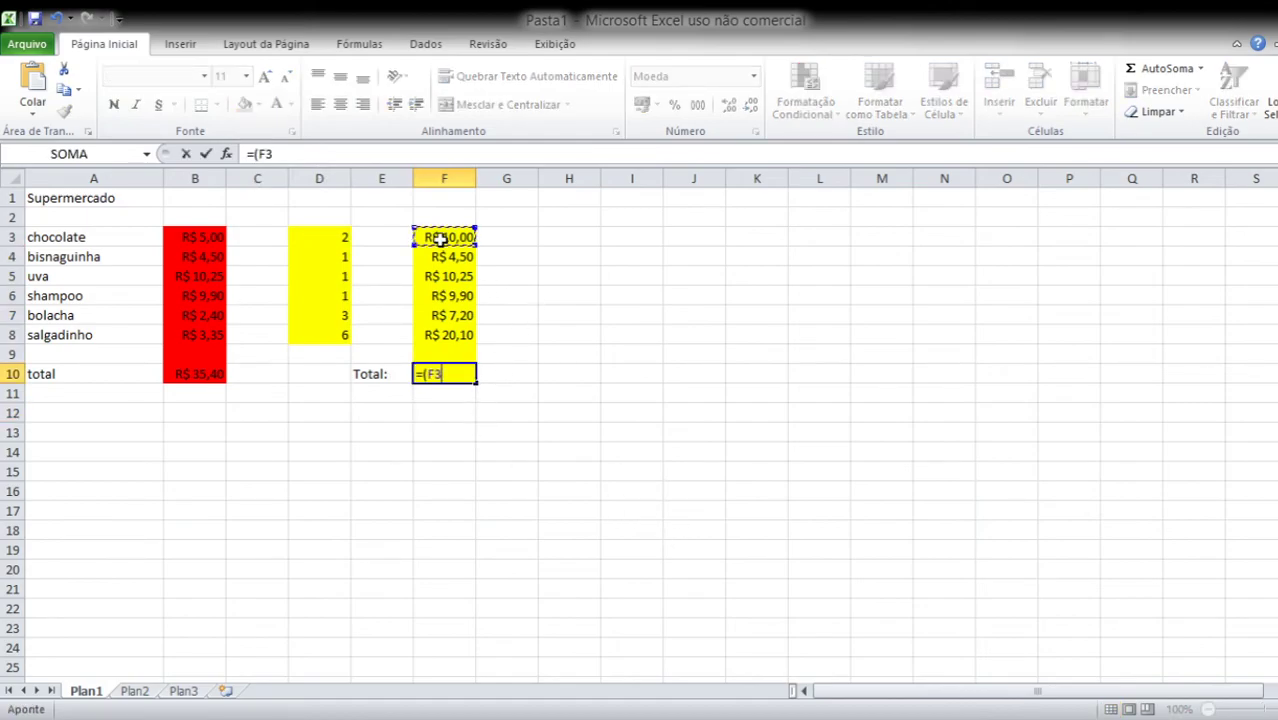
{"action": "type", "text": "+"}
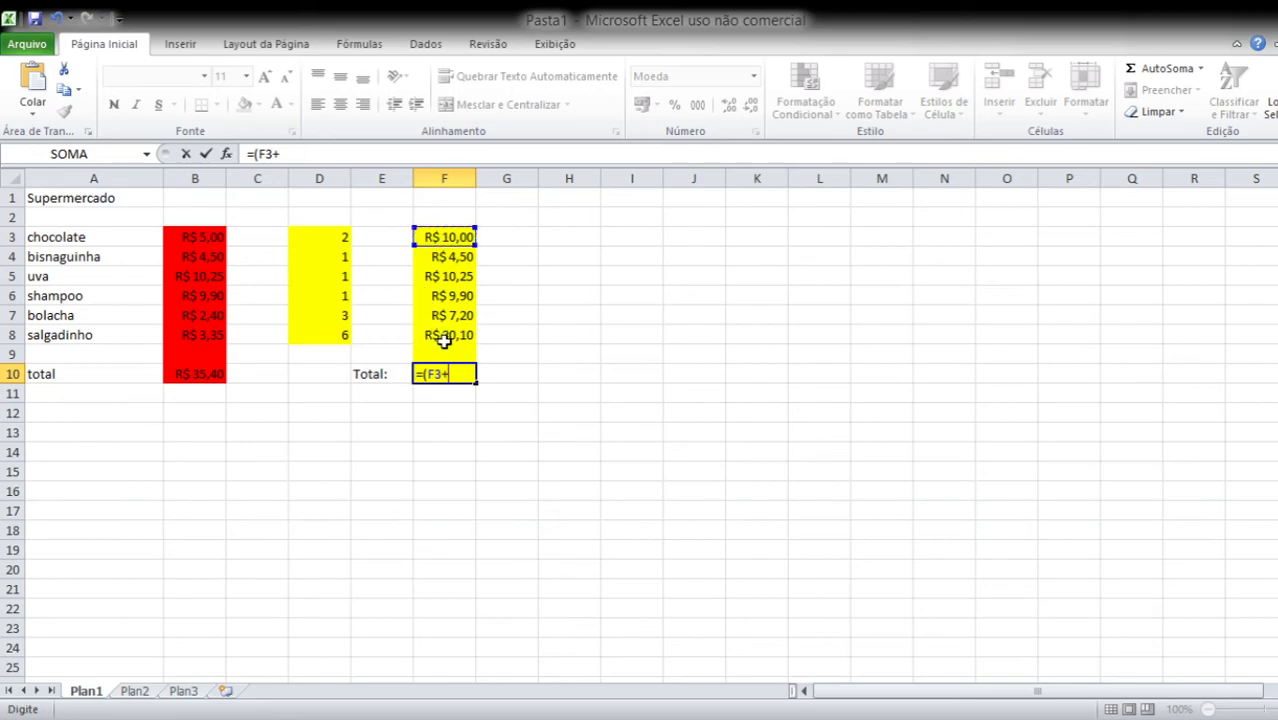
{"action": "left_click", "coordinate": [446, 259]}
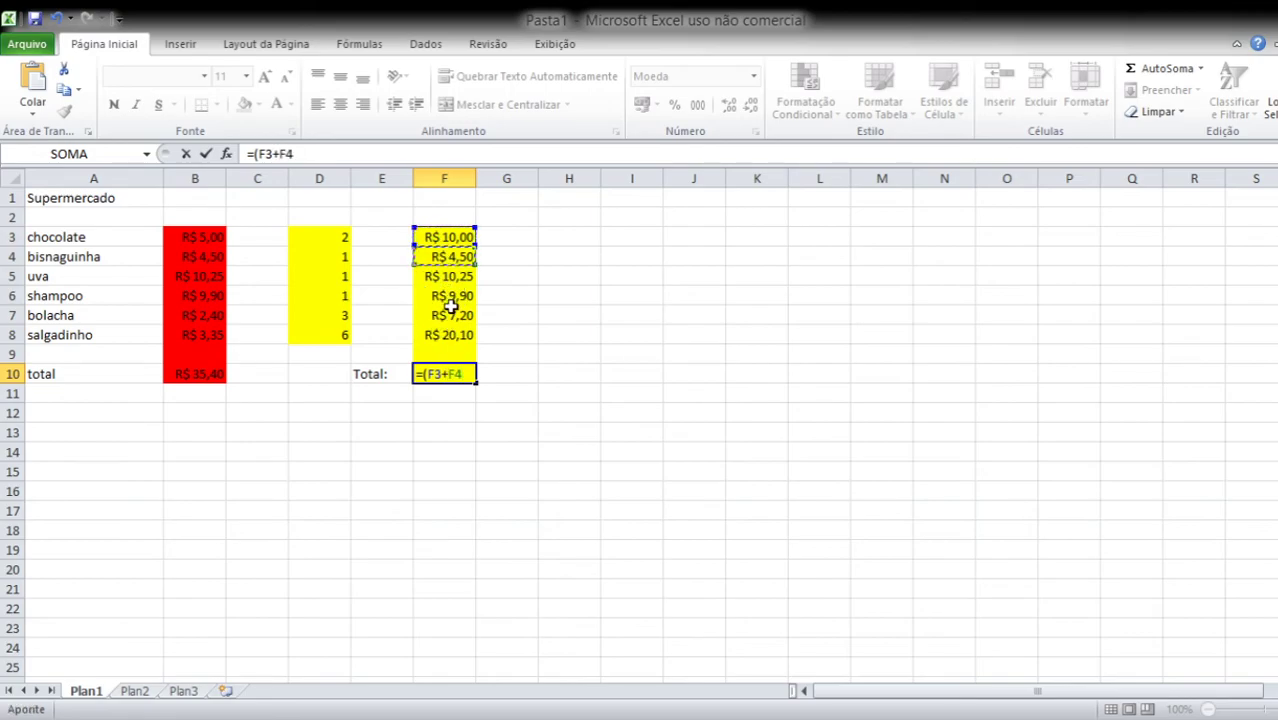
{"action": "type", "text": "+"}
{"action": "left_click", "coordinate": [443, 277]}
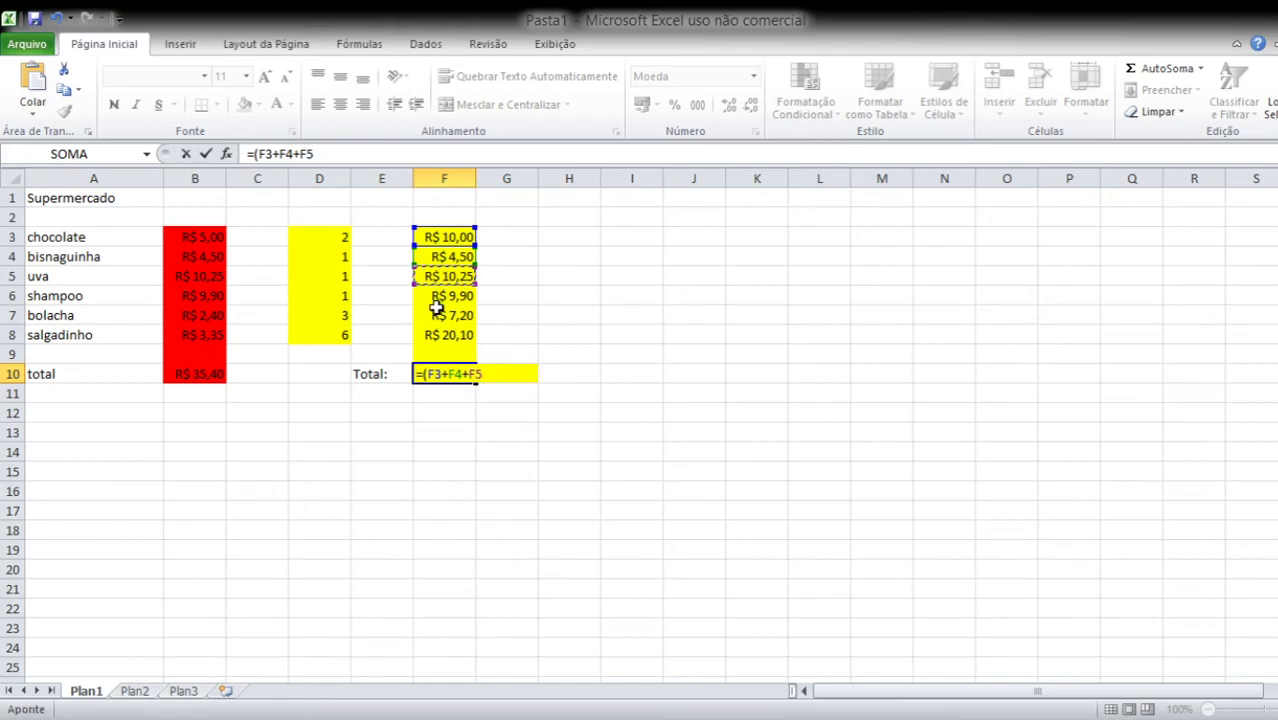
{"action": "type", "text": "+"}
{"action": "left_click", "coordinate": [437, 300]}
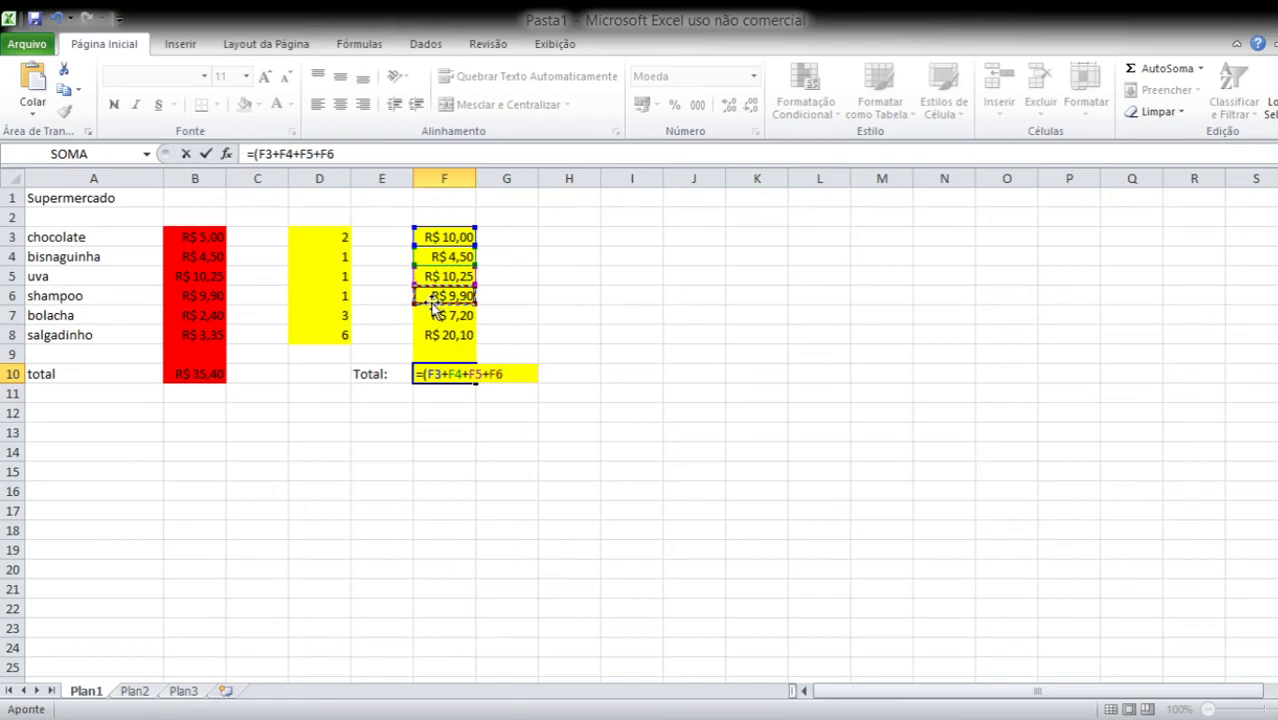
{"action": "type", "text": "+"}
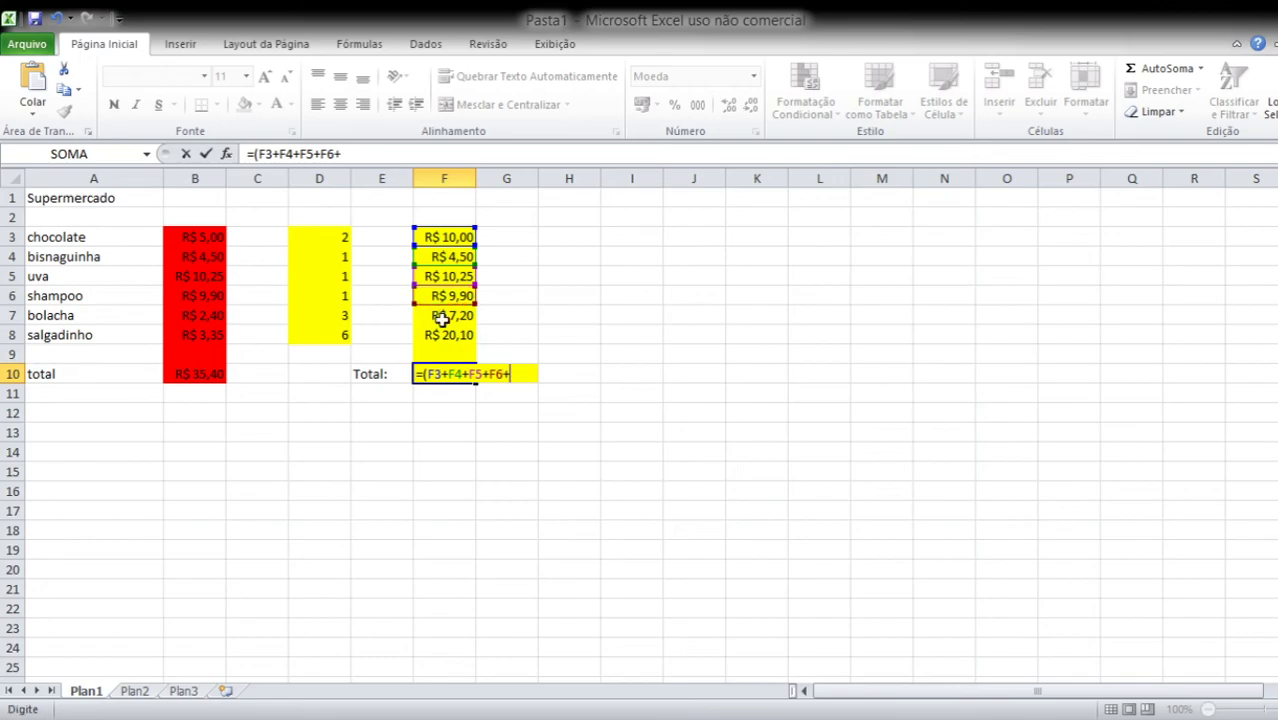
{"action": "left_click", "coordinate": [441, 319]}
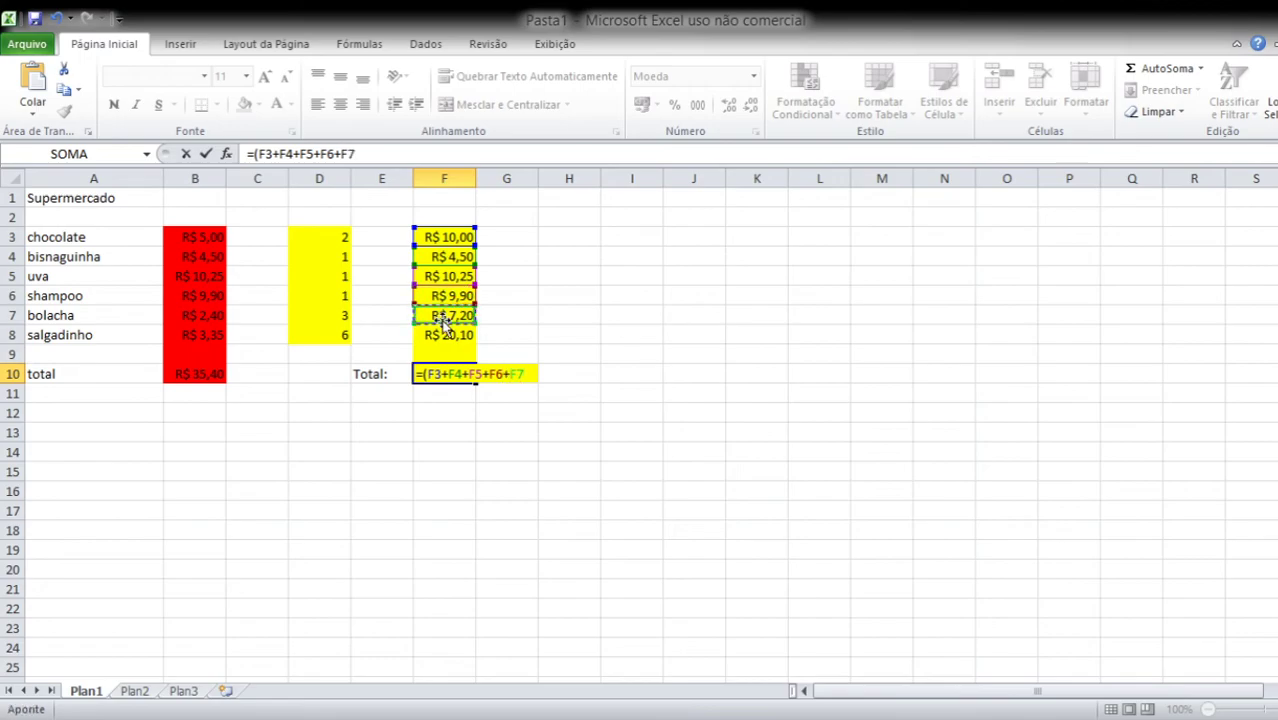
{"action": "type", "text": "+"}
{"action": "left_click", "coordinate": [444, 335]}
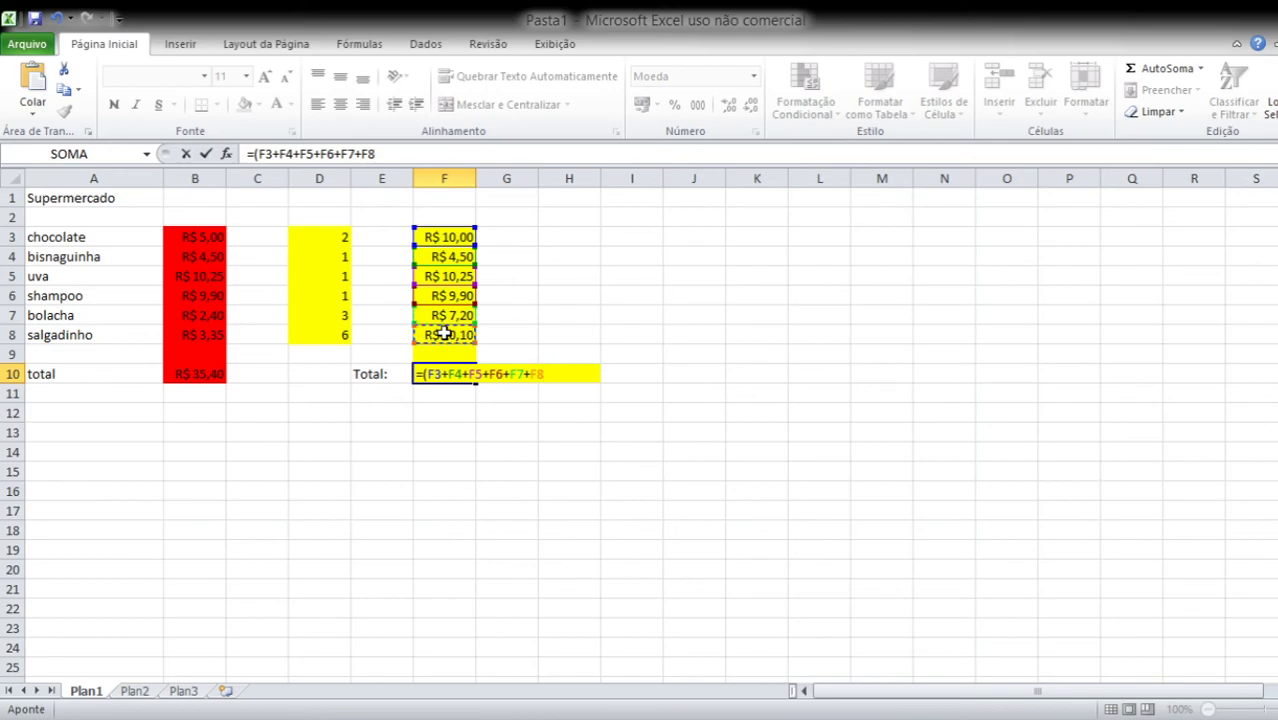
{"action": "type", "text": ")"}
{"action": "key", "text": "Return"}
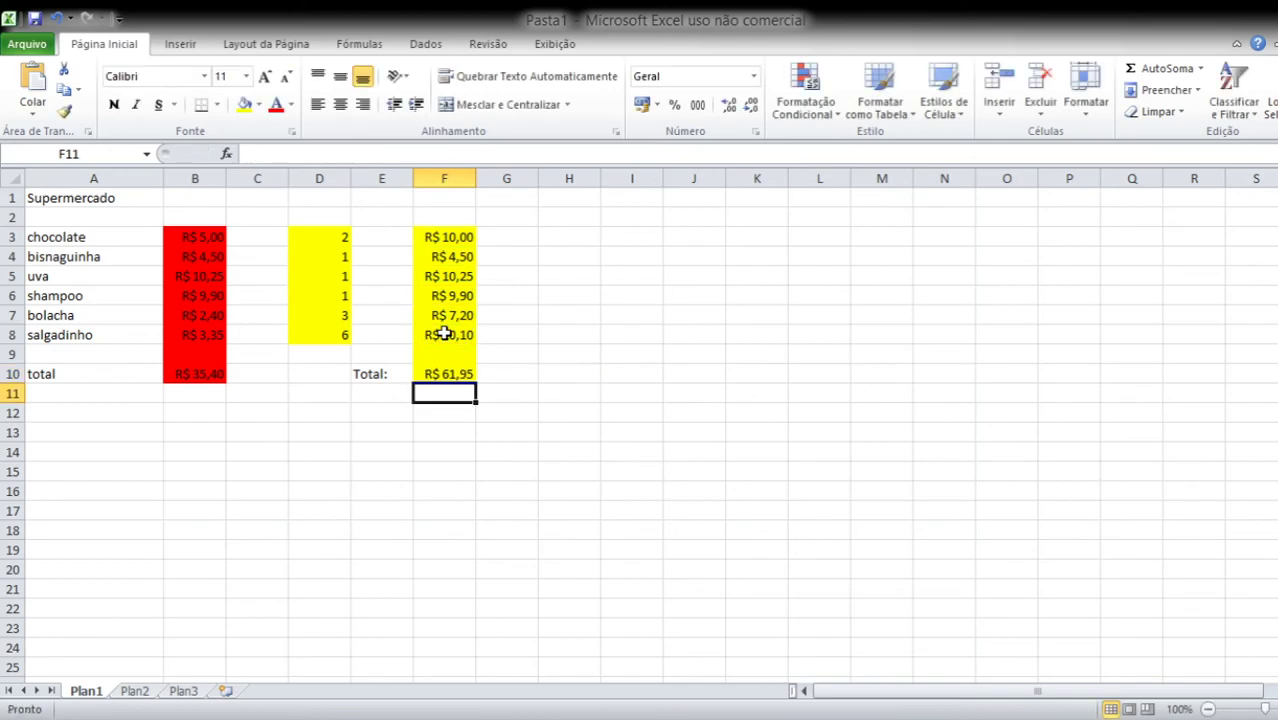
{"action": "left_click_drag", "start_coordinate": [465, 374], "coordinate": [414, 372]}
{"action": "left_click", "coordinate": [417, 548]}
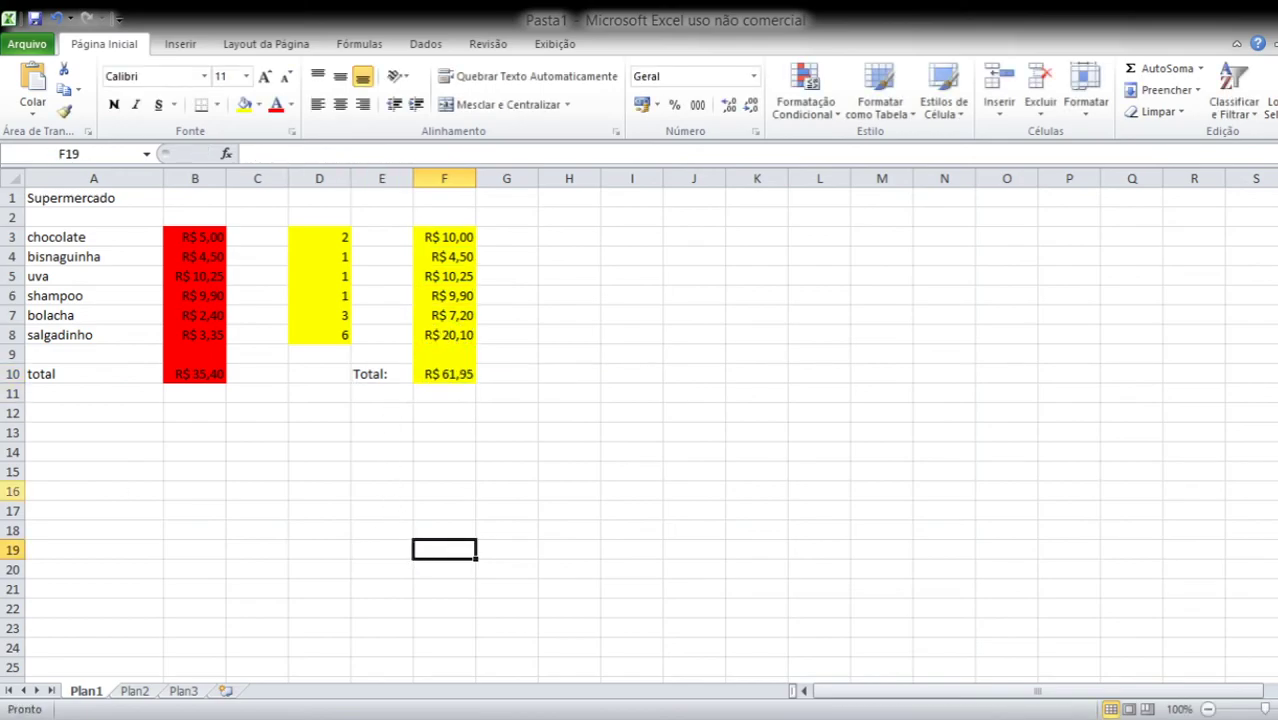
{"action": "left_click", "coordinate": [583, 423]}
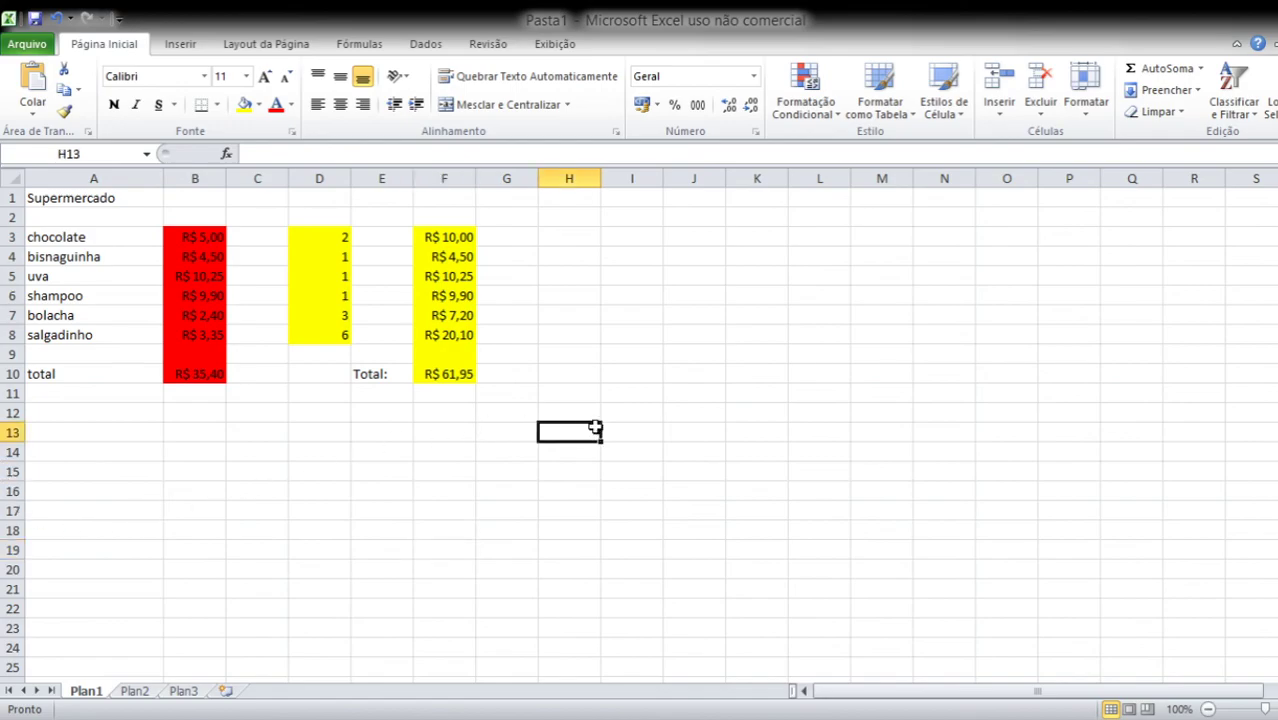
{"action": "left_click", "coordinate": [716, 396]}
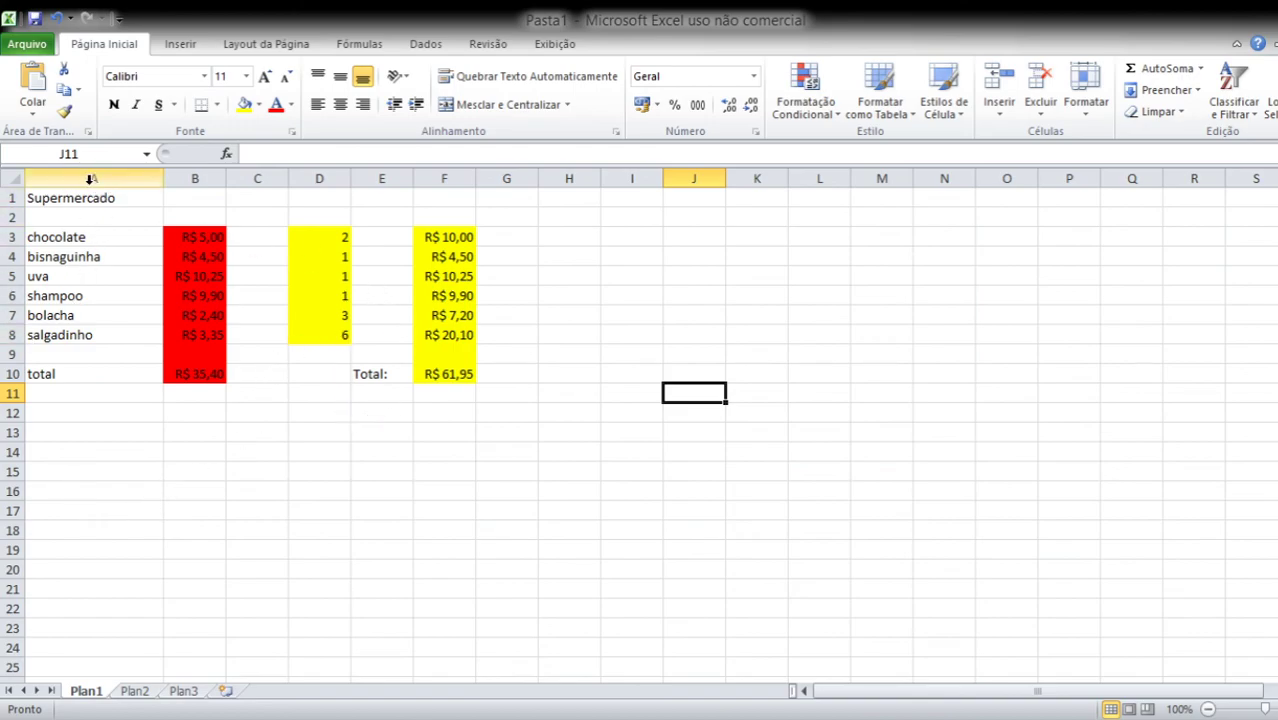
{"action": "left_click_drag", "start_coordinate": [44, 201], "coordinate": [252, 373]}
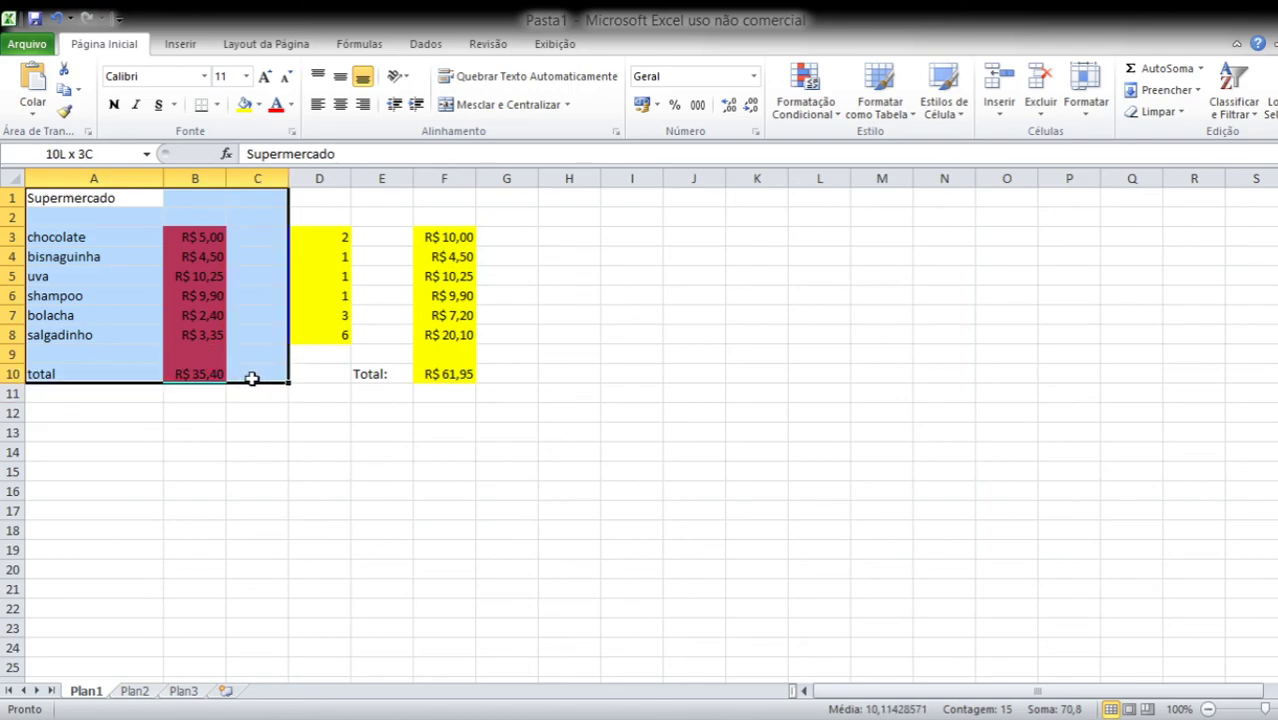
{"action": "left_click", "coordinate": [571, 428]}
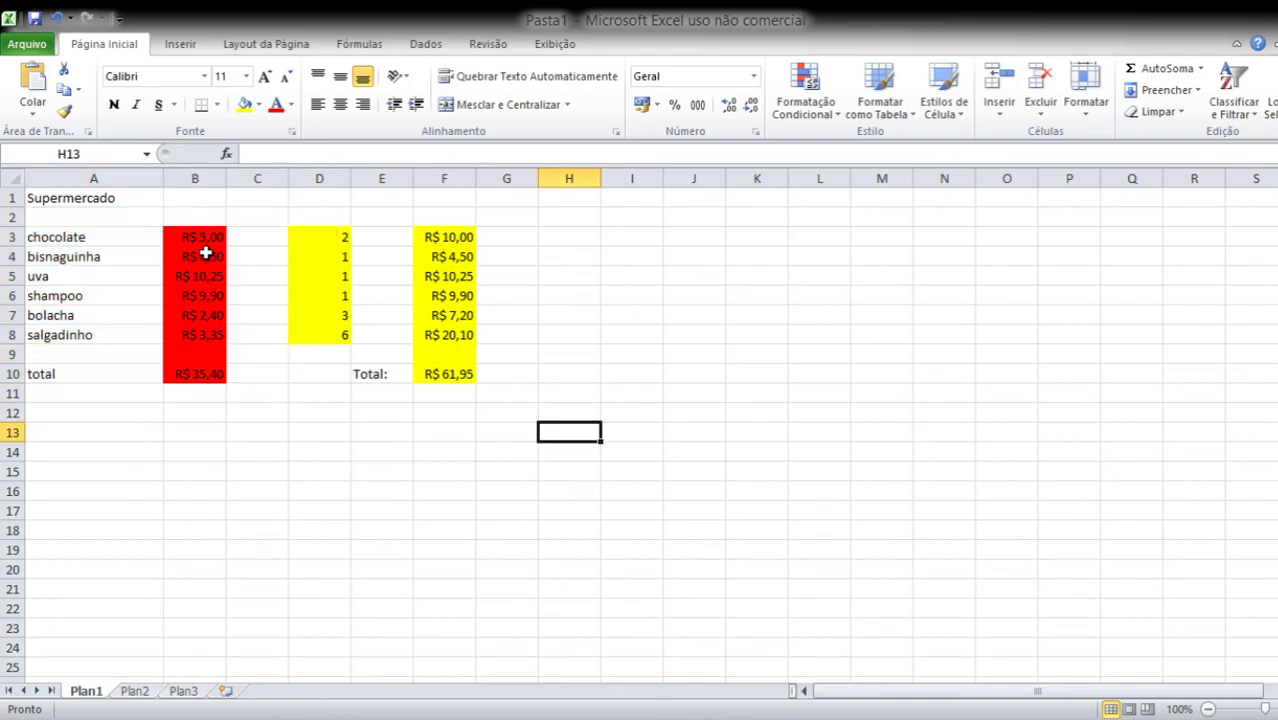